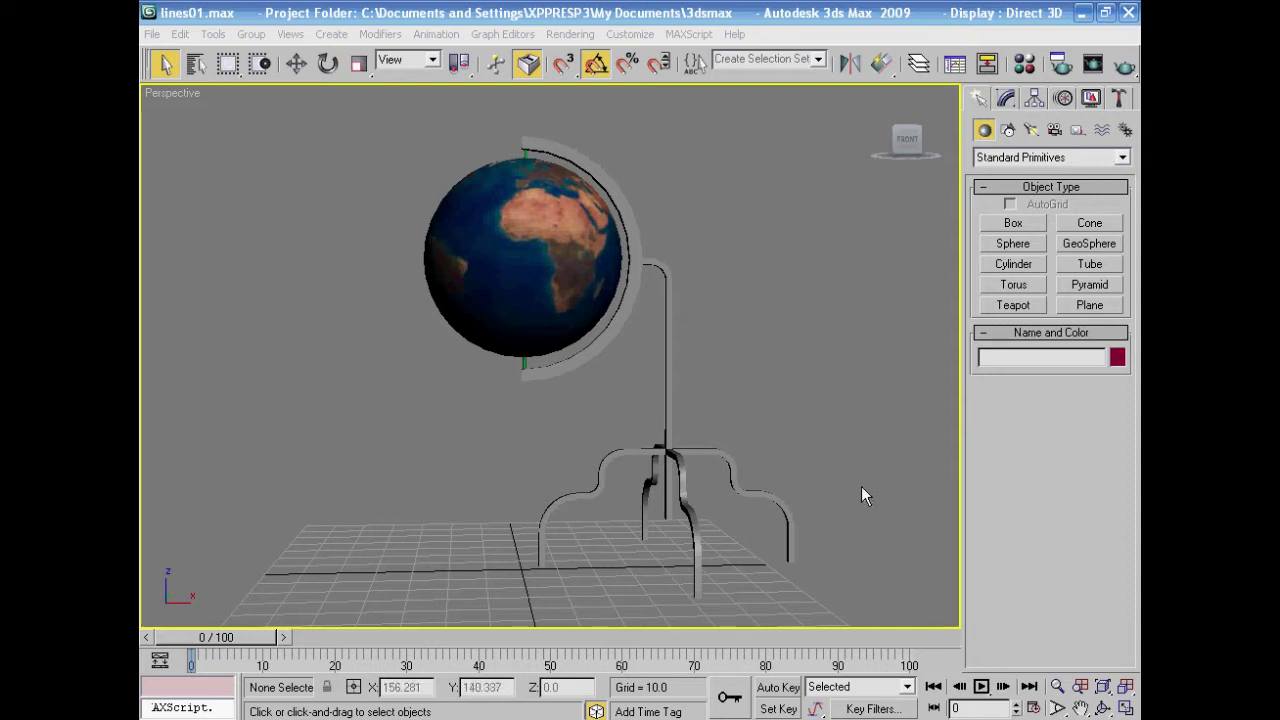
Step: Discard the globe with File > New (New All) and restore the four-viewport layout
{"action": "middle_click_drag", "start_coordinate": [764, 411], "coordinate": [673, 372], "text": "alt"}
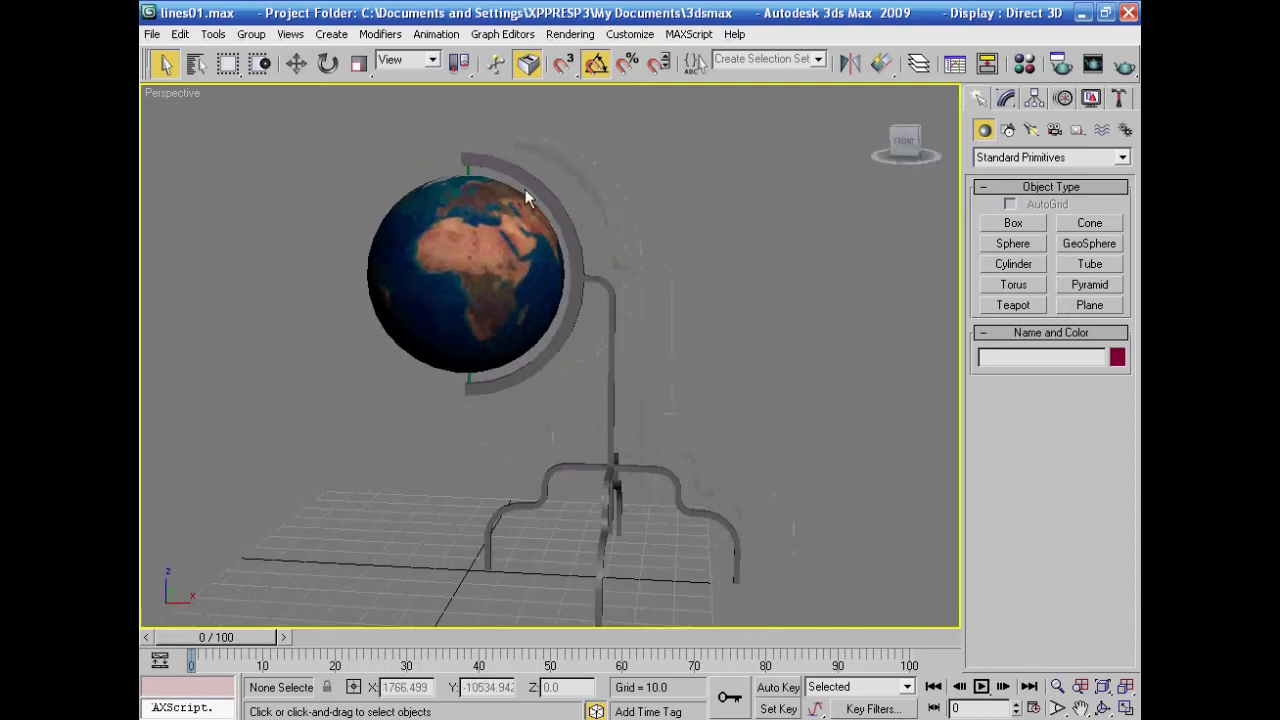
{"action": "mouse_move", "coordinate": [716, 454]}
{"action": "middle_mouse_down", "text": "alt"}
{"action": "mouse_move", "coordinate": [751, 423]}
{"action": "mouse_move", "coordinate": [811, 437]}
{"action": "mouse_move", "coordinate": [746, 457]}
{"action": "mouse_move", "coordinate": [711, 449]}
{"action": "mouse_move", "coordinate": [727, 439]}
{"action": "middle_mouse_up", "text": "alt"}
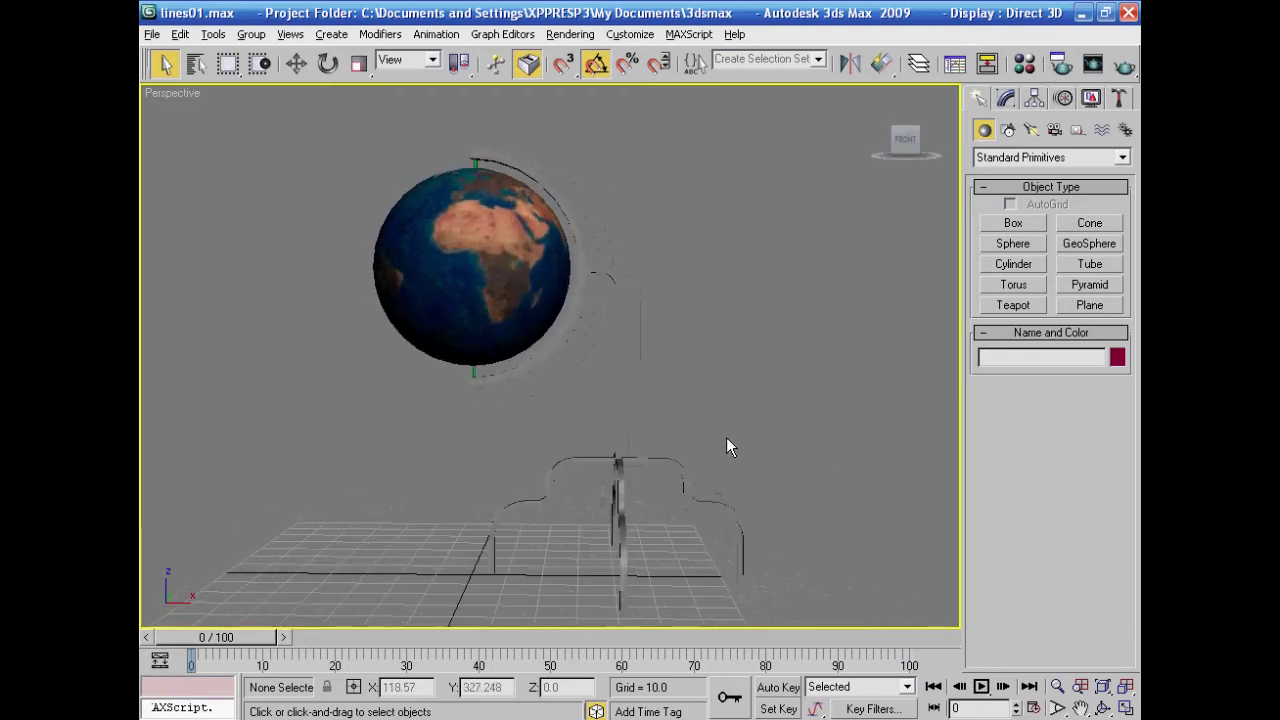
{"action": "middle_click_drag", "start_coordinate": [669, 355], "coordinate": [711, 377], "text": "alt"}
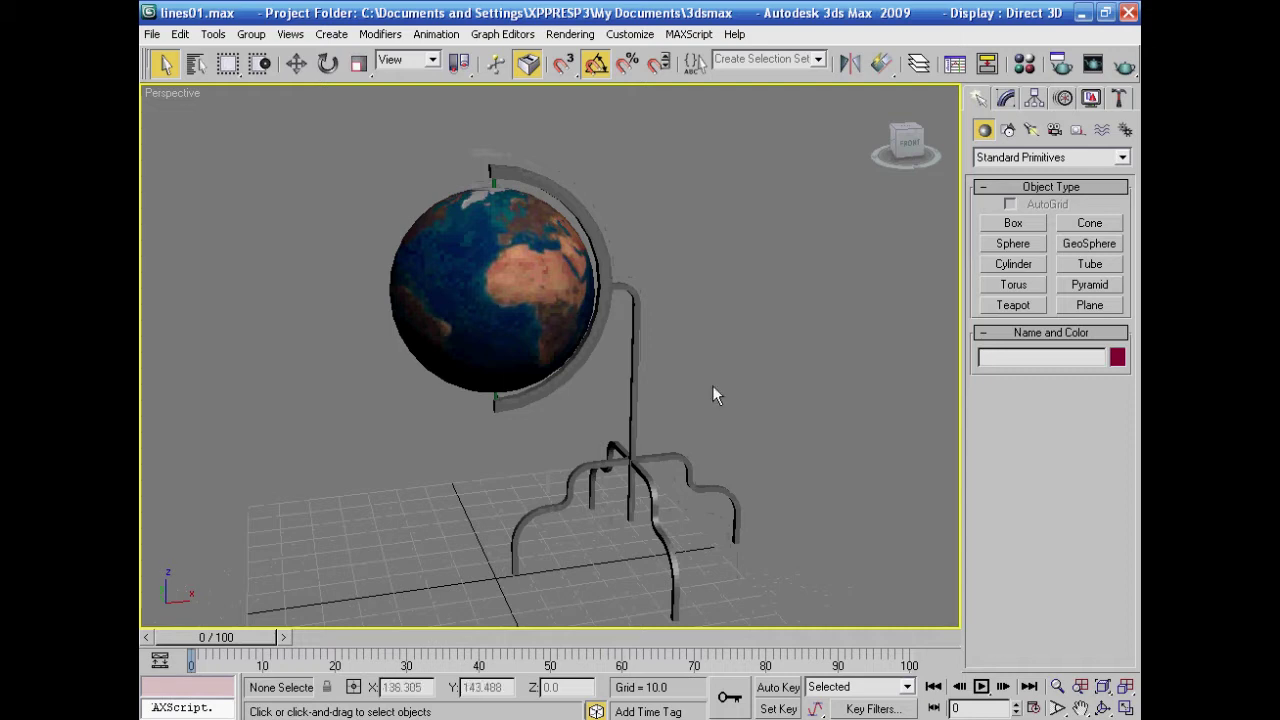
{"action": "left_click", "coordinate": [150, 33]}
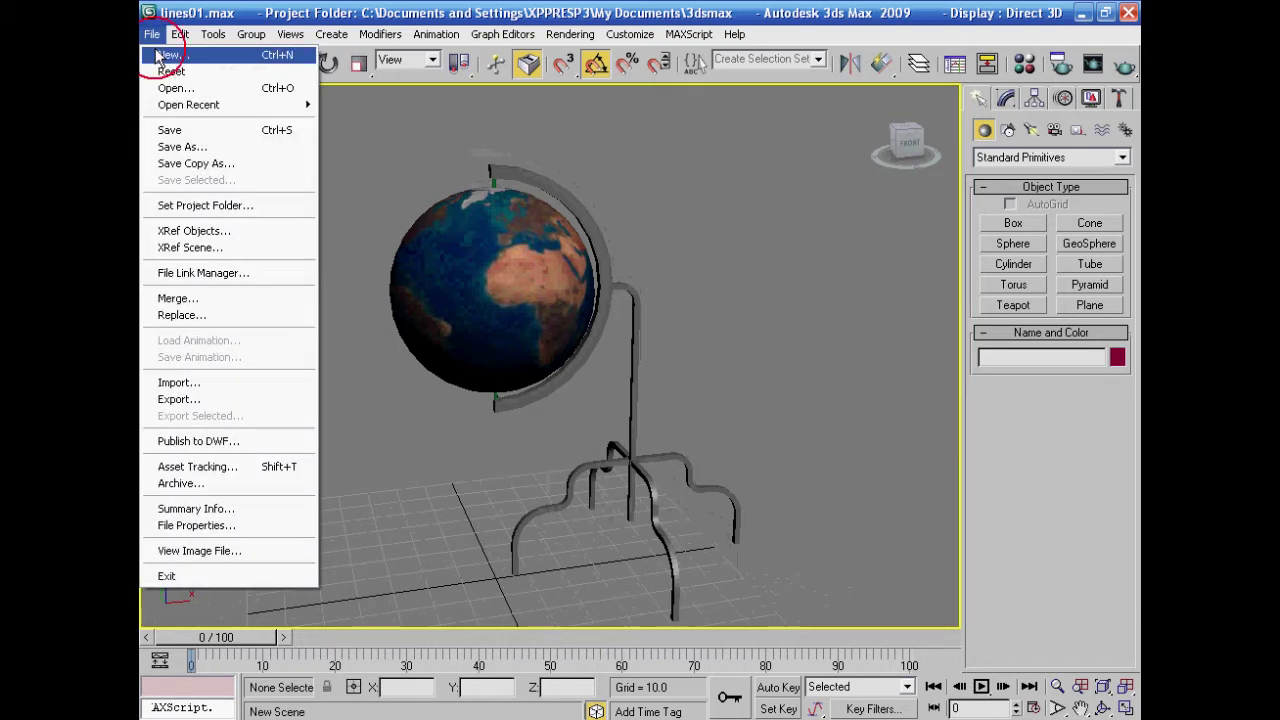
{"action": "left_click", "coordinate": [168, 51]}
{"action": "left_click", "coordinate": [640, 425]}
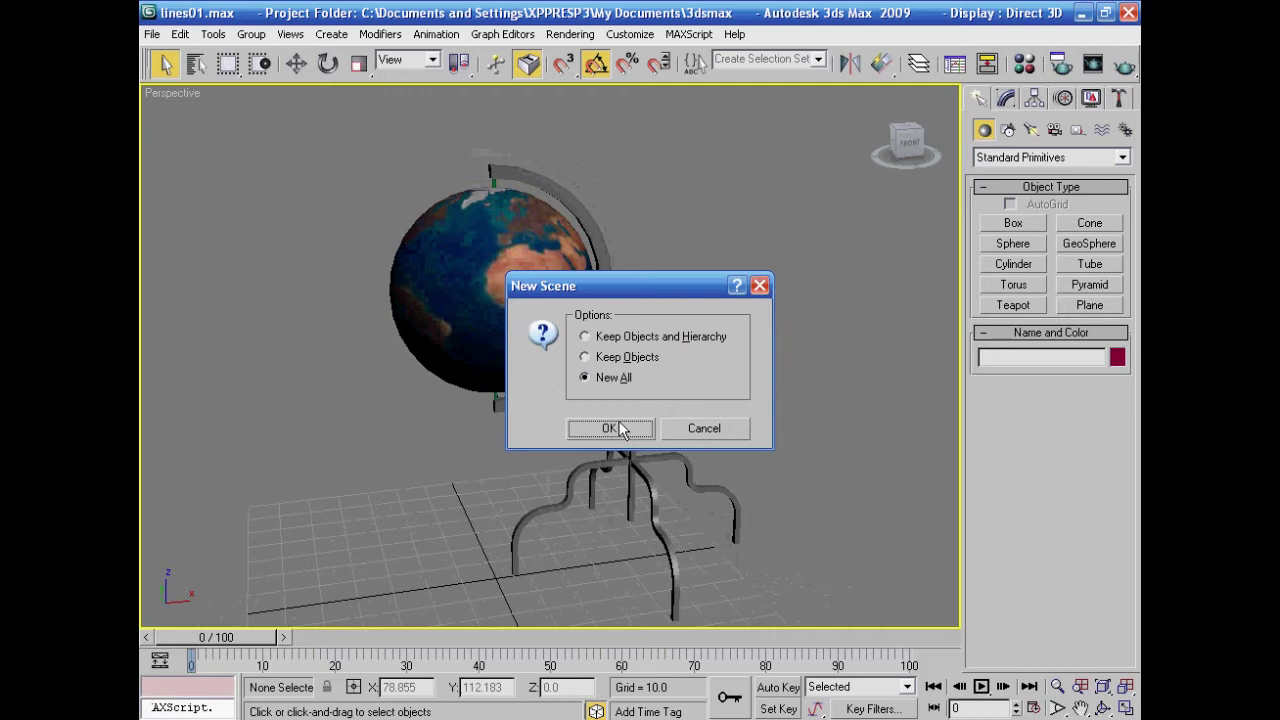
{"action": "left_click", "coordinate": [630, 427]}
{"action": "left_click", "coordinate": [1125, 686]}
{"action": "left_click", "coordinate": [1125, 707]}
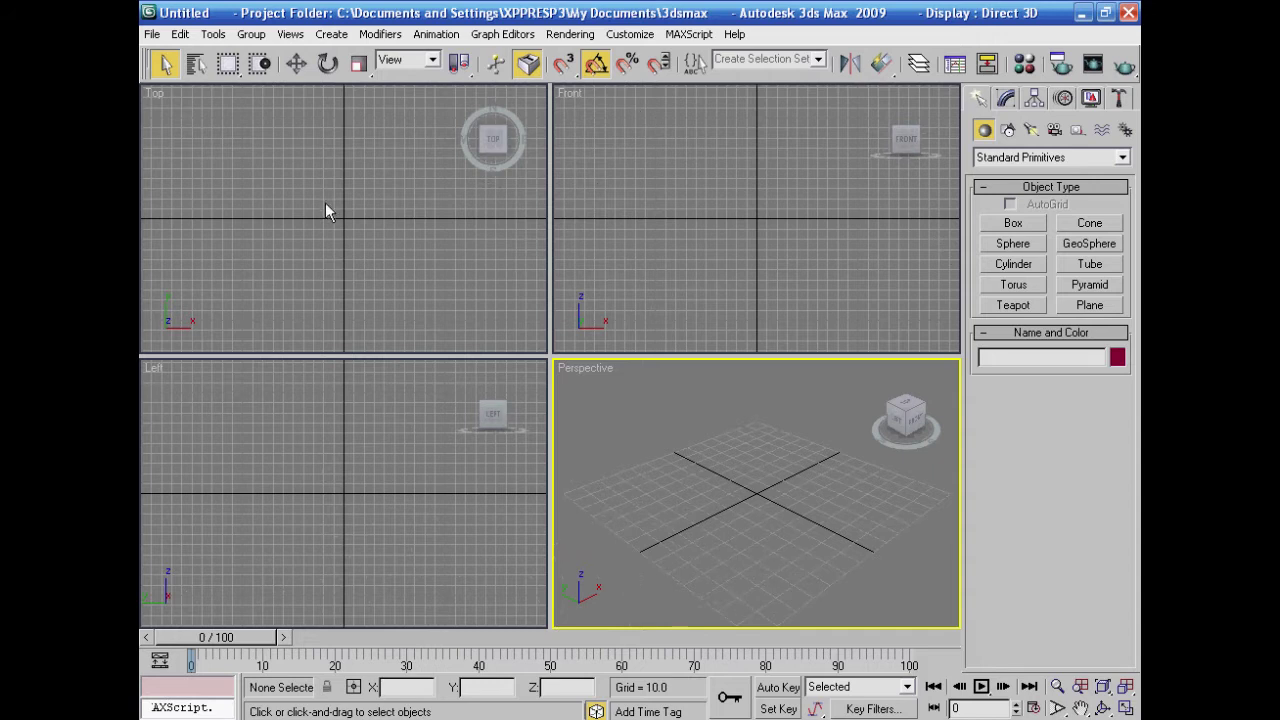
Step: Draw Circle01, a circle of radius 58.771, in the Front viewport
{"action": "left_click", "coordinate": [1008, 131]}
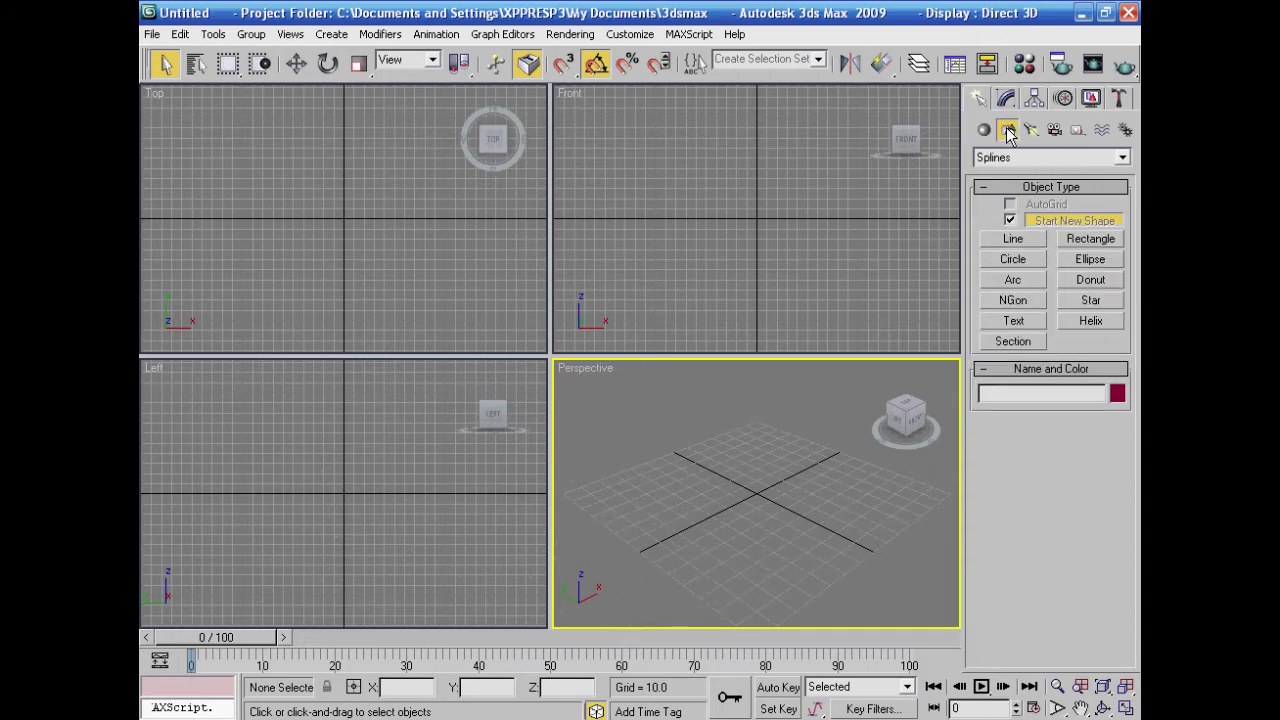
{"action": "left_click", "coordinate": [1012, 240]}
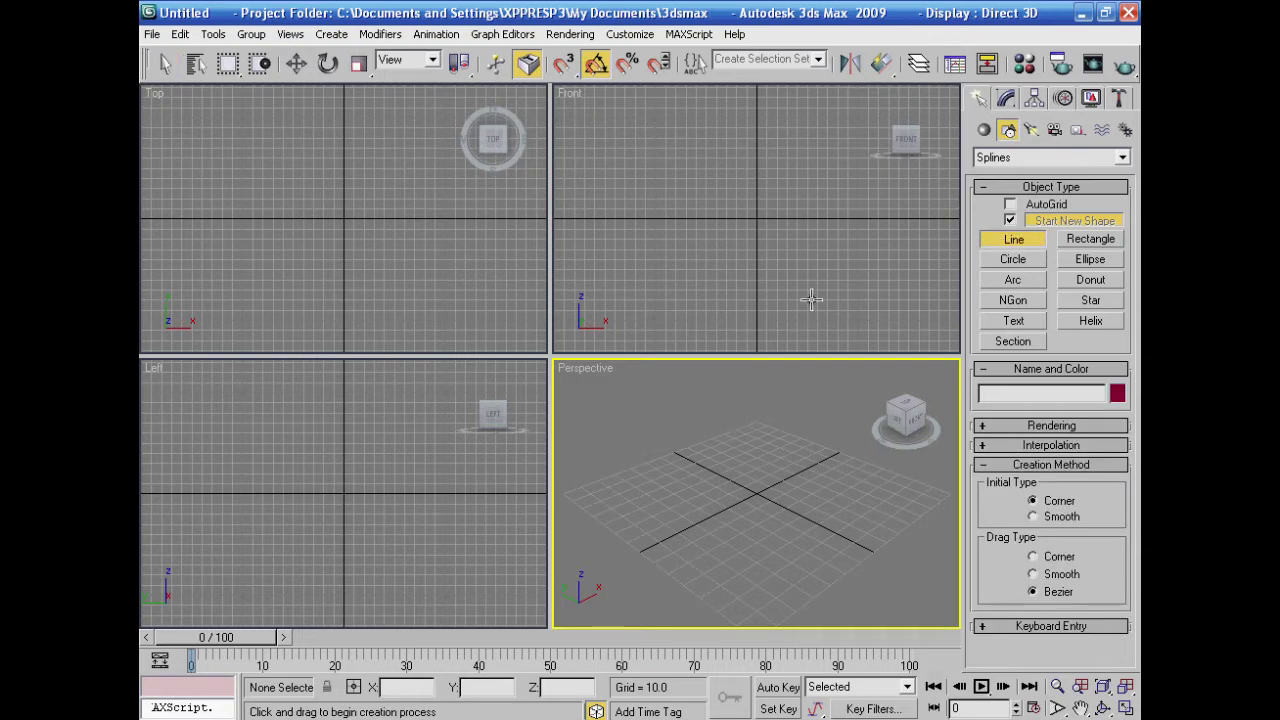
{"action": "left_click", "coordinate": [1020, 260]}
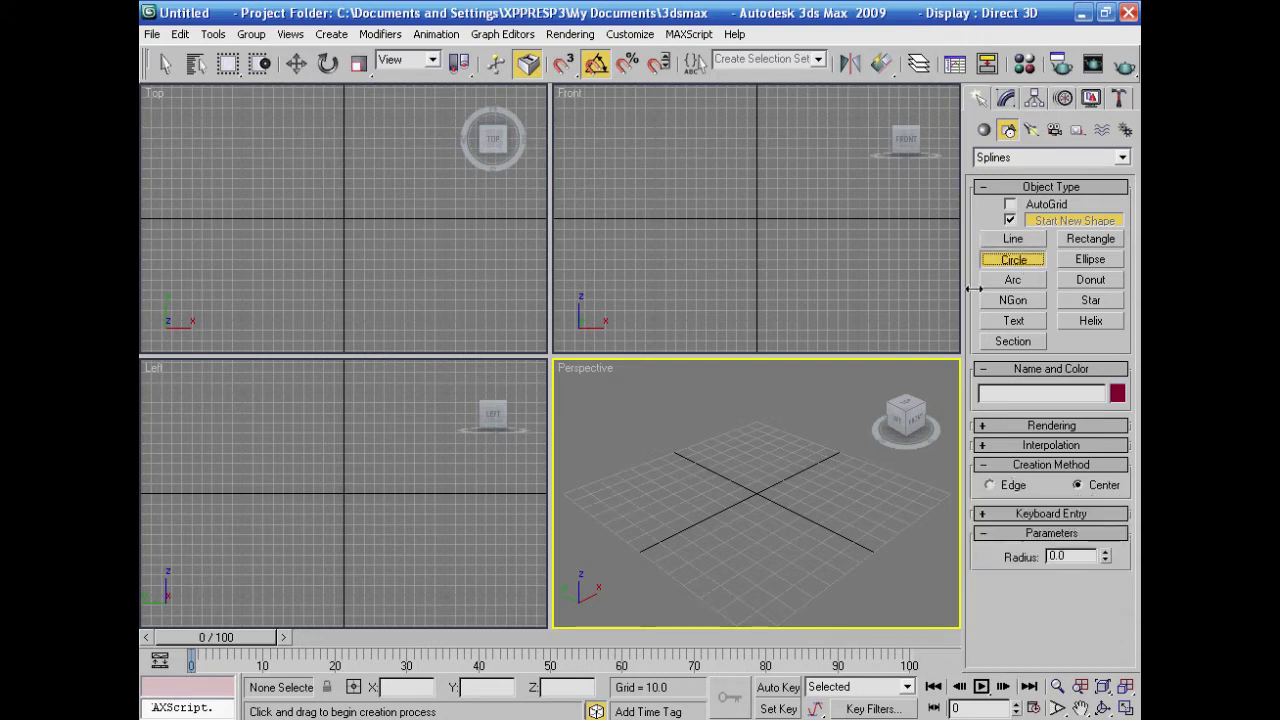
{"action": "left_click_drag", "start_coordinate": [733, 219], "coordinate": [761, 272]}
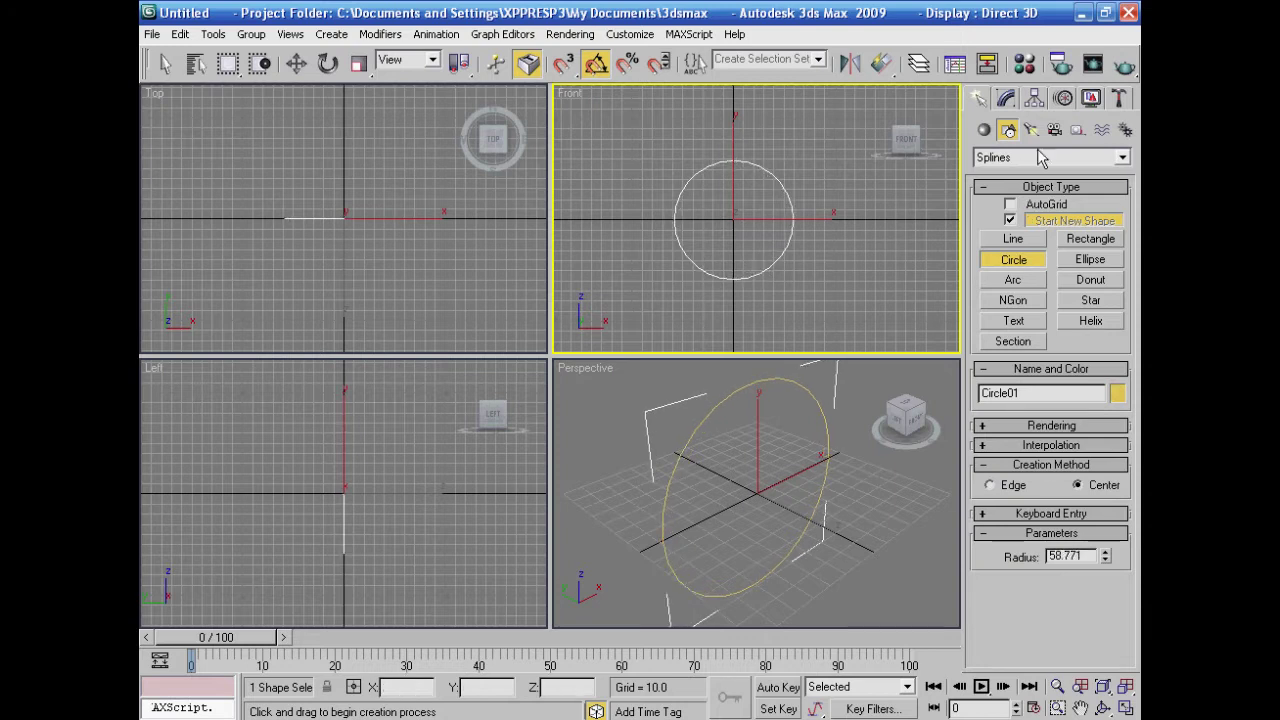
{"action": "left_click", "coordinate": [1006, 99]}
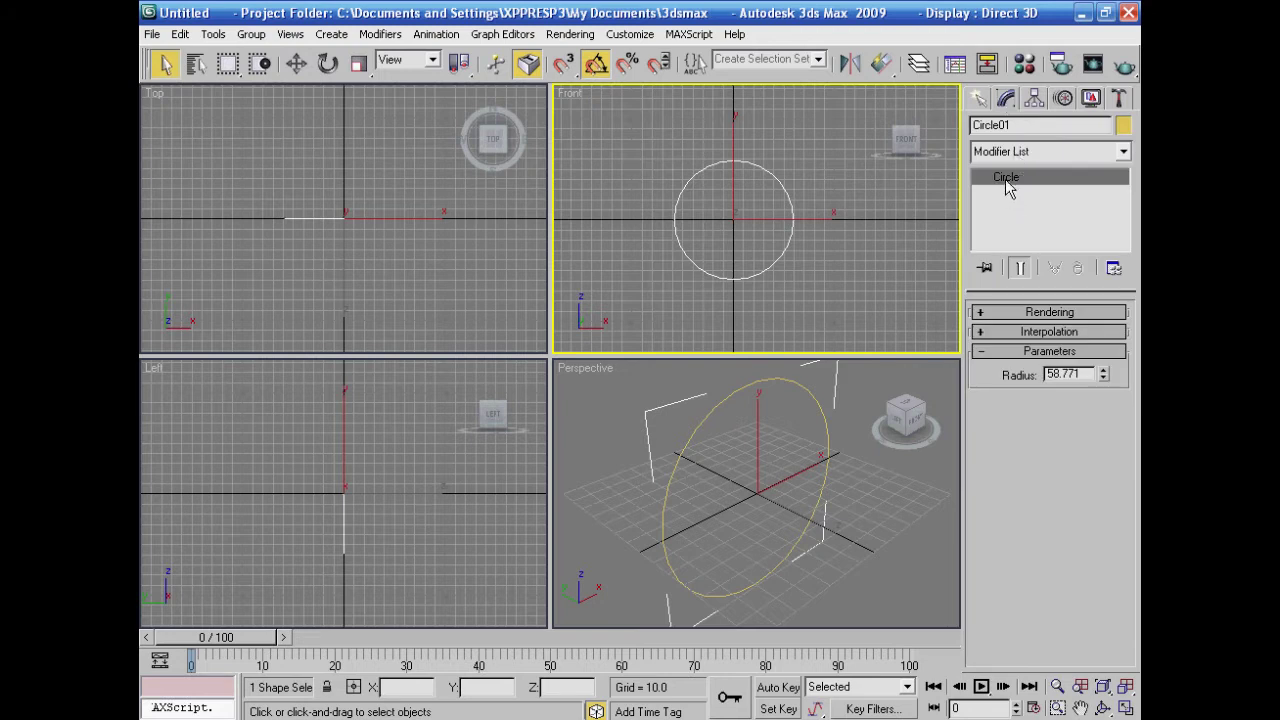
Step: Convert Circle01 to an editable spline
{"action": "right_click", "coordinate": [767, 272]}
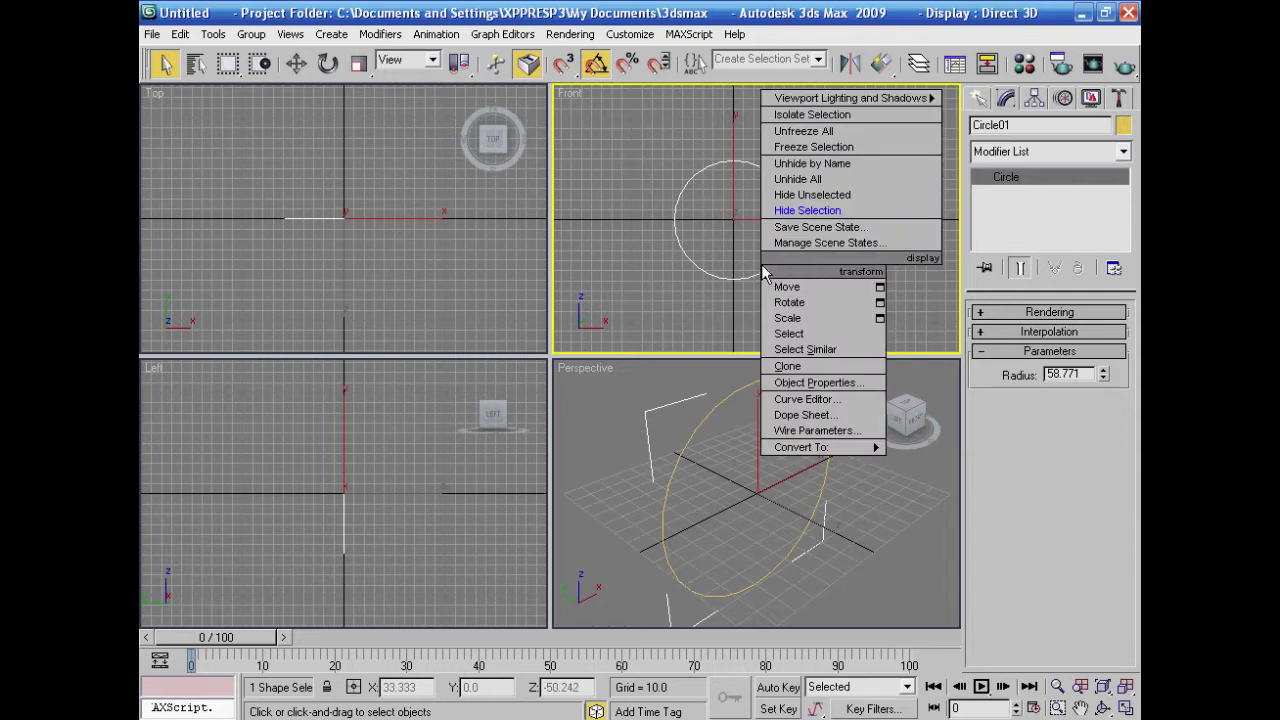
{"action": "mouse_move", "coordinate": [814, 449]}
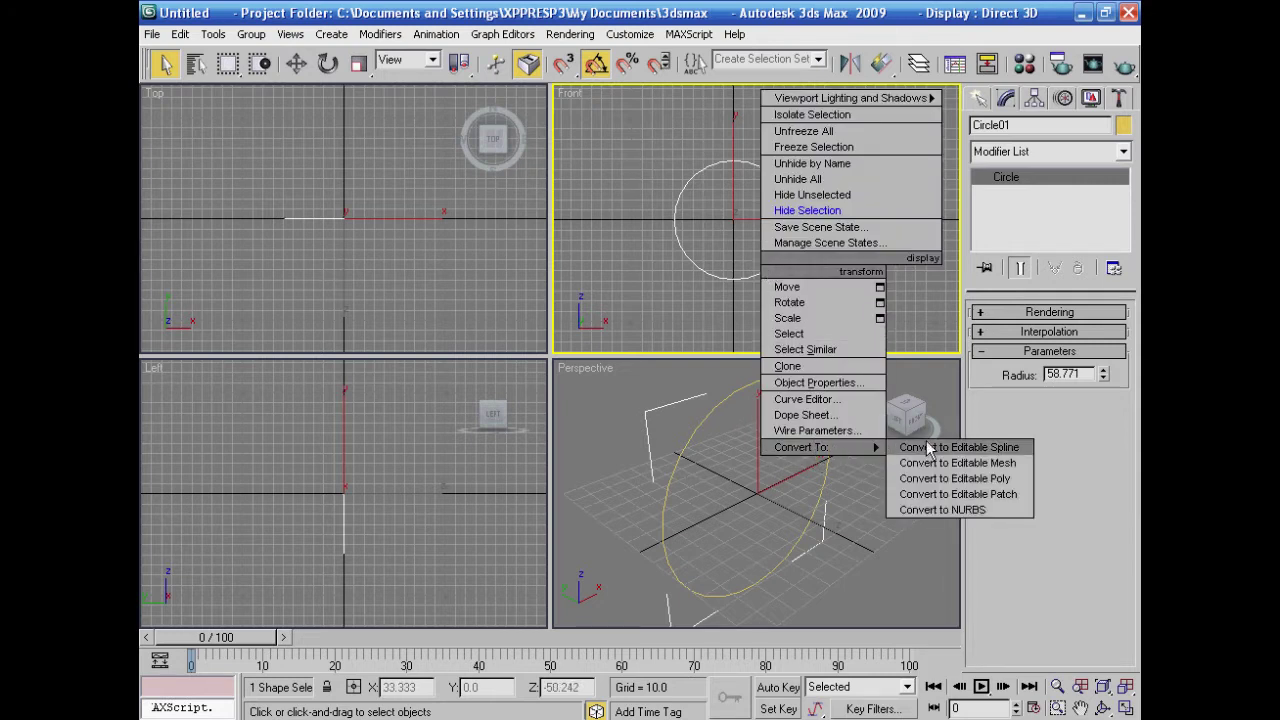
{"action": "left_click", "coordinate": [997, 448]}
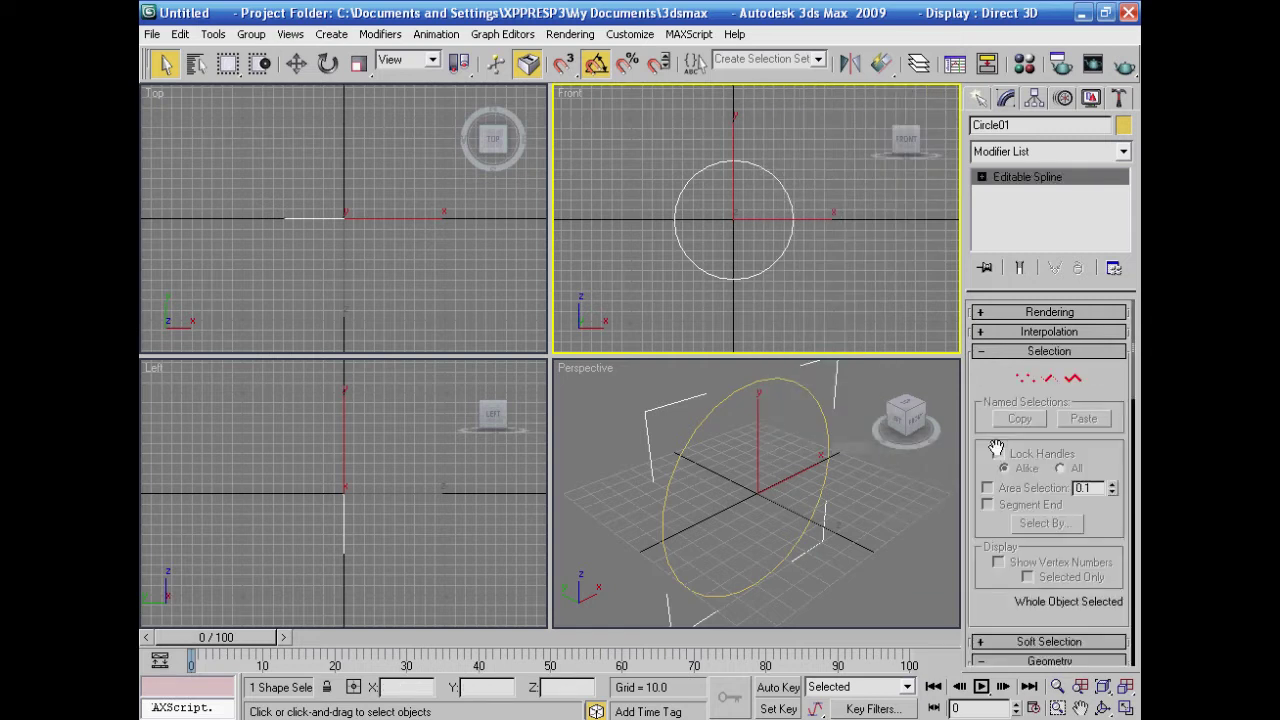
Step: Delete the circle's lower-left and upper-left segments, leaving the right semicircle
{"action": "left_click", "coordinate": [1049, 380]}
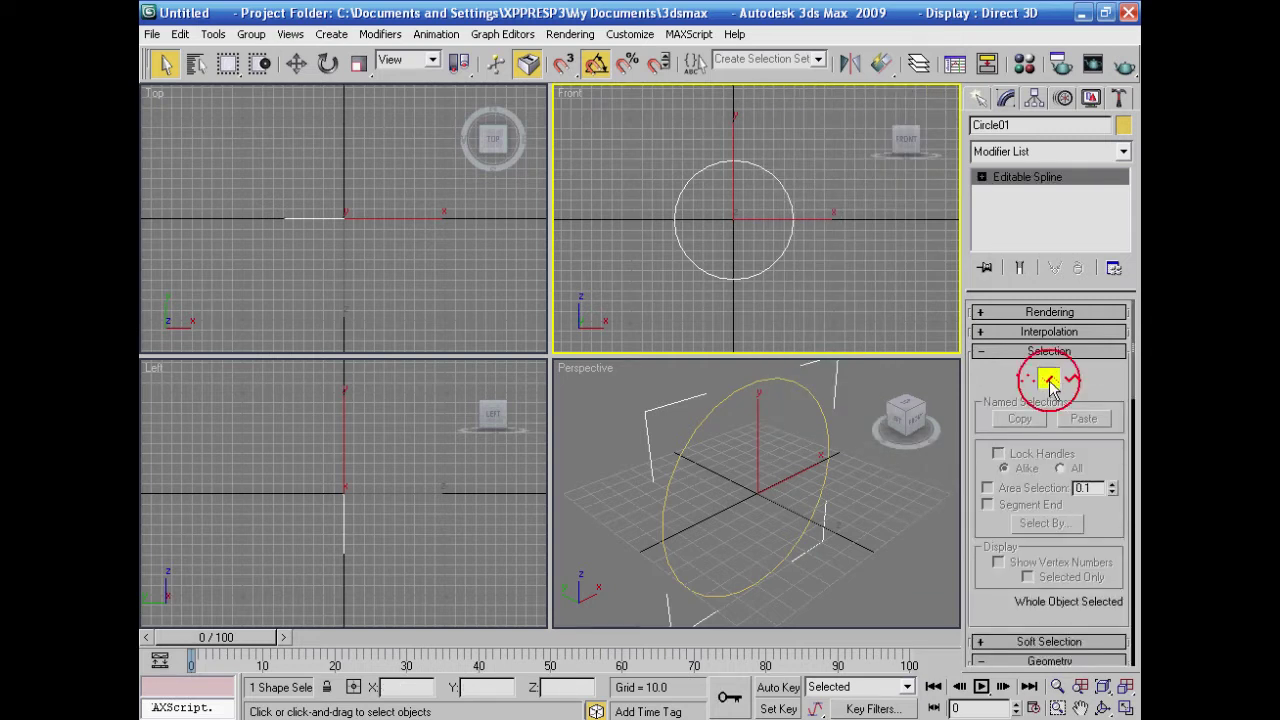
{"action": "left_click", "coordinate": [982, 177]}
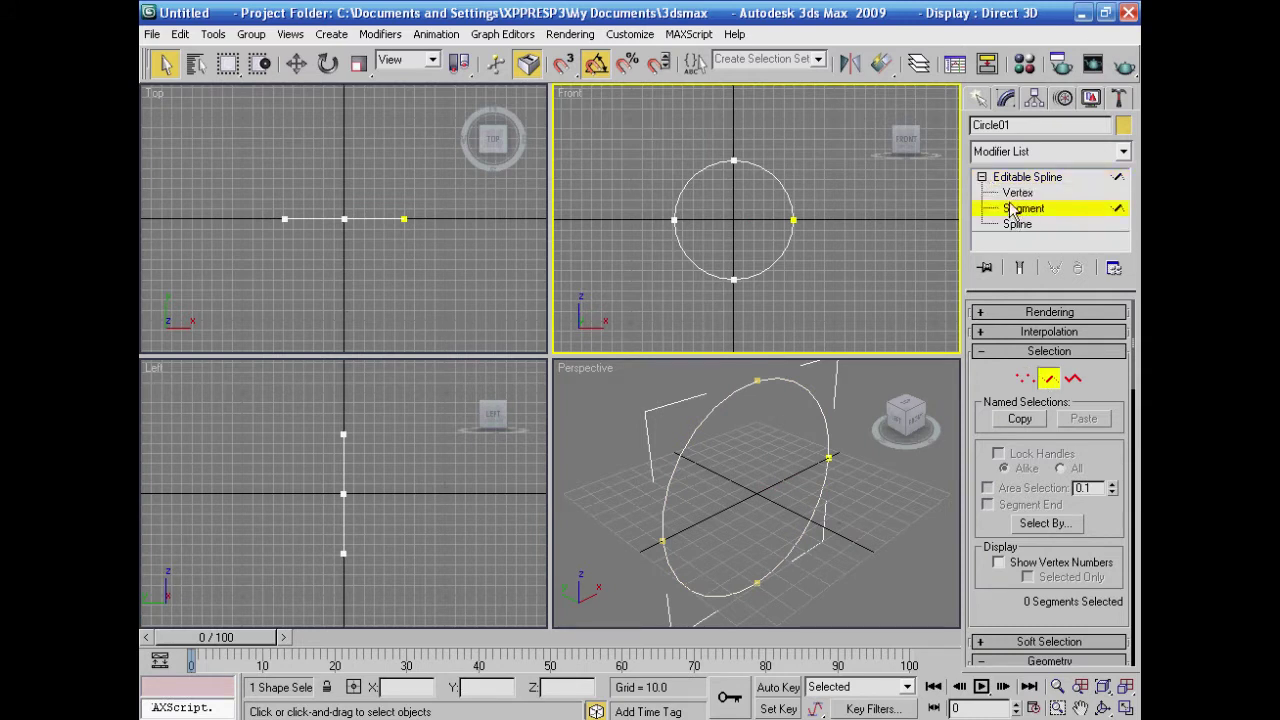
{"action": "left_click", "coordinate": [692, 267]}
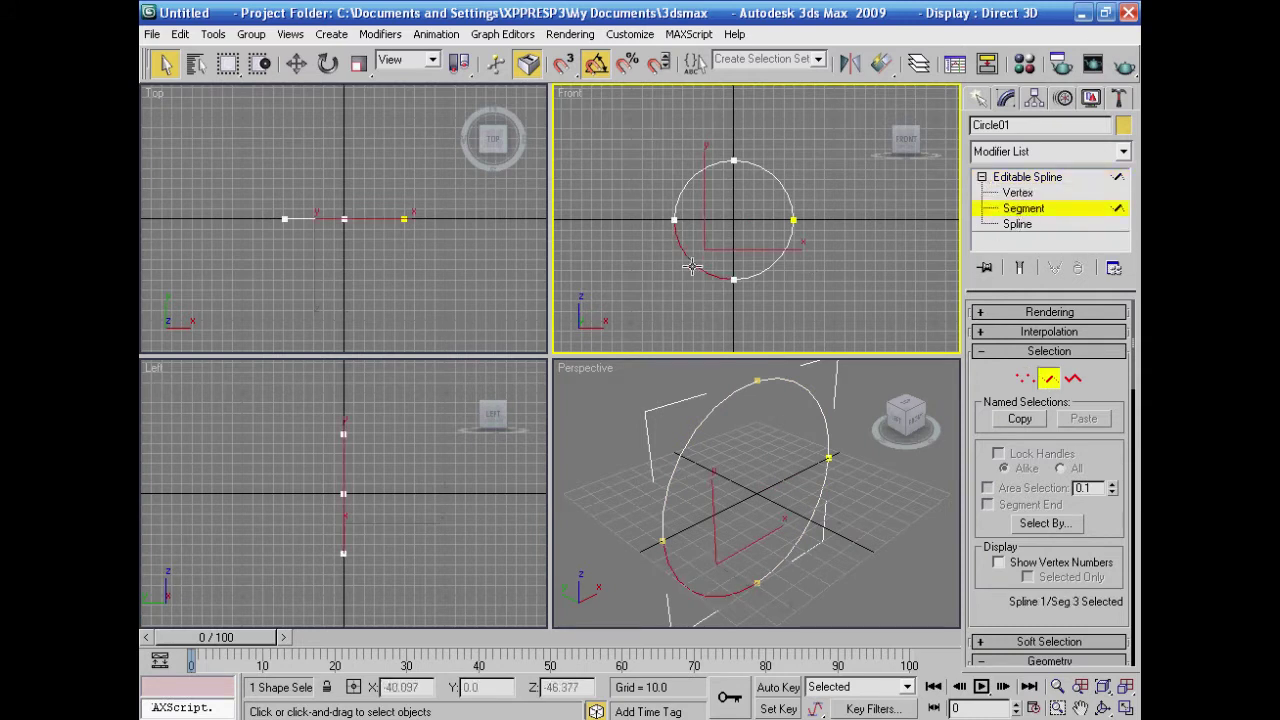
{"action": "key", "text": "Delete"}
{"action": "left_click", "coordinate": [676, 198]}
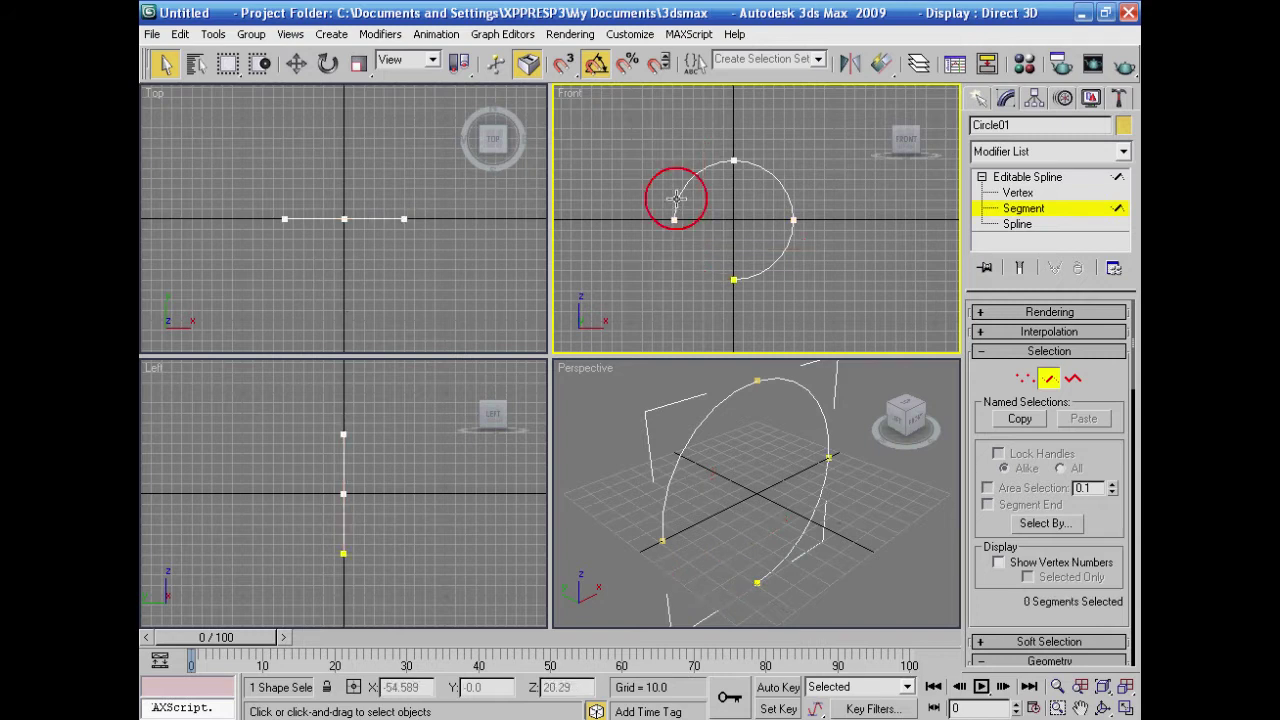
{"action": "key", "text": "Delete"}
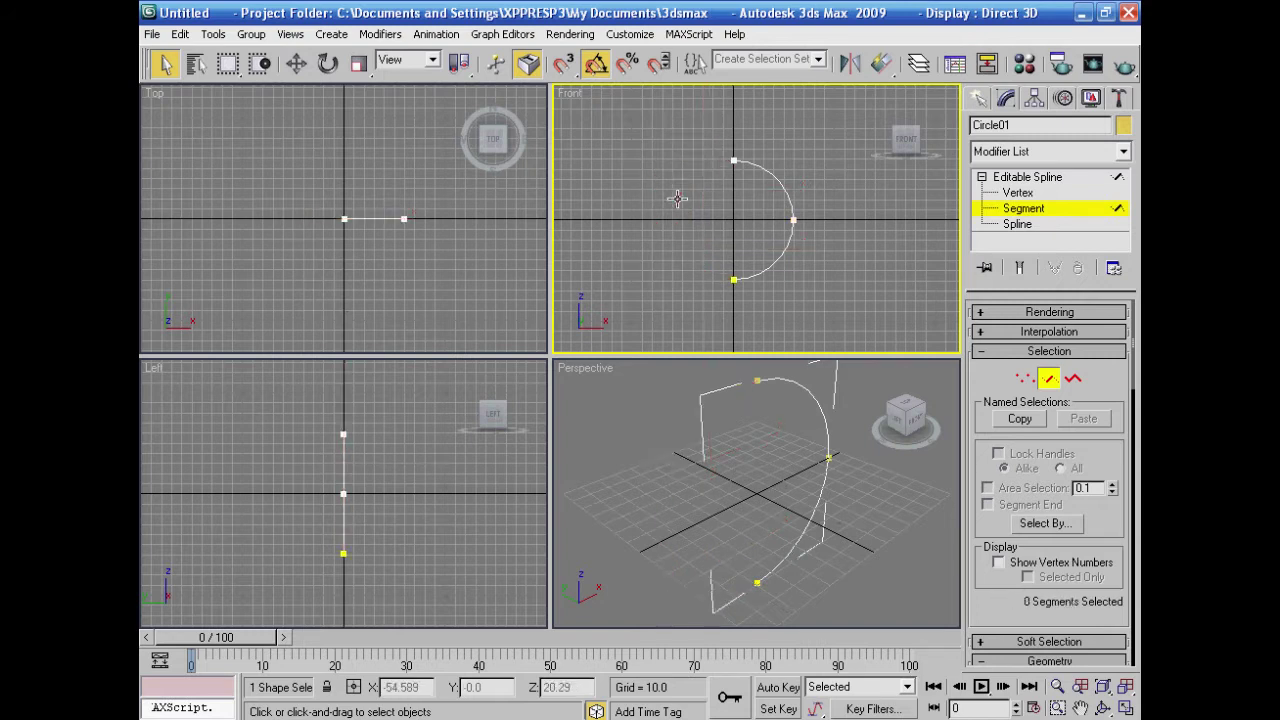
{"action": "left_click", "coordinate": [982, 177]}
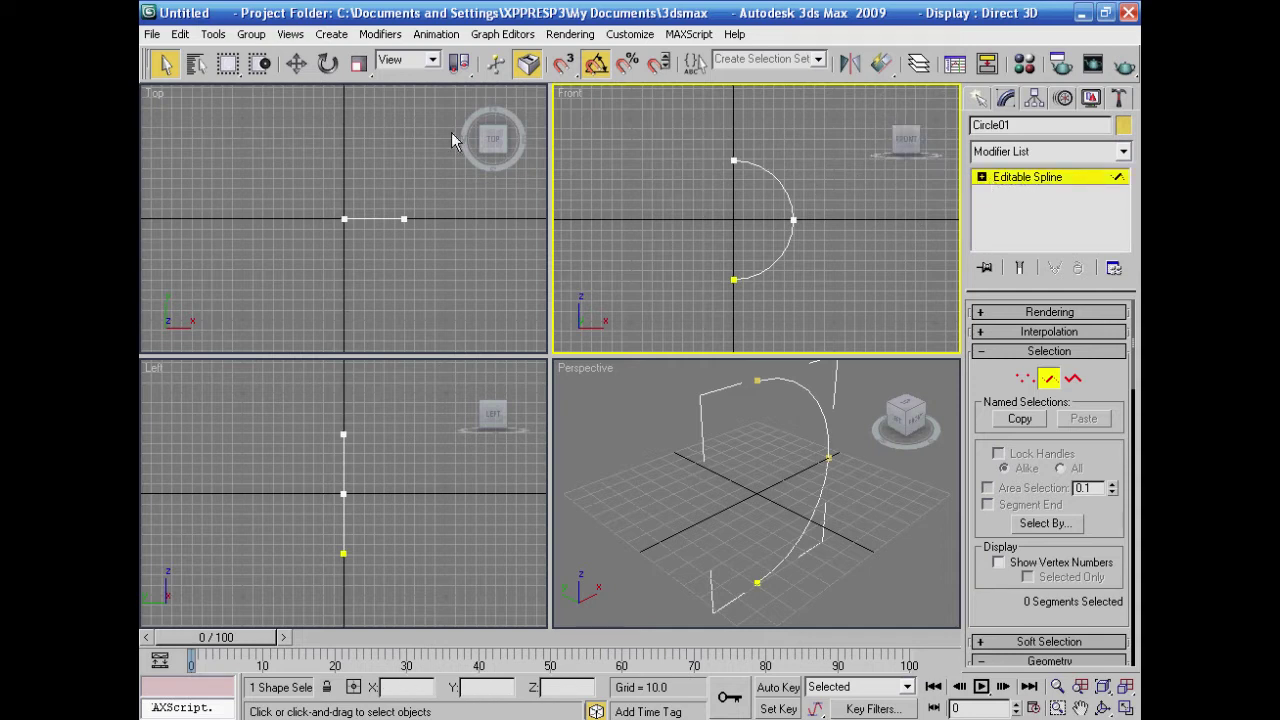
Step: Shift-drag the arc left to clone it as Circle02
{"action": "left_click", "coordinate": [296, 64]}
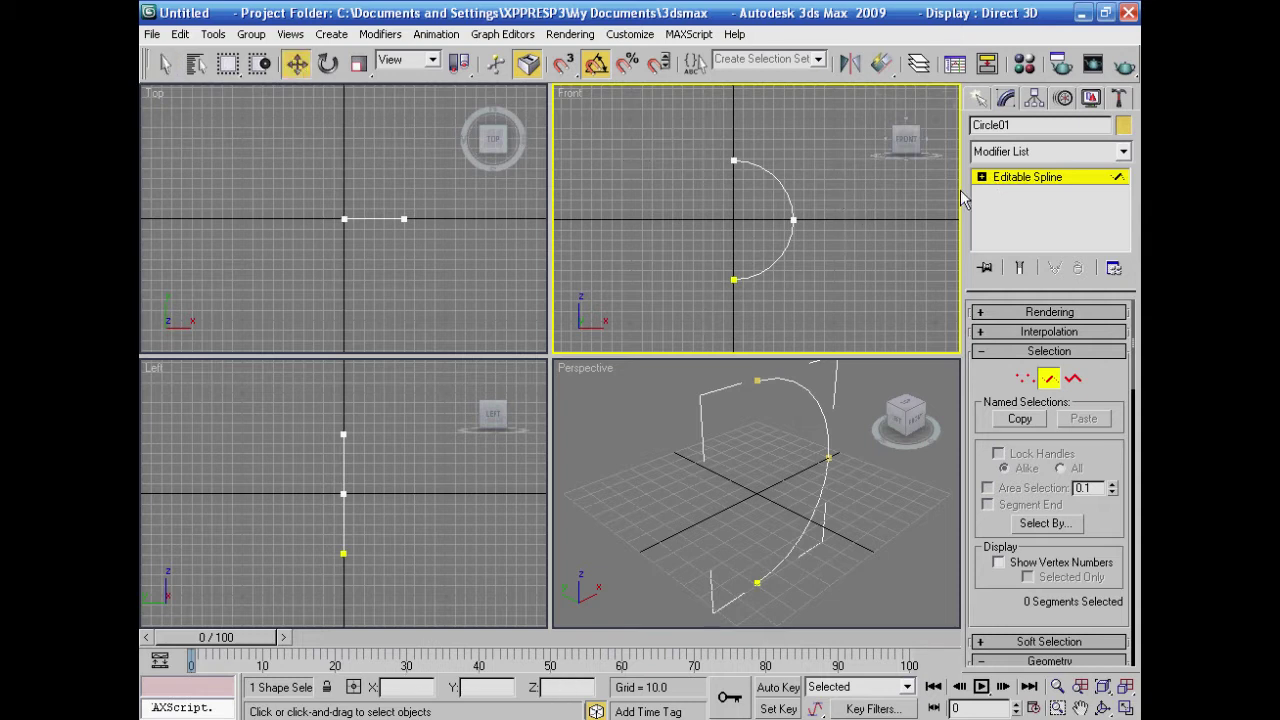
{"action": "left_click", "coordinate": [789, 199]}
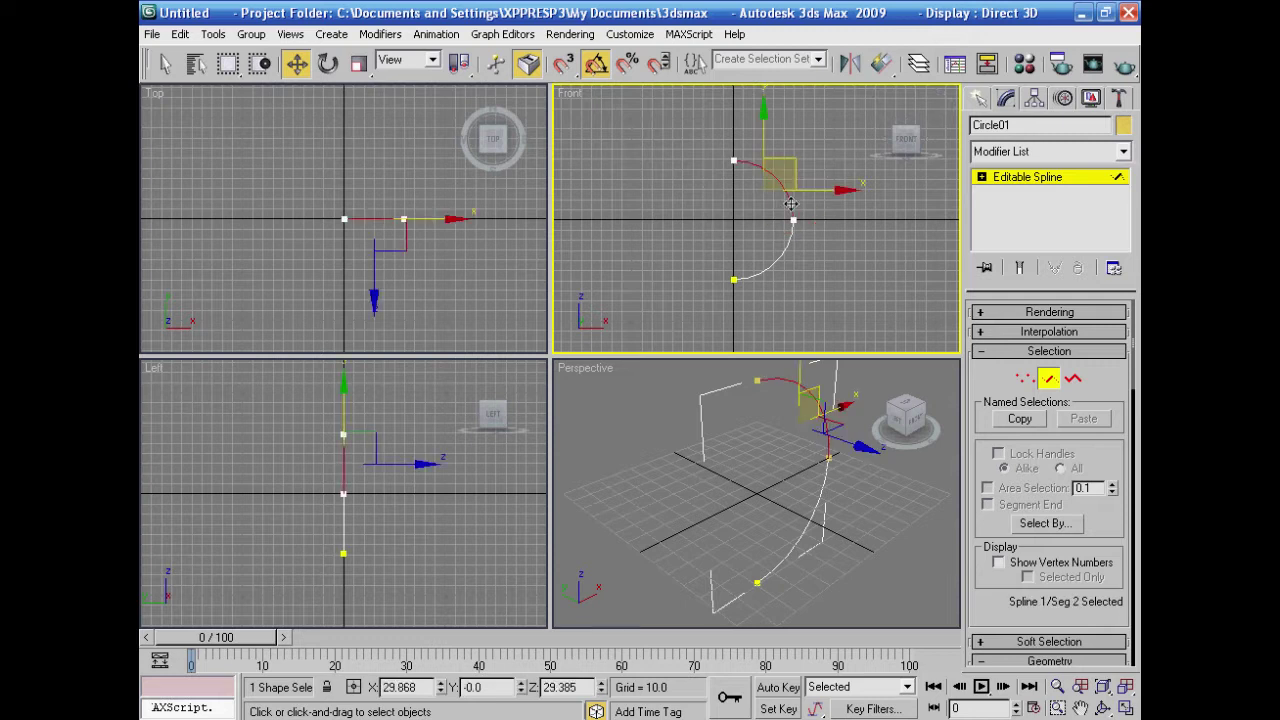
{"action": "left_click", "coordinate": [1015, 178]}
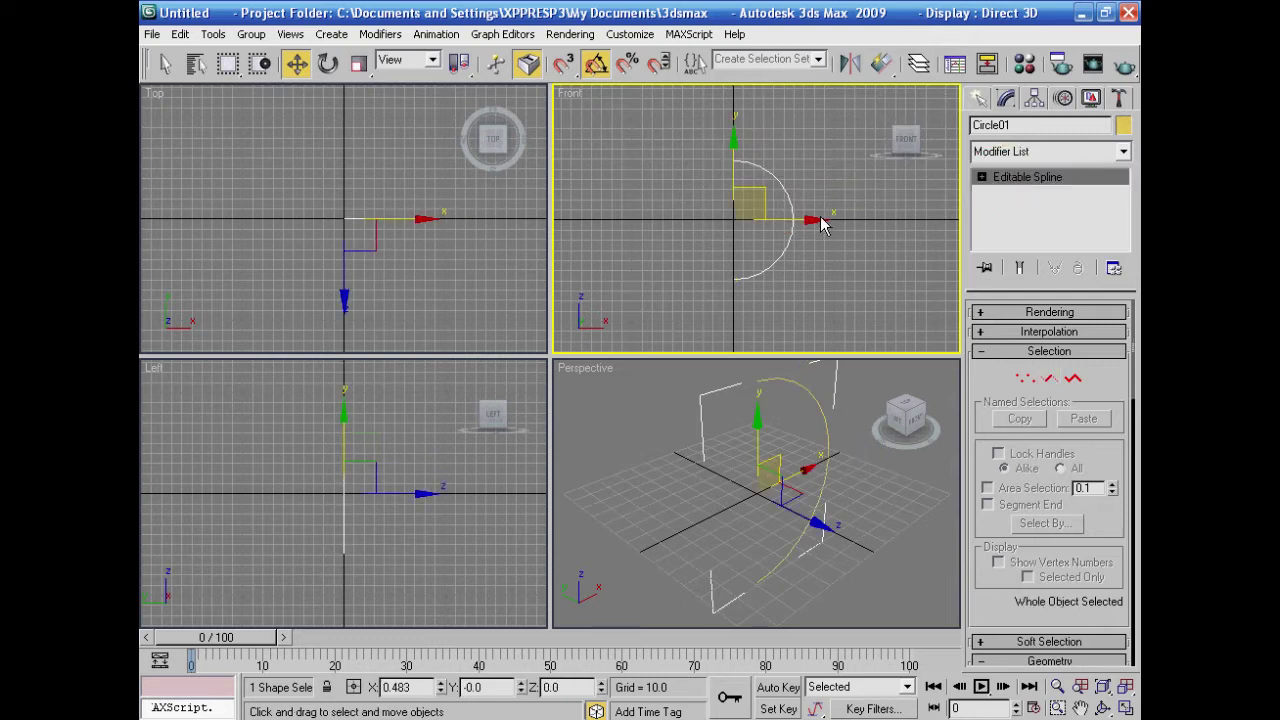
{"action": "left_click_drag", "start_coordinate": [820, 222], "coordinate": [797, 221], "text": "shift"}
{"action": "left_click", "coordinate": [643, 456]}
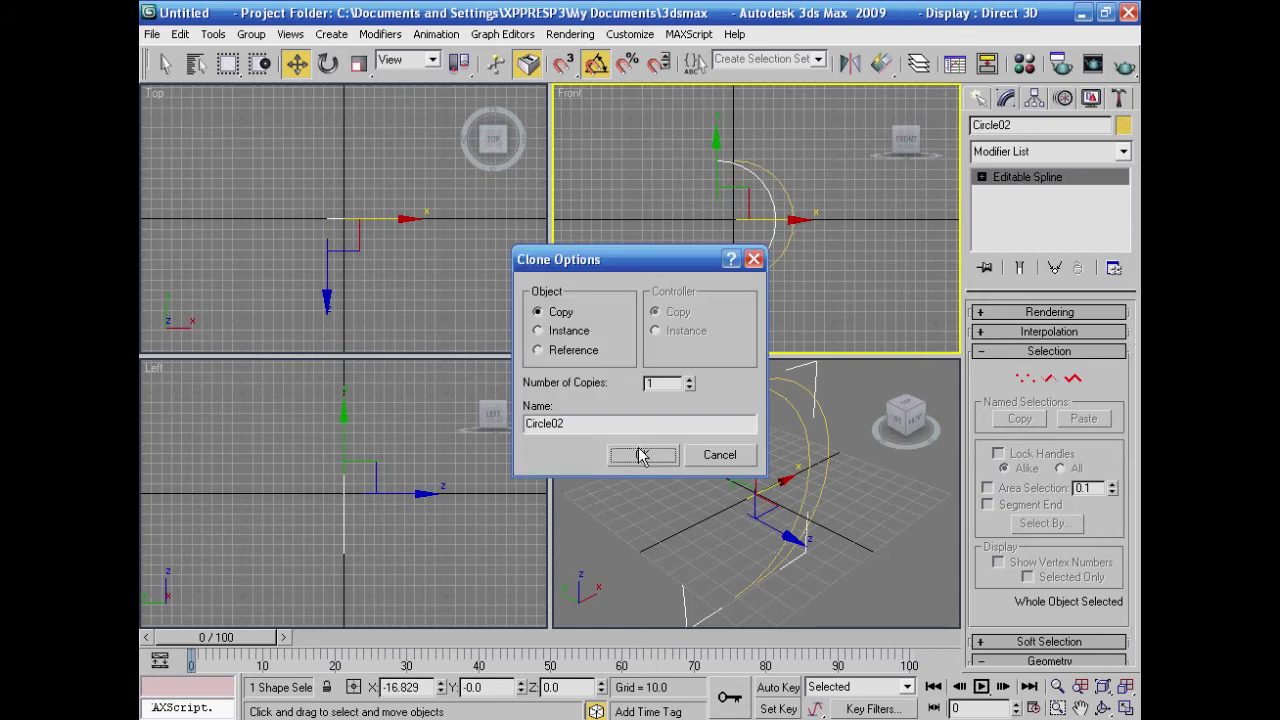
Step: Scale Circle02 uniformly to 87% and move it right, inside the original arc
{"action": "left_click", "coordinate": [362, 64]}
{"action": "left_click_drag", "start_coordinate": [727, 203], "coordinate": [730, 217]}
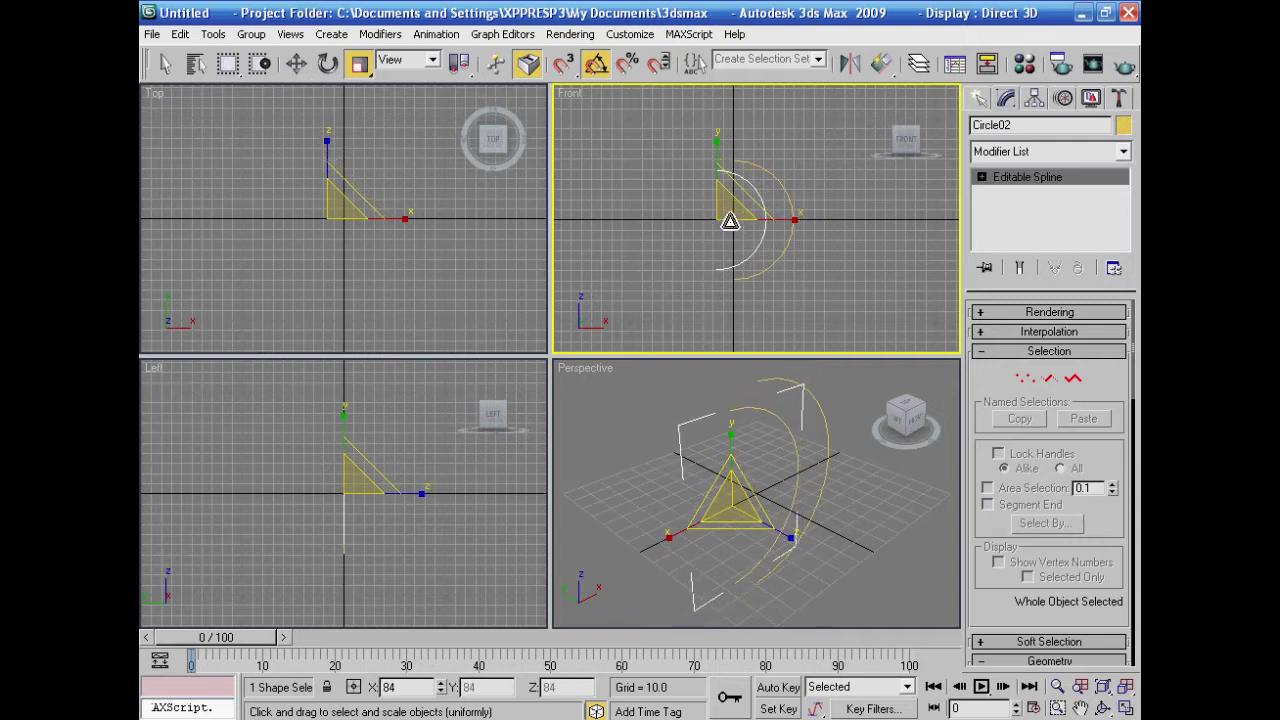
{"action": "left_click", "coordinate": [296, 64]}
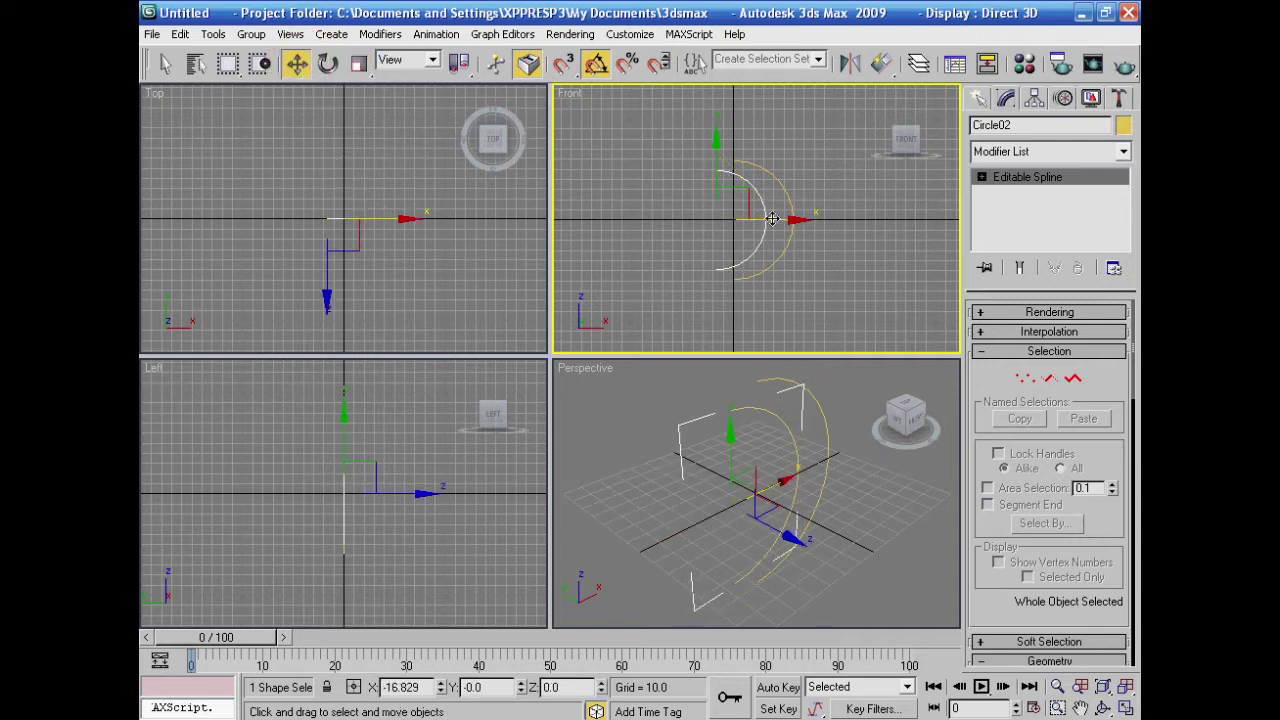
{"action": "left_click_drag", "start_coordinate": [798, 219], "coordinate": [815, 222]}
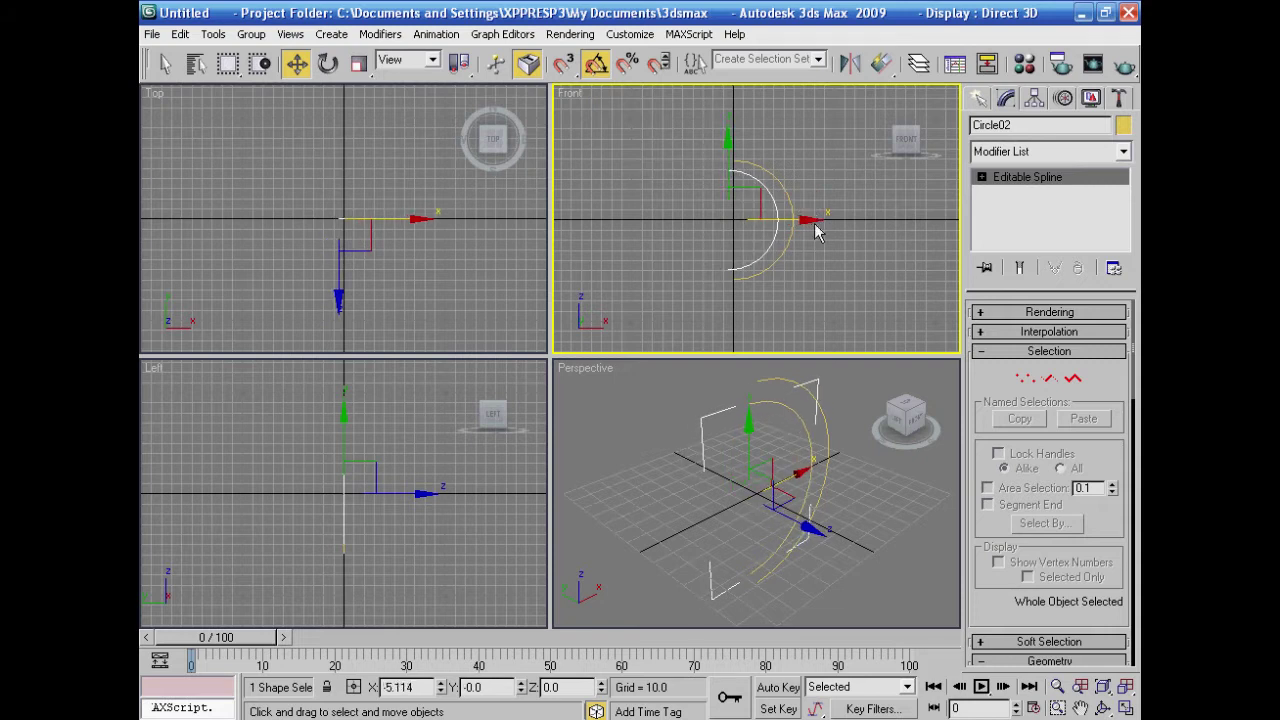
{"action": "left_click", "coordinate": [1124, 708]}
{"action": "scroll", "coordinate": [829, 540], "scroll_direction": "up", "scroll_amount": 4}
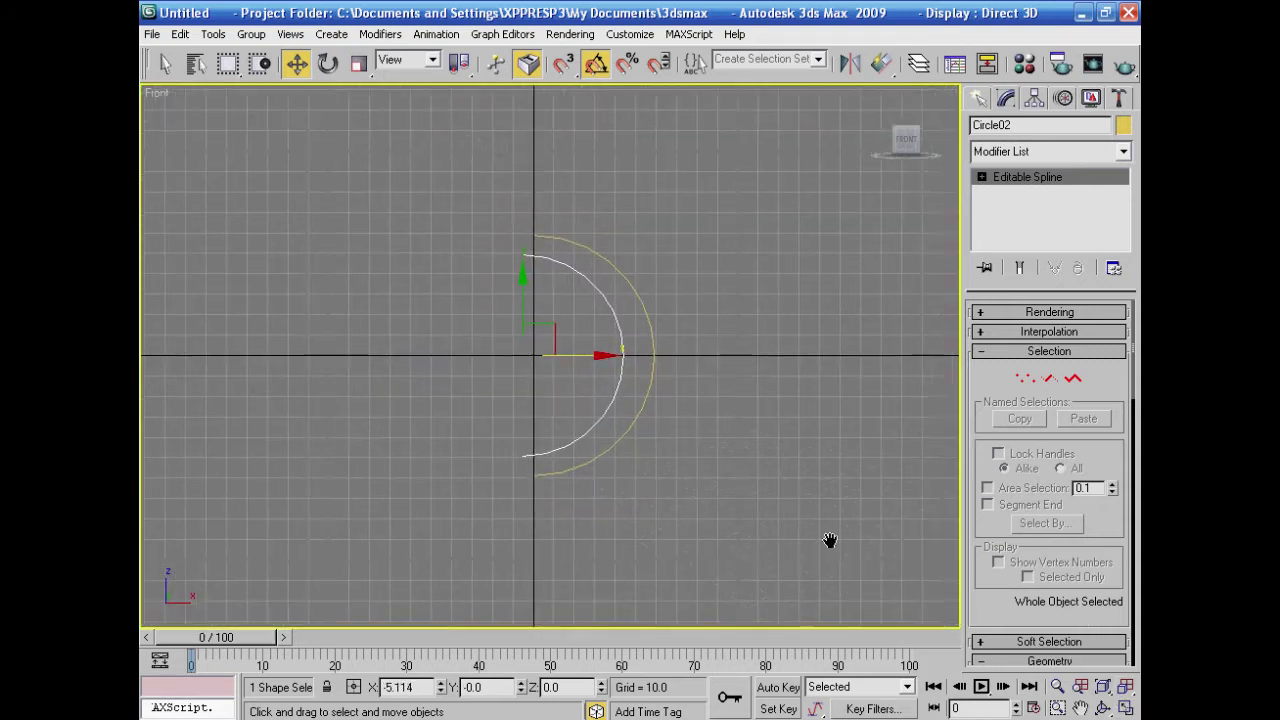
Step: Nudge Circle02 further right inside the outer arc, then select Circle01
{"action": "middle_click_drag", "start_coordinate": [829, 556], "coordinate": [824, 561]}
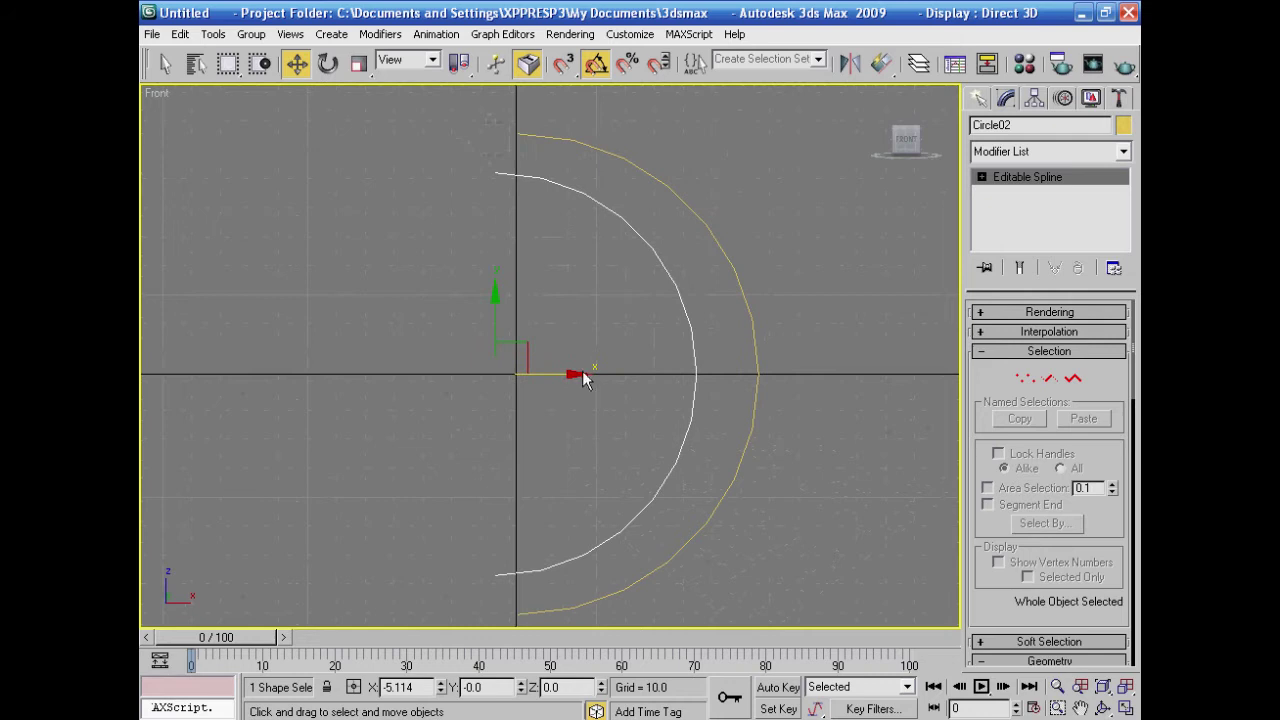
{"action": "left_click_drag", "start_coordinate": [575, 374], "coordinate": [597, 374]}
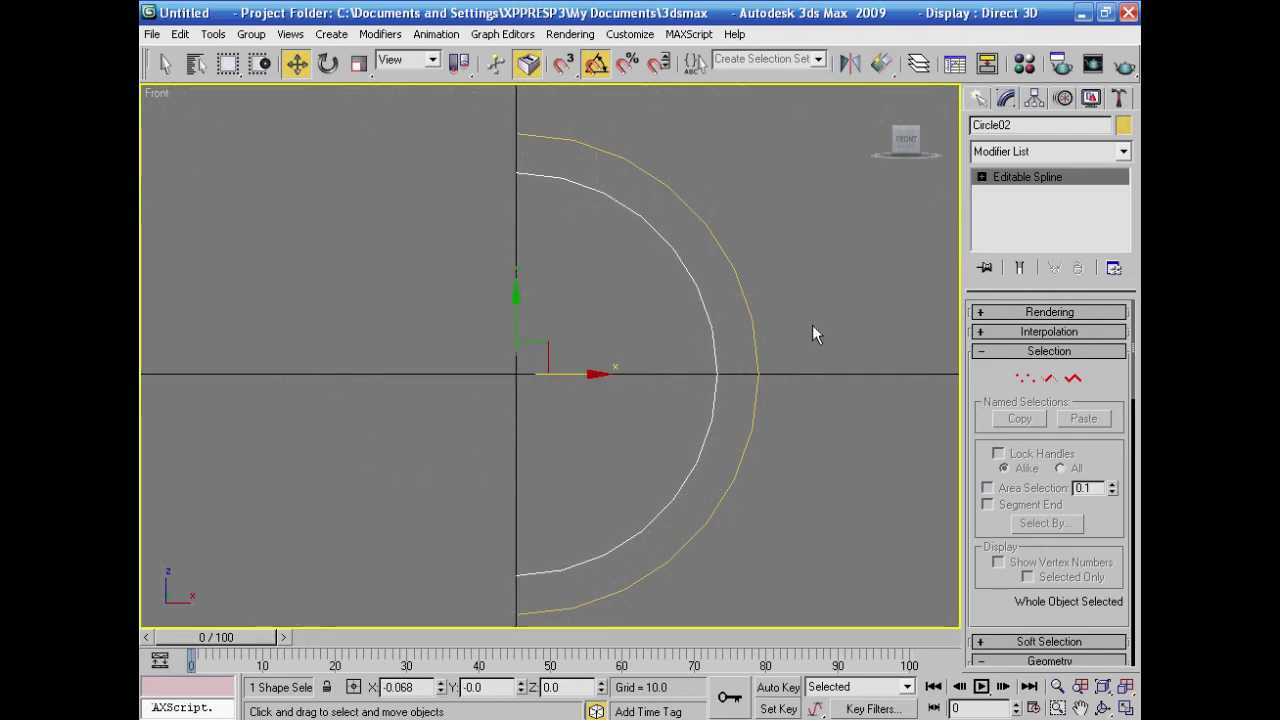
{"action": "left_click", "coordinate": [783, 336]}
{"action": "left_click", "coordinate": [754, 324]}
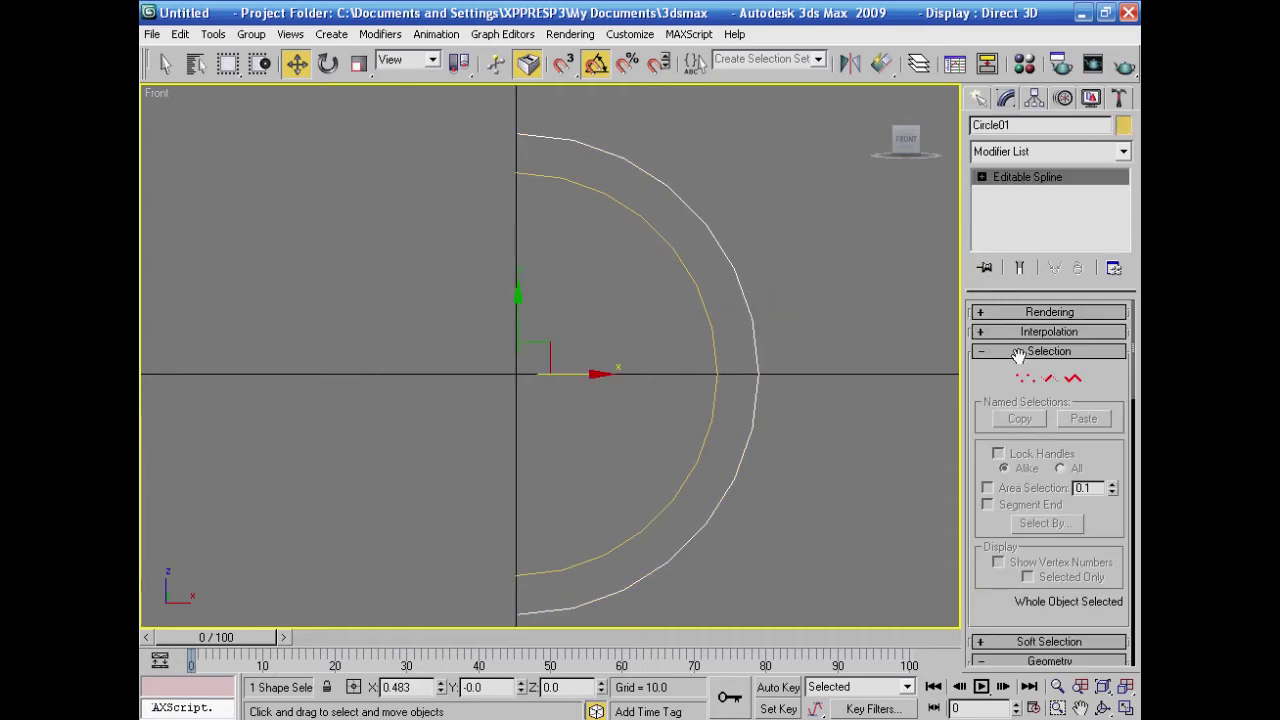
Step: Attach the inner arc Circle02 to Circle01 with Attach
{"action": "scroll", "coordinate": [1113, 388], "scroll_direction": "down", "scroll_amount": 3}
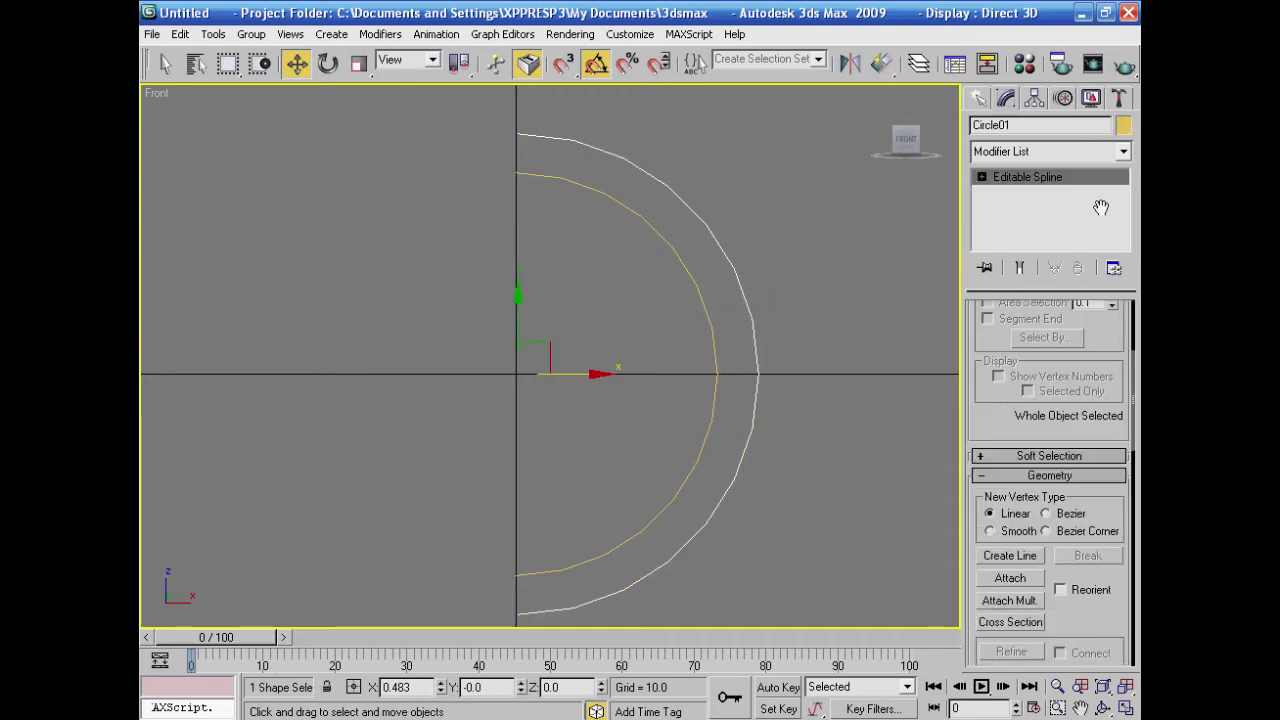
{"action": "scroll", "coordinate": [1092, 497], "scroll_direction": "down", "scroll_amount": 2}
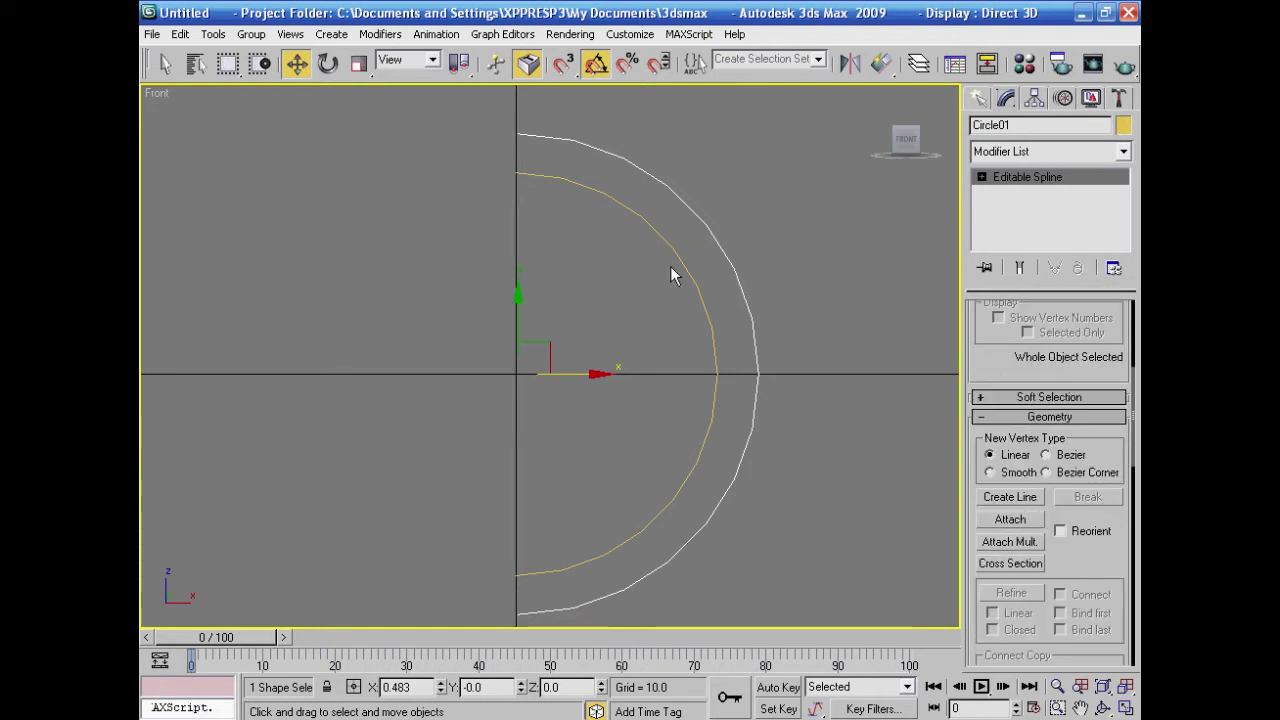
{"action": "left_click", "coordinate": [1012, 519]}
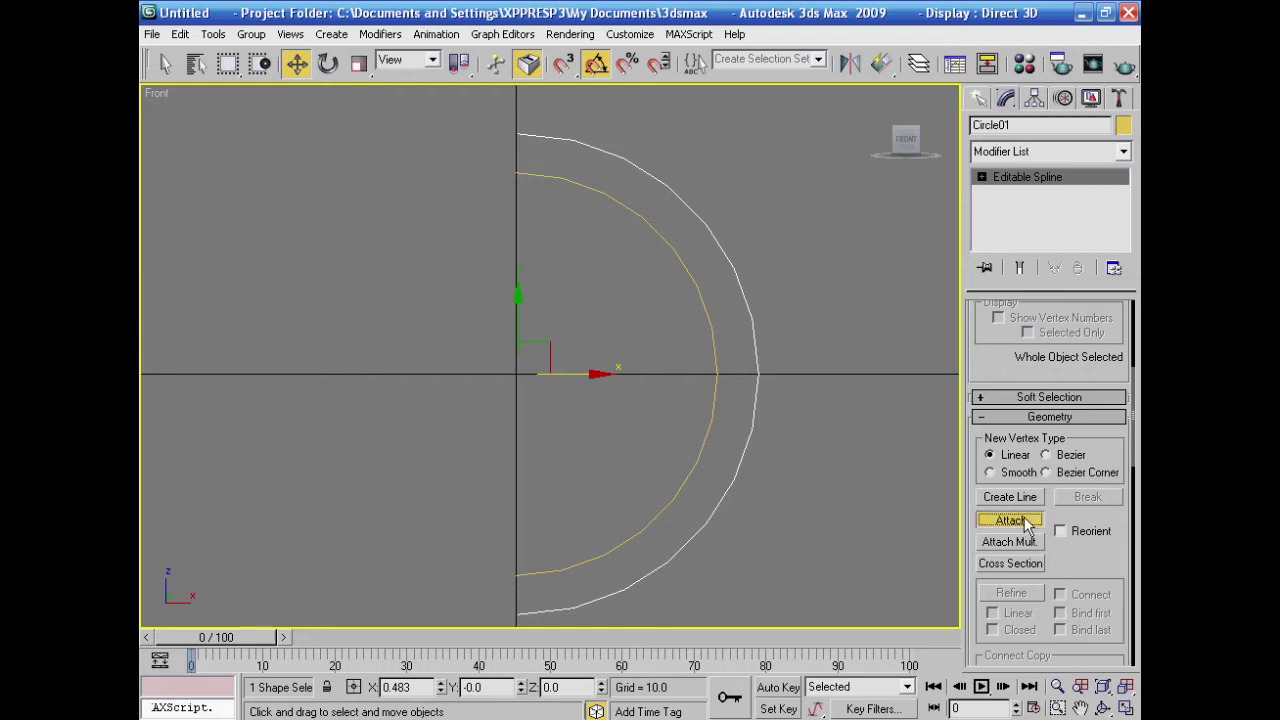
{"action": "left_click", "coordinate": [706, 432]}
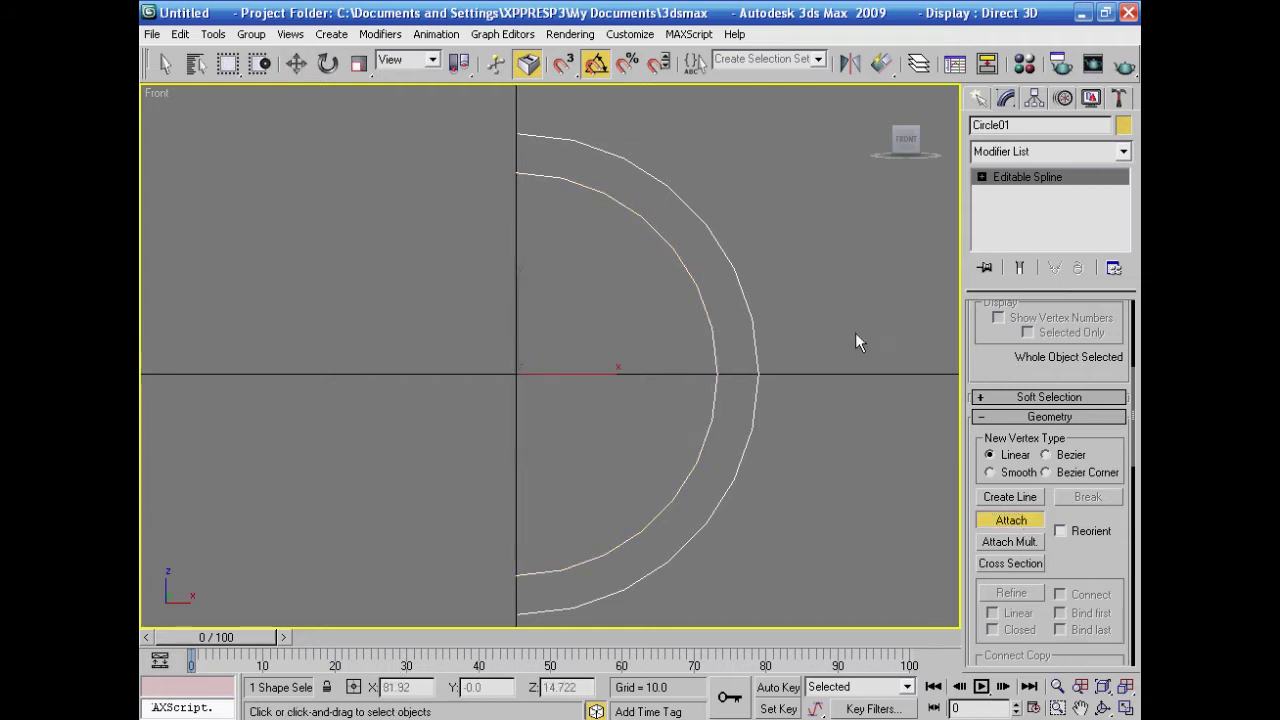
{"action": "left_click", "coordinate": [982, 177]}
{"action": "left_click", "coordinate": [1015, 193]}
Step: Connect the inner and outer arc endpoints at the top and at the bottom
{"action": "middle_click_drag", "start_coordinate": [871, 383], "coordinate": [866, 351]}
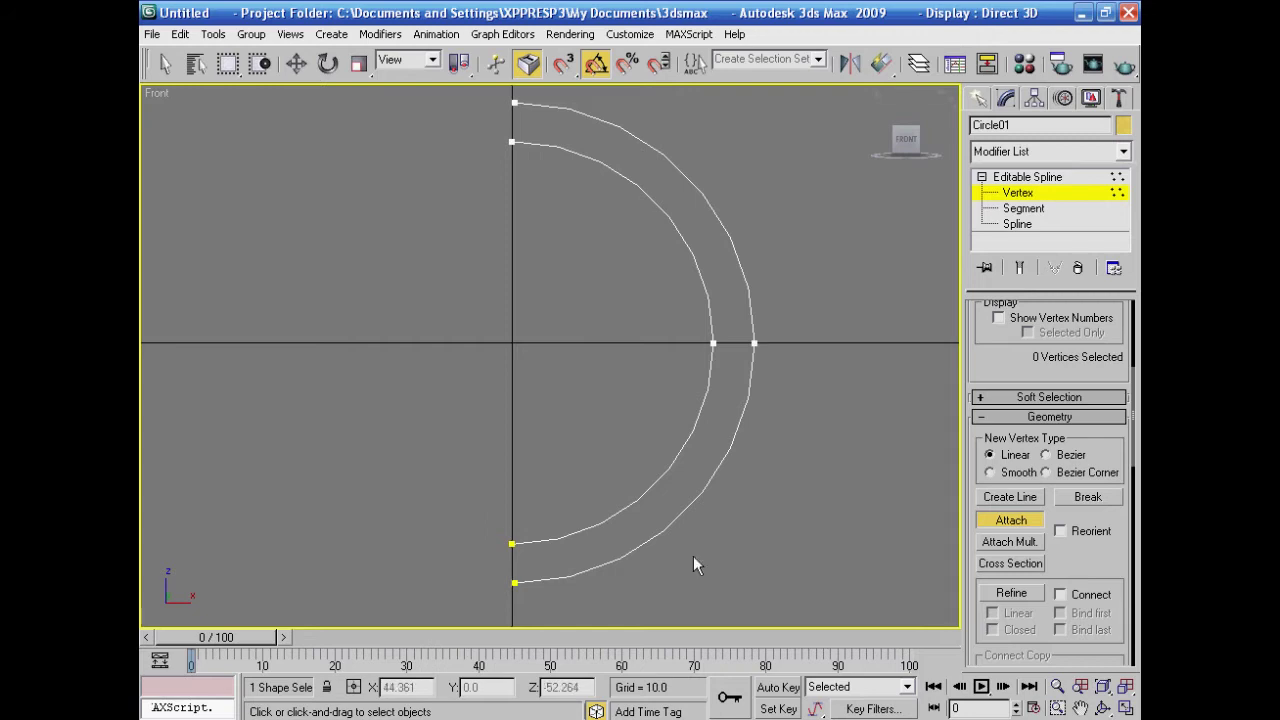
{"action": "left_click_drag", "start_coordinate": [1082, 566], "coordinate": [1088, 360]}
{"action": "left_click", "coordinate": [1020, 589]}
{"action": "left_click", "coordinate": [510, 136]}
{"action": "left_click_drag", "start_coordinate": [510, 103], "coordinate": [513, 103]}
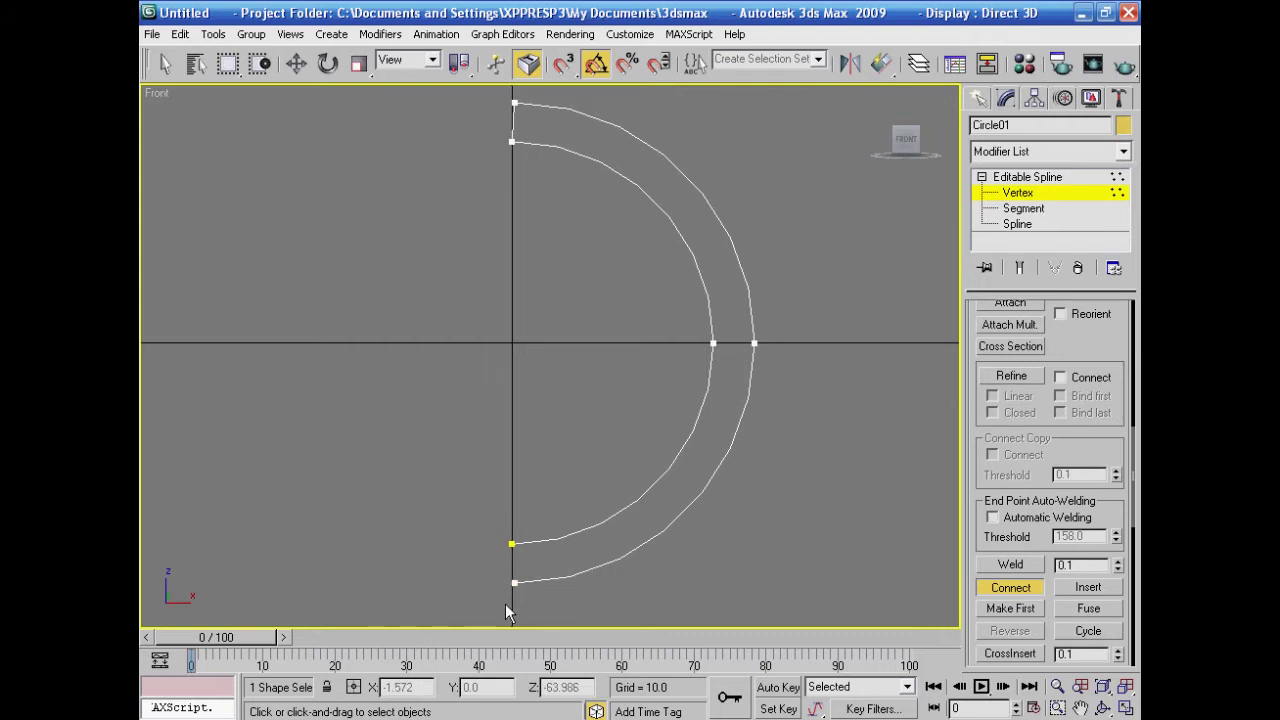
{"action": "left_click_drag", "start_coordinate": [513, 583], "coordinate": [512, 547]}
{"action": "key", "text": "w"}
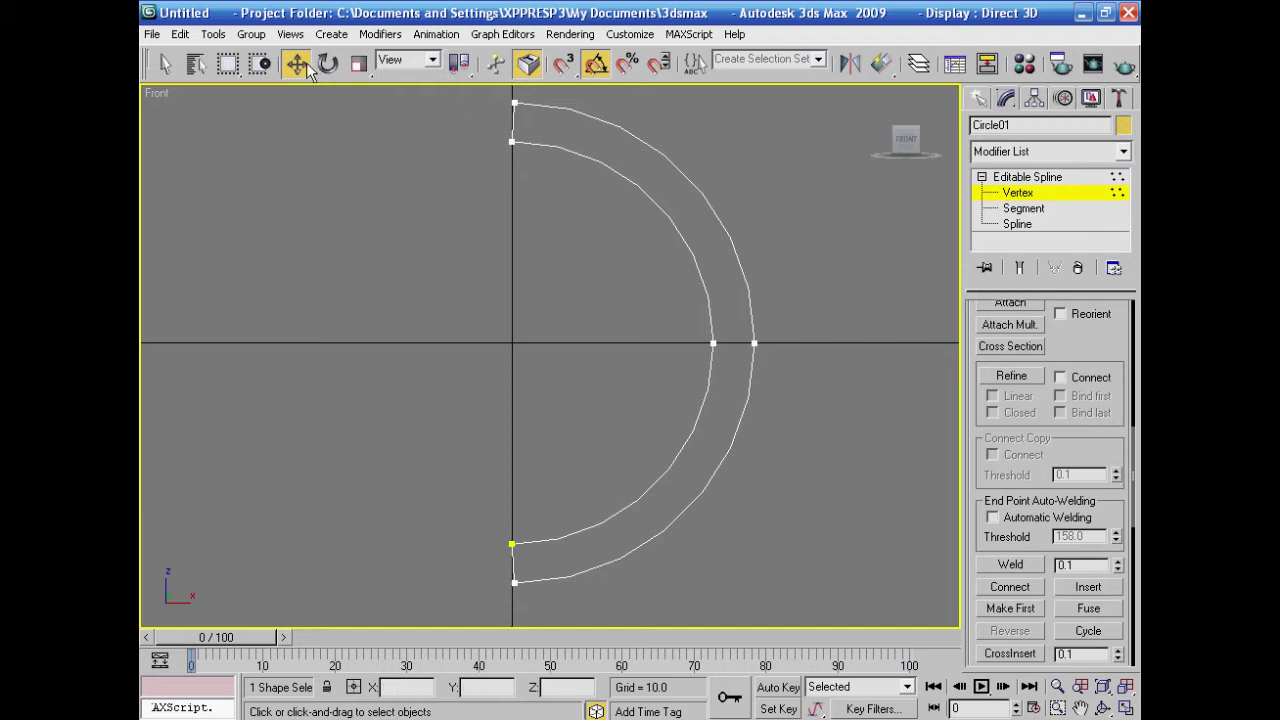
Step: Nudge the inner top and bottom end vertices so they line up with the outer ends
{"action": "left_click", "coordinate": [512, 141]}
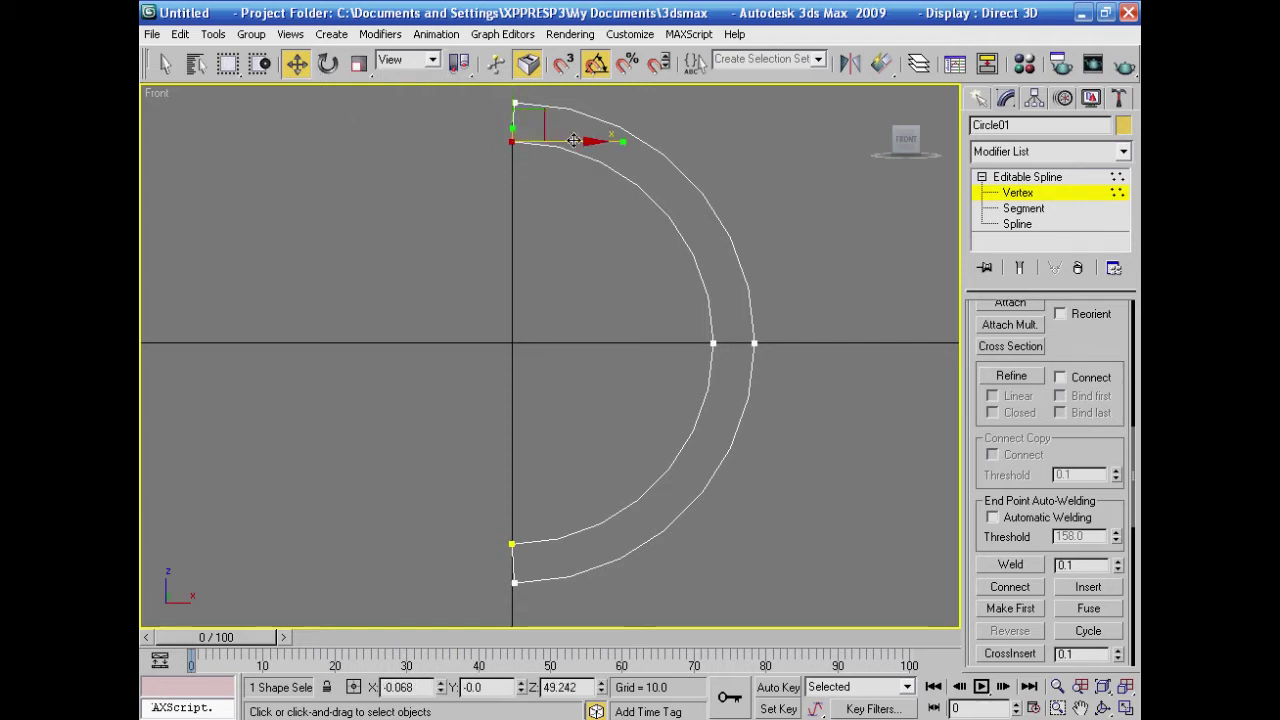
{"action": "left_click_drag", "start_coordinate": [582, 142], "coordinate": [585, 142]}
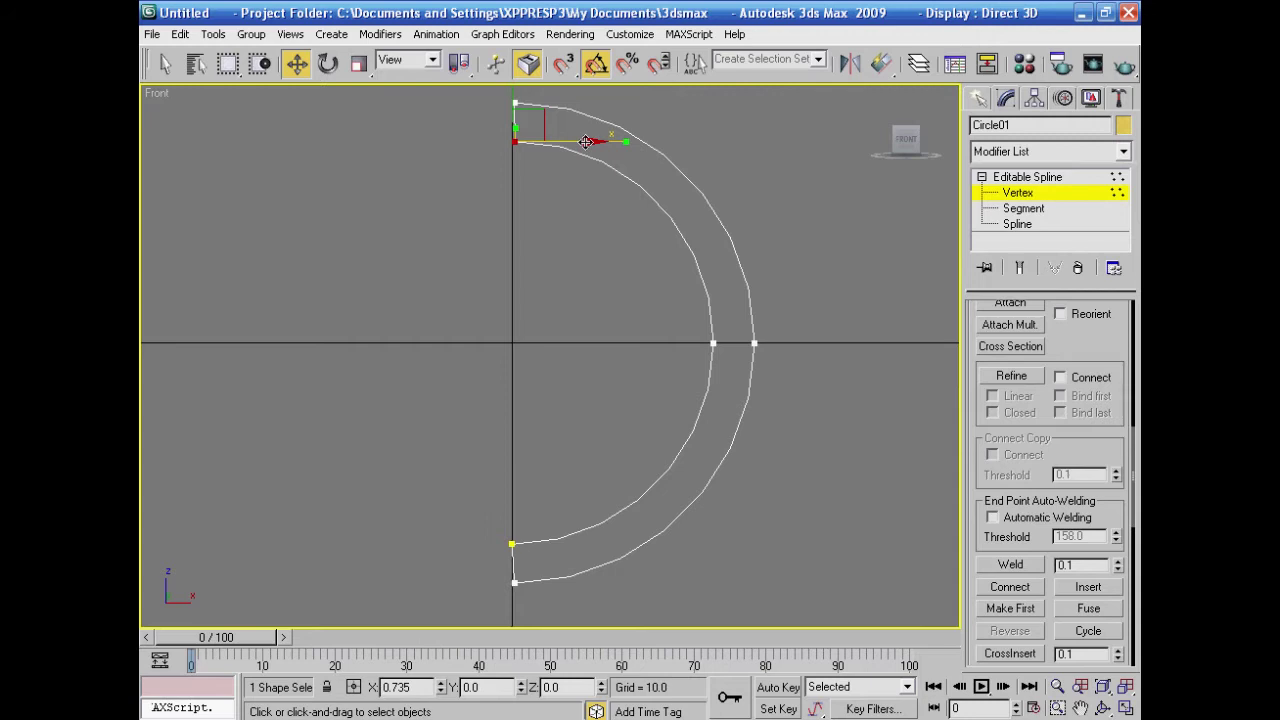
{"action": "left_click", "coordinate": [511, 544]}
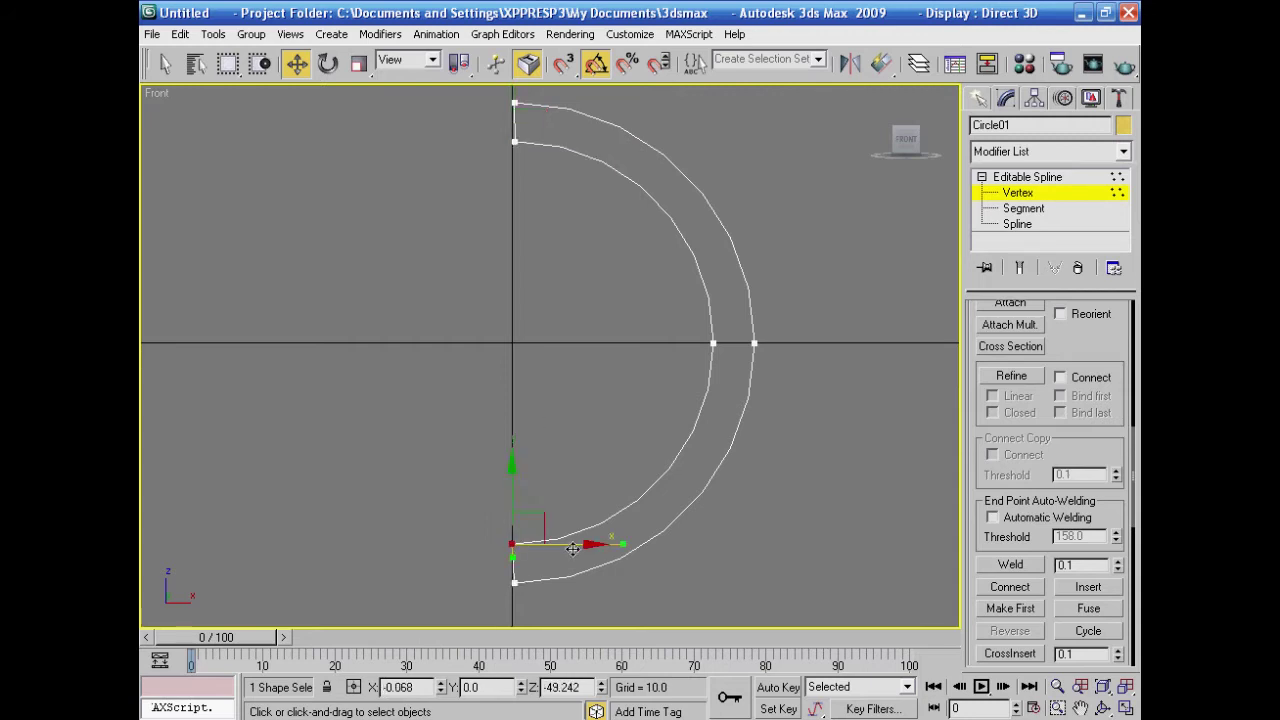
{"action": "left_click_drag", "start_coordinate": [582, 545], "coordinate": [585, 545]}
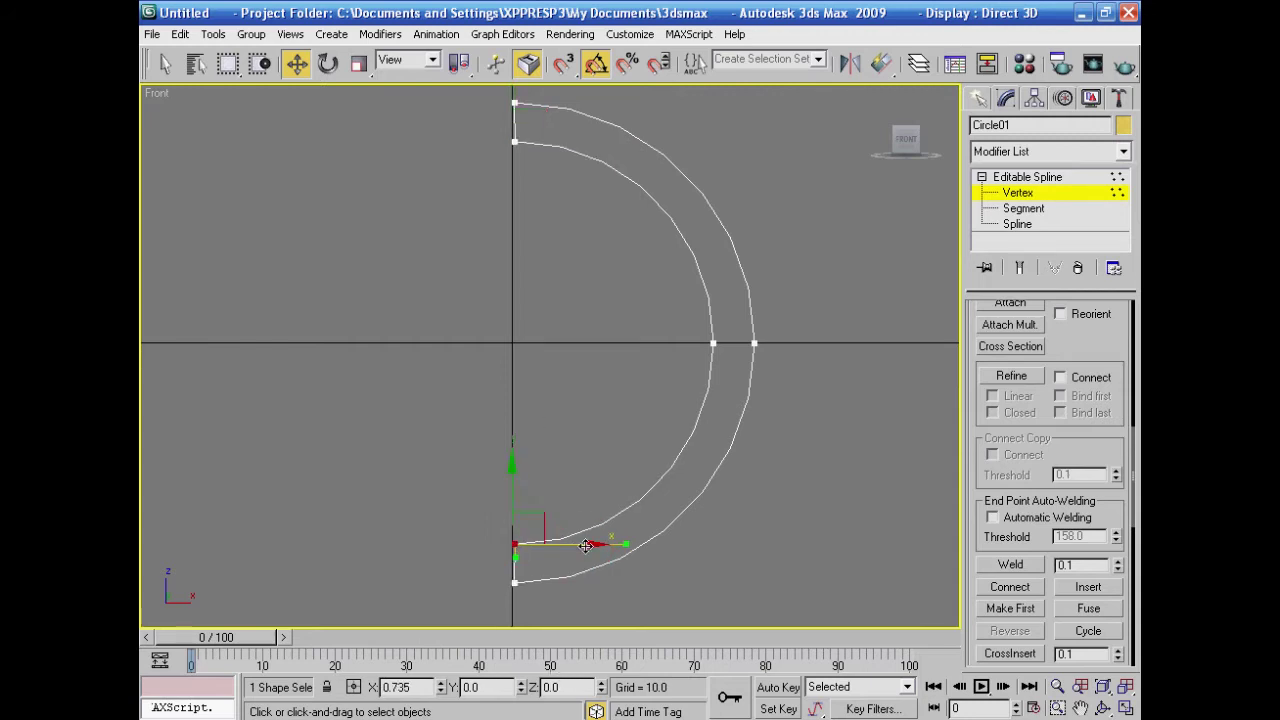
{"action": "left_click", "coordinate": [513, 142]}
{"action": "scroll", "coordinate": [548, 217], "scroll_direction": "up", "scroll_amount": 6}
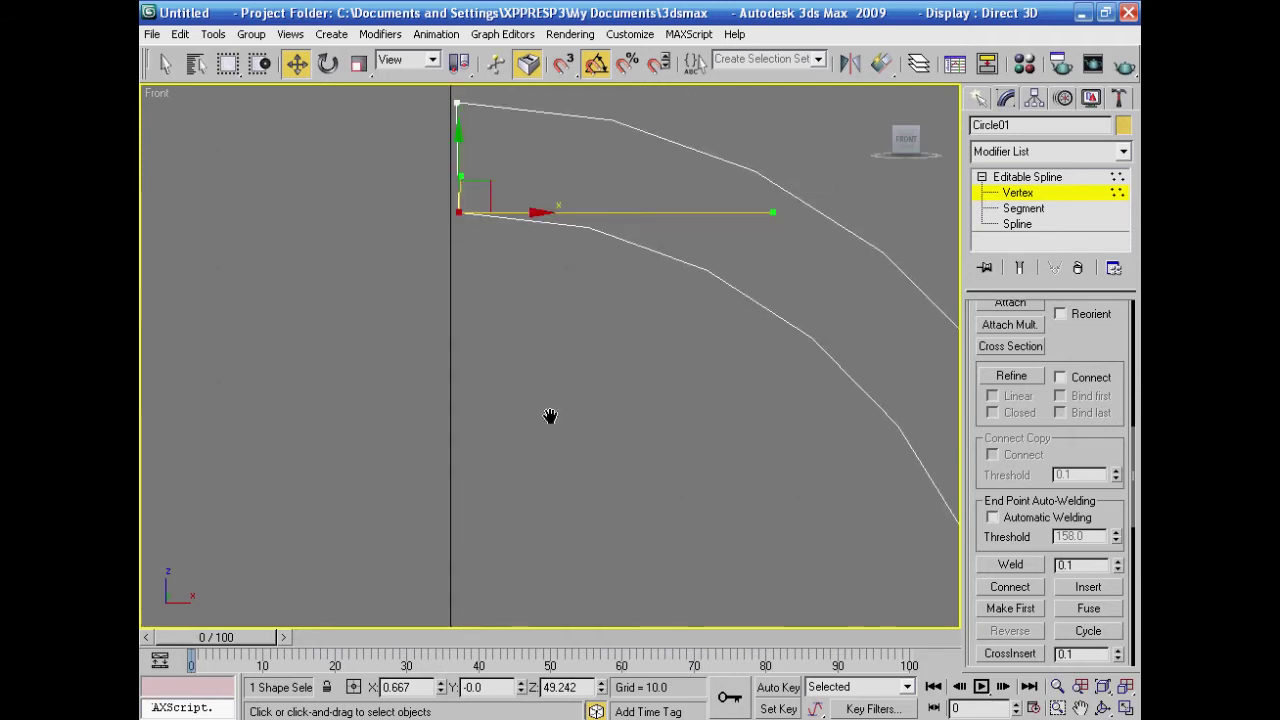
{"action": "left_click_drag", "start_coordinate": [559, 347], "coordinate": [555, 347]}
{"action": "left_click", "coordinate": [477, 401]}
{"action": "scroll", "coordinate": [501, 404], "scroll_direction": "down", "scroll_amount": 3}
{"action": "middle_click_drag", "start_coordinate": [501, 404], "coordinate": [507, 318]}
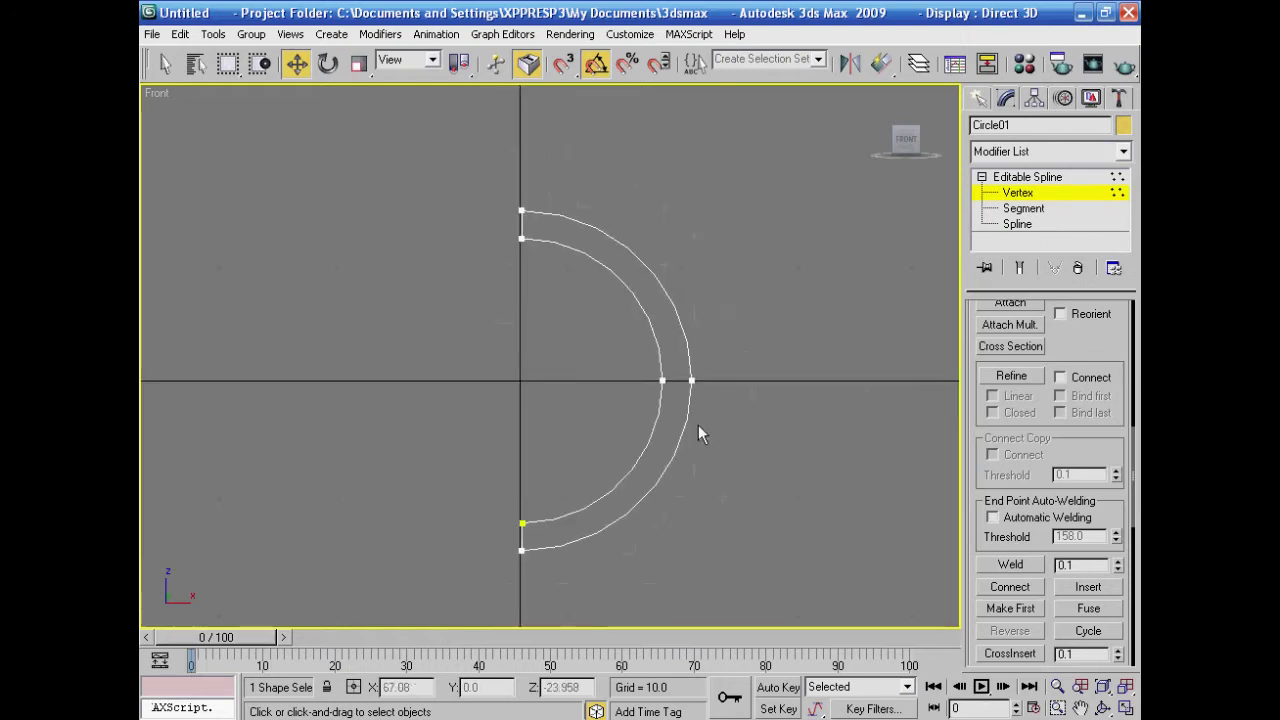
{"action": "left_click", "coordinate": [1126, 708]}
{"action": "middle_click_drag", "start_coordinate": [907, 557], "coordinate": [785, 540], "text": "alt"}
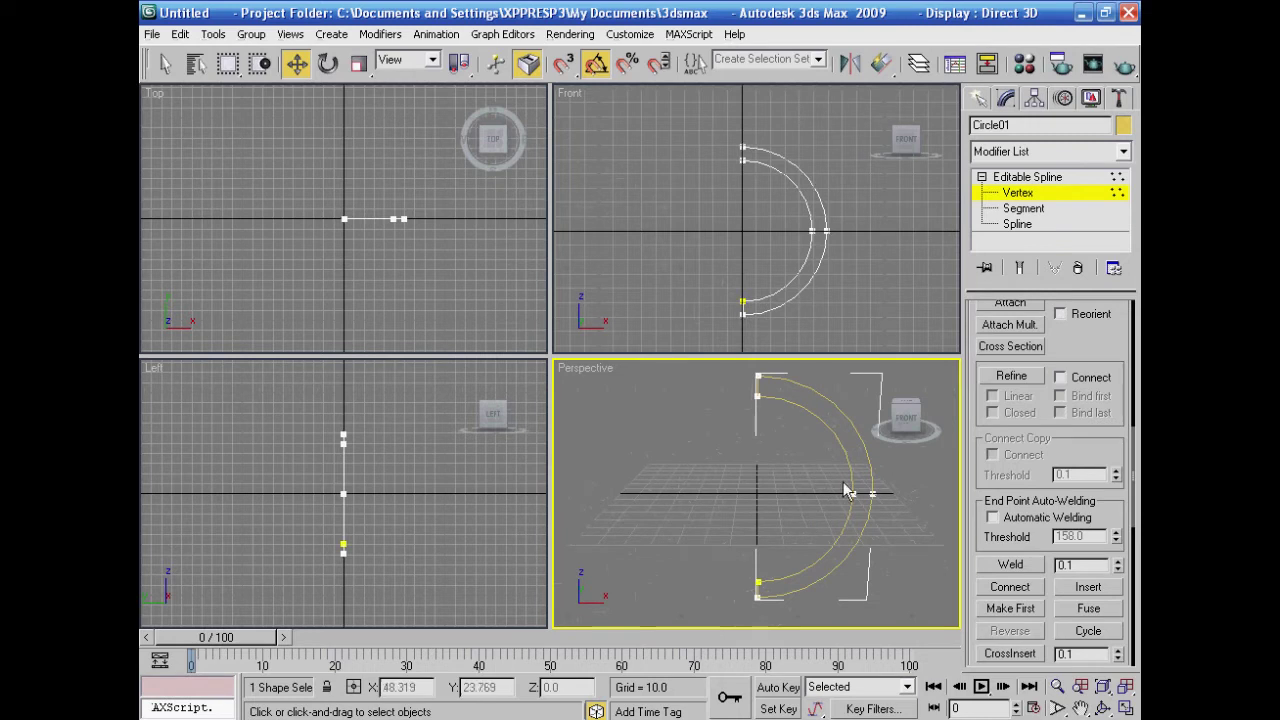
Step: Add an Extrude modifier to Circle01 with an Amount of 5.0
{"action": "left_click", "coordinate": [982, 177]}
{"action": "left_click", "coordinate": [1123, 151]}
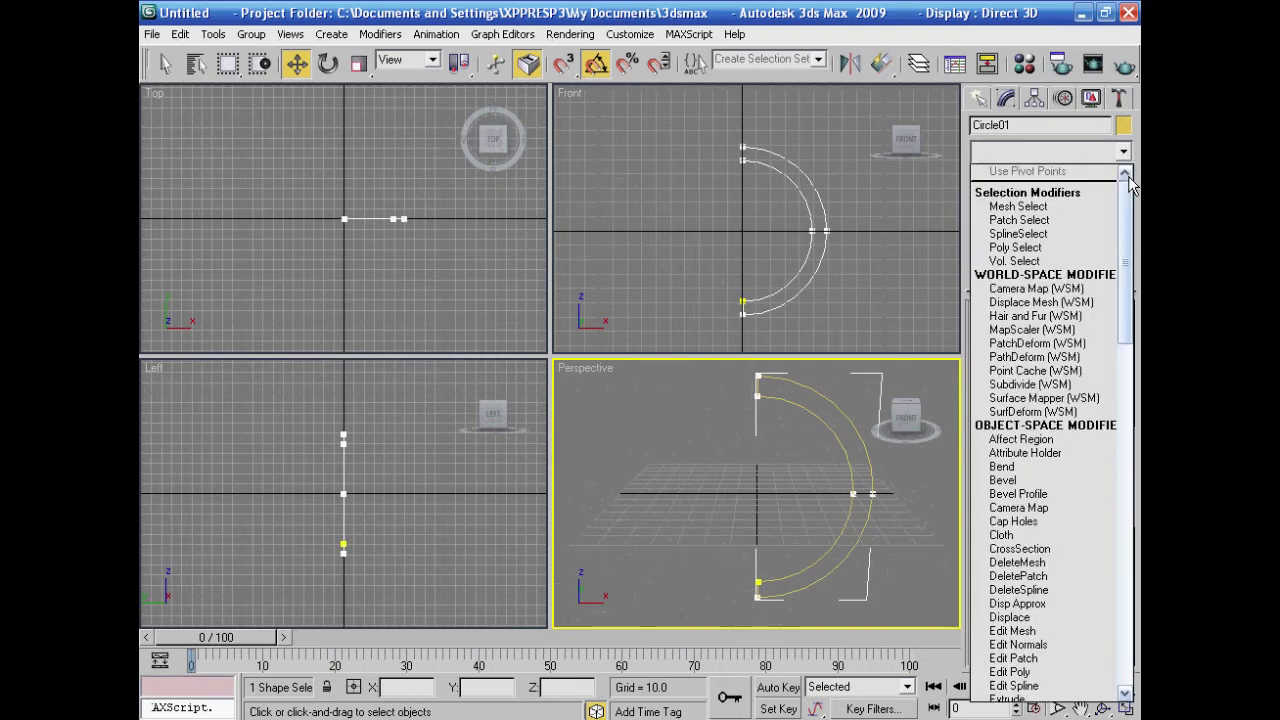
{"action": "left_click_drag", "start_coordinate": [1126, 178], "coordinate": [1128, 306]}
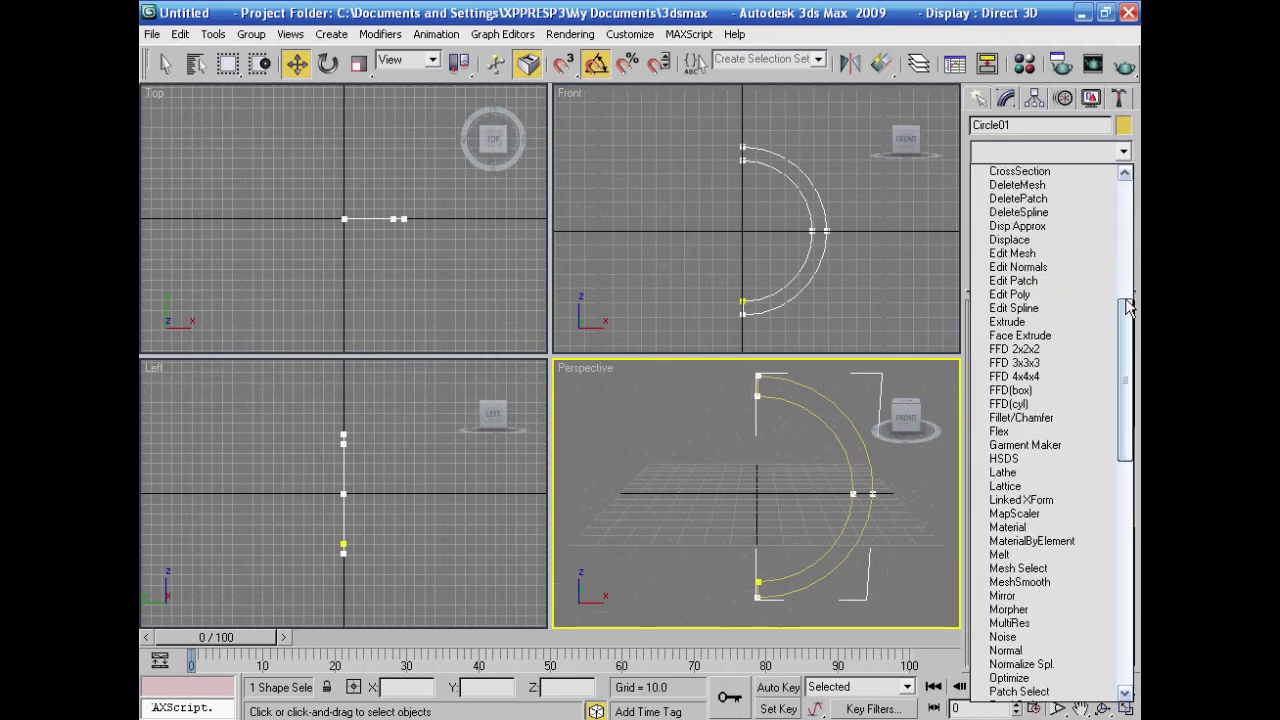
{"action": "left_click", "coordinate": [1056, 322]}
{"action": "middle_click_drag", "start_coordinate": [921, 517], "coordinate": [990, 443], "text": "alt"}
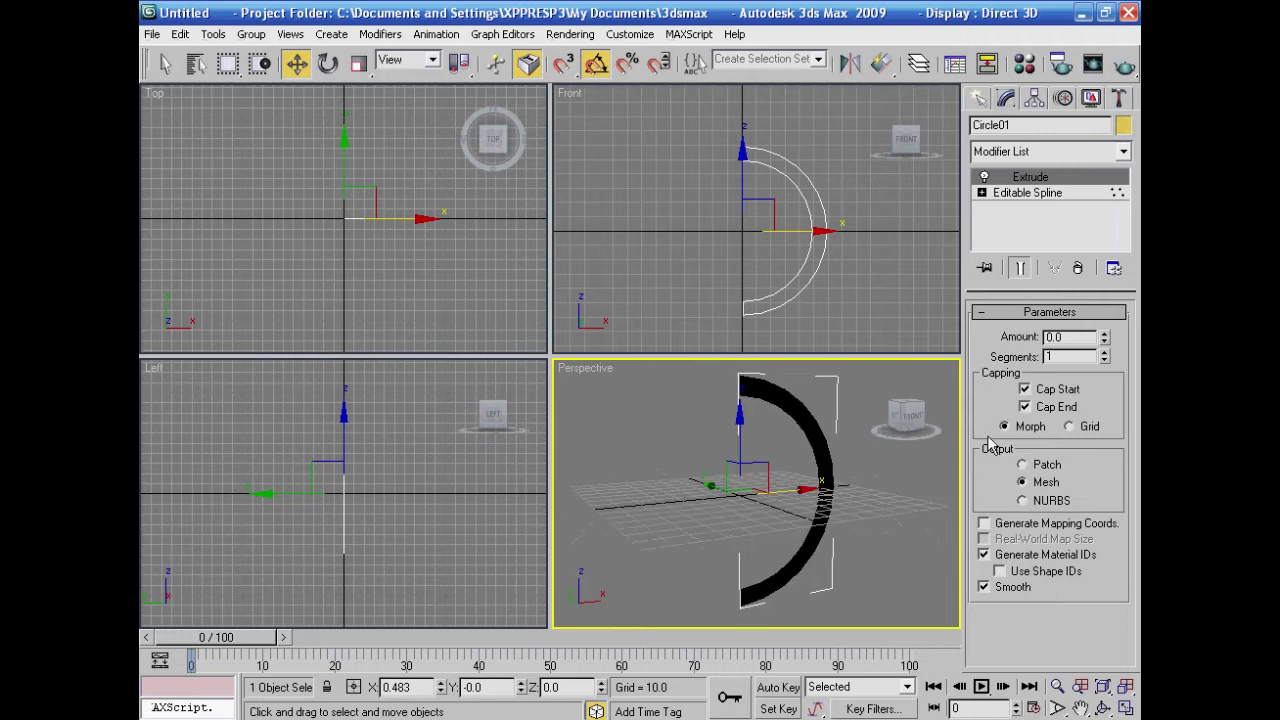
{"action": "mouse_move", "coordinate": [1105, 340]}
{"action": "left_mouse_down"}
{"action": "mouse_move", "coordinate": [1105, 197]}
{"action": "mouse_move", "coordinate": [1104, 321]}
{"action": "left_mouse_up"}
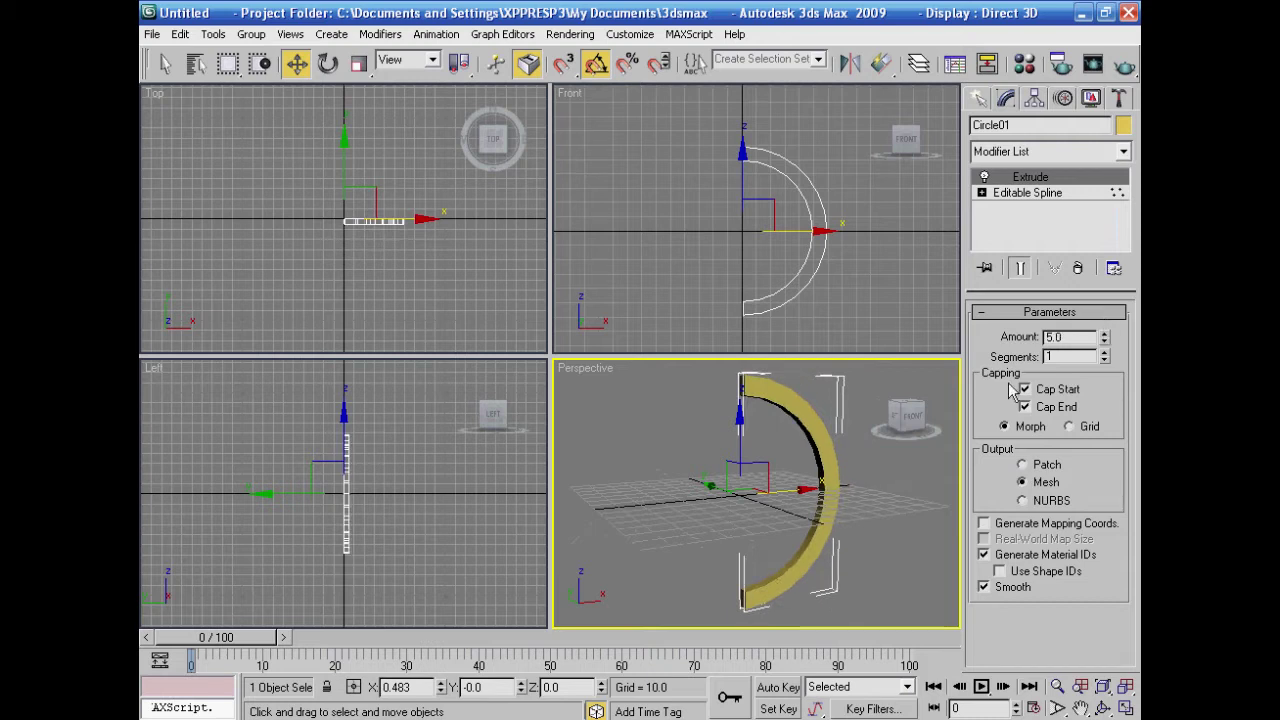
{"action": "middle_click_drag", "start_coordinate": [889, 530], "coordinate": [837, 523], "text": "alt"}
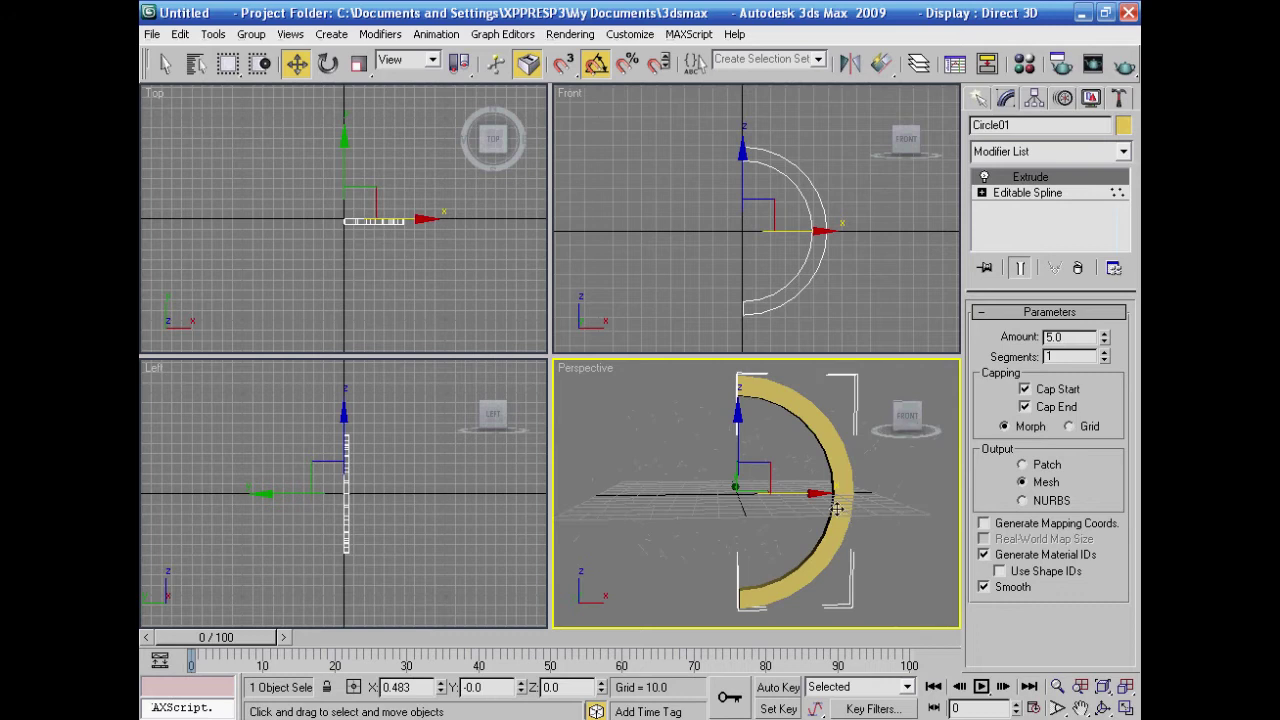
{"action": "left_click", "coordinate": [892, 289]}
{"action": "middle_click_drag", "start_coordinate": [894, 286], "coordinate": [775, 138]}
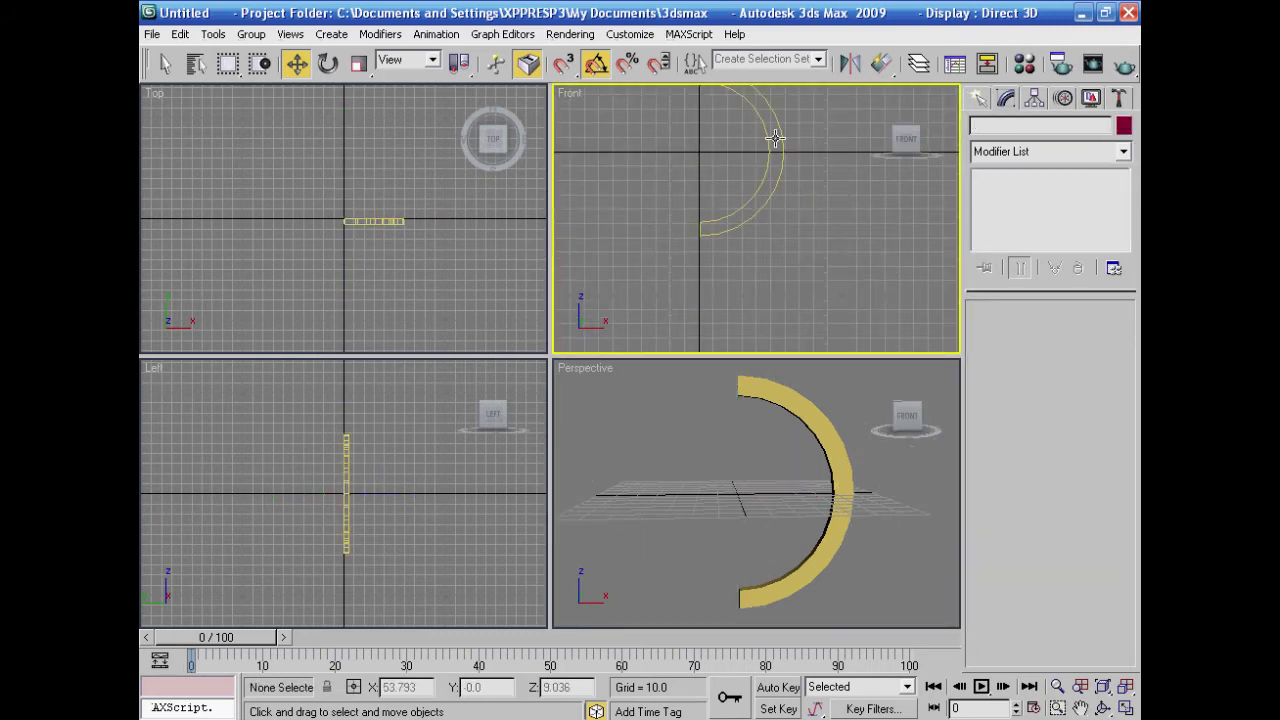
Step: Draw Line01 from the arc's outer middle, a short run right, then straight down
{"action": "left_click", "coordinate": [980, 98]}
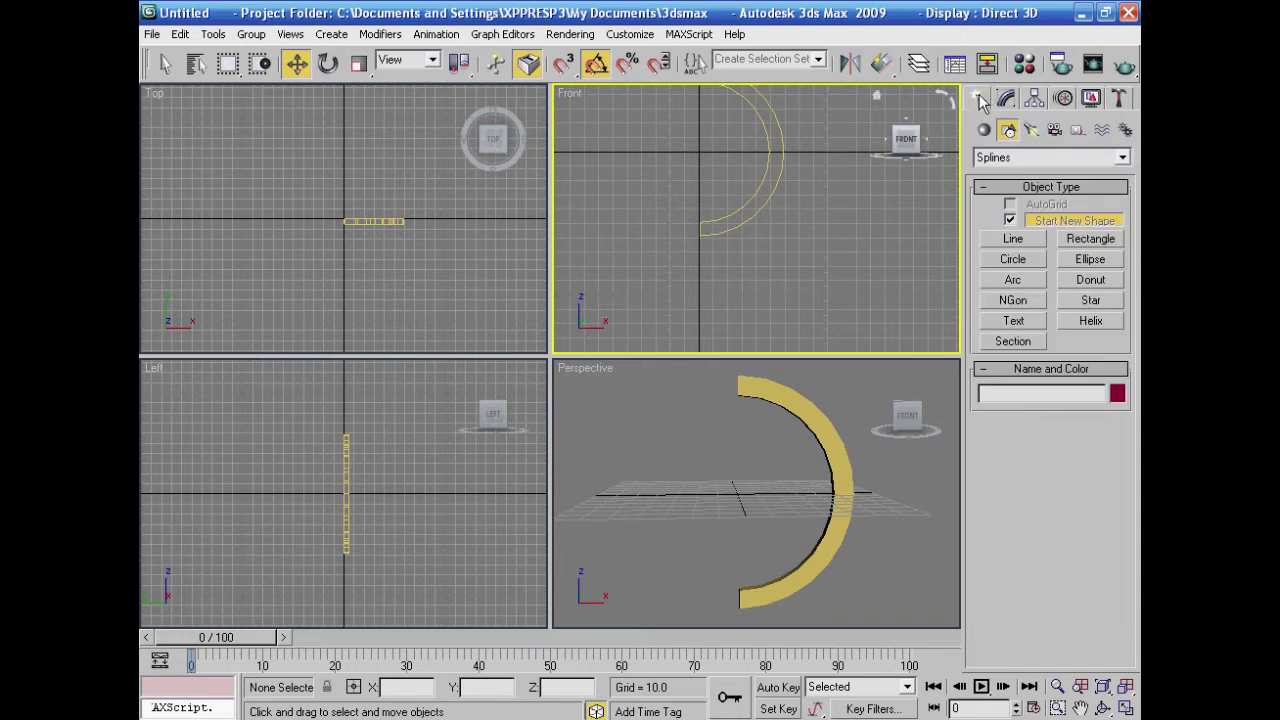
{"action": "left_click", "coordinate": [1013, 243]}
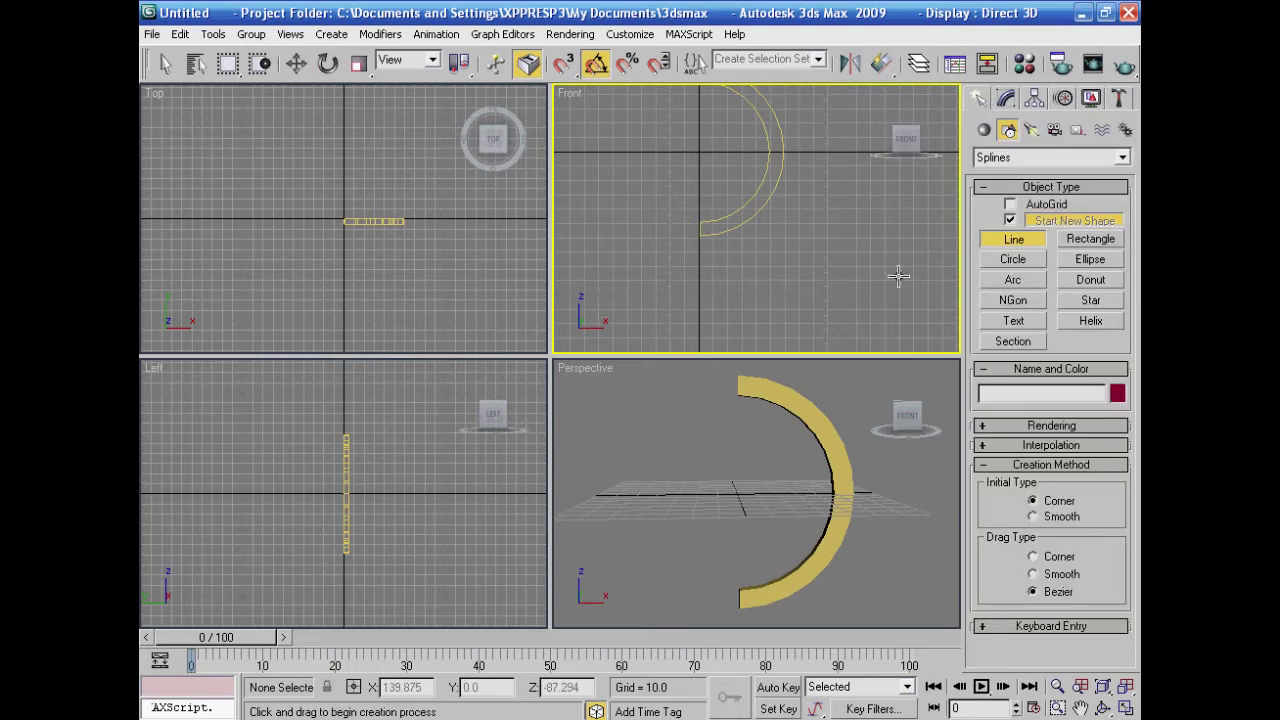
{"action": "left_click", "coordinate": [1127, 707]}
{"action": "scroll", "coordinate": [811, 528], "scroll_direction": "up", "scroll_amount": 2}
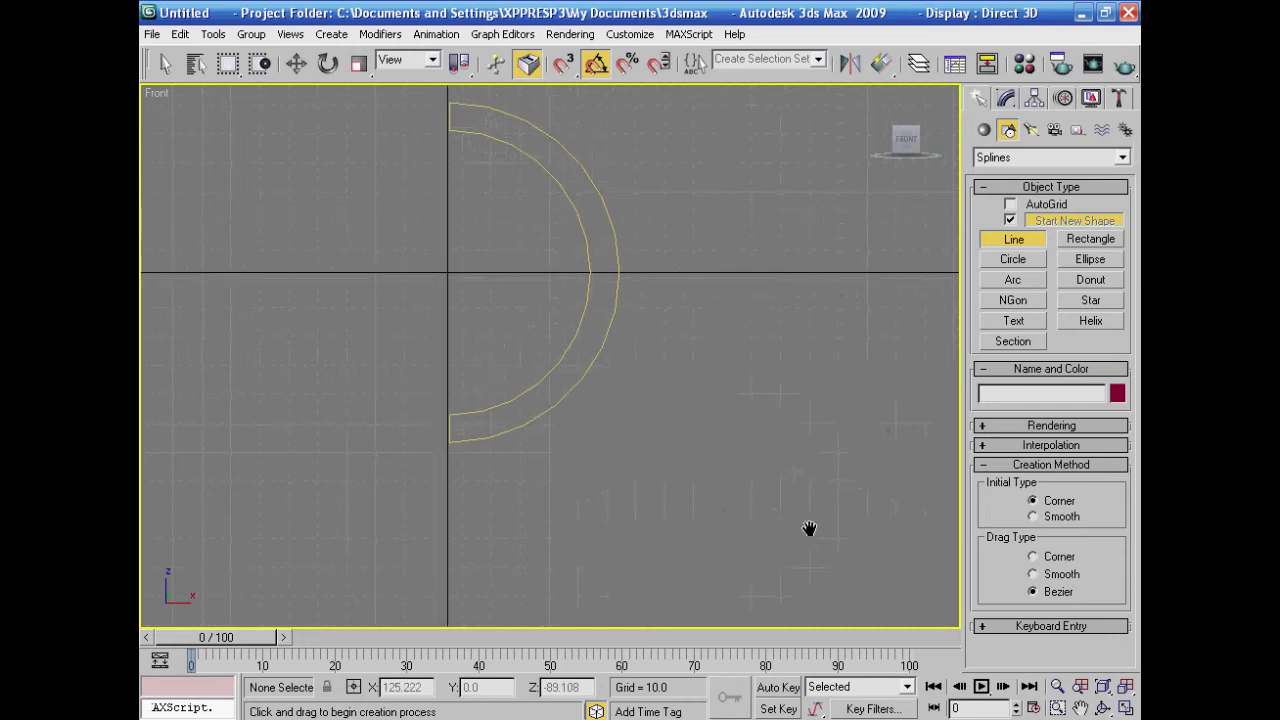
{"action": "left_click", "coordinate": [585, 260]}
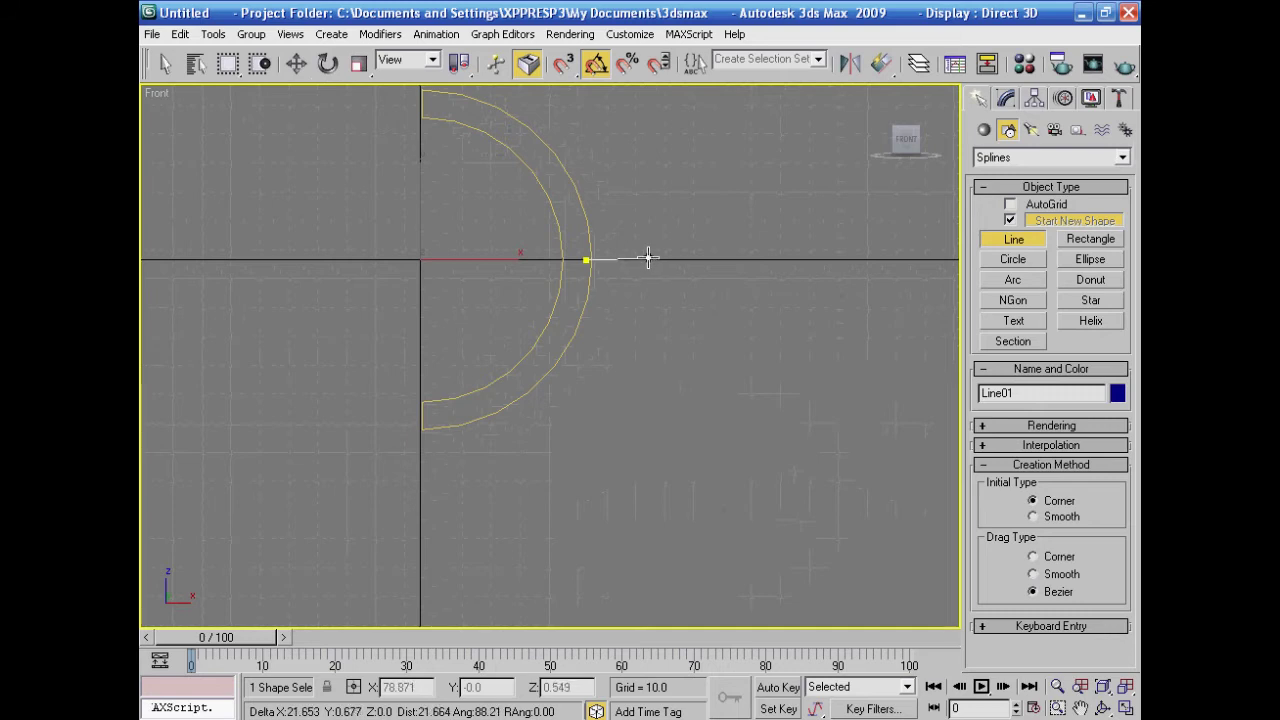
{"action": "scroll", "coordinate": [648, 258], "scroll_direction": "down", "scroll_amount": 3}
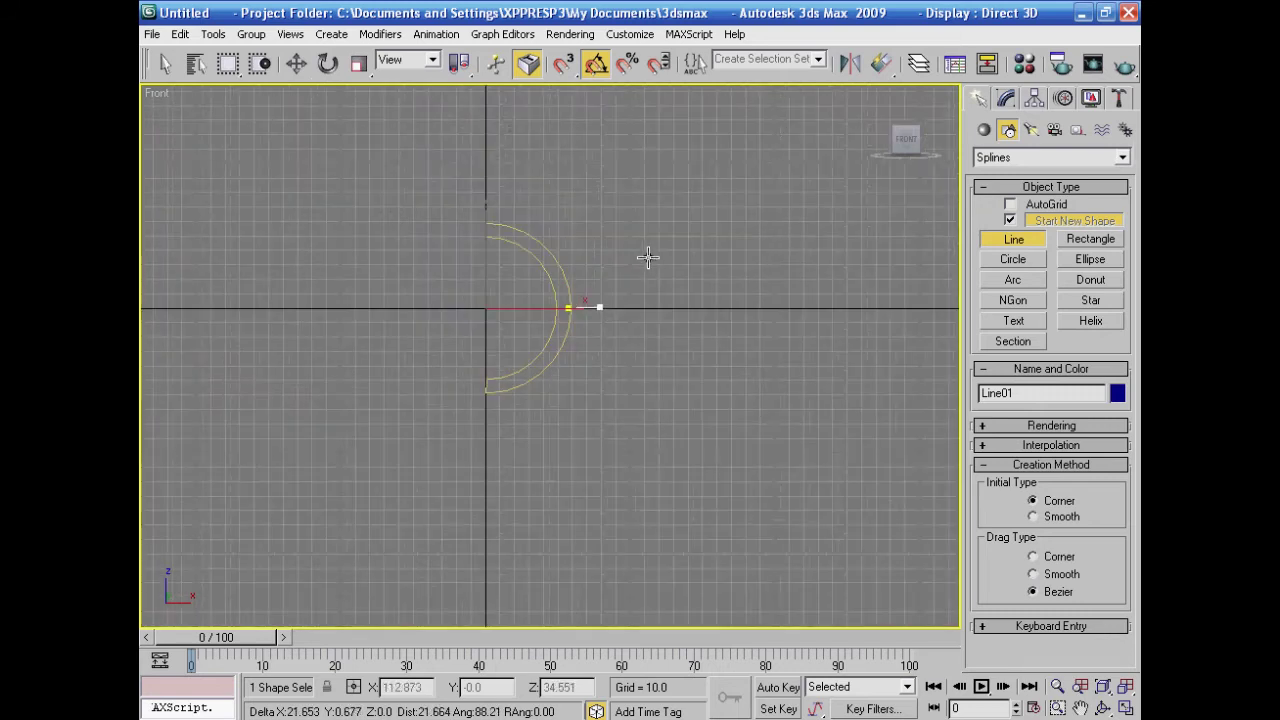
{"action": "left_click", "coordinate": [603, 308]}
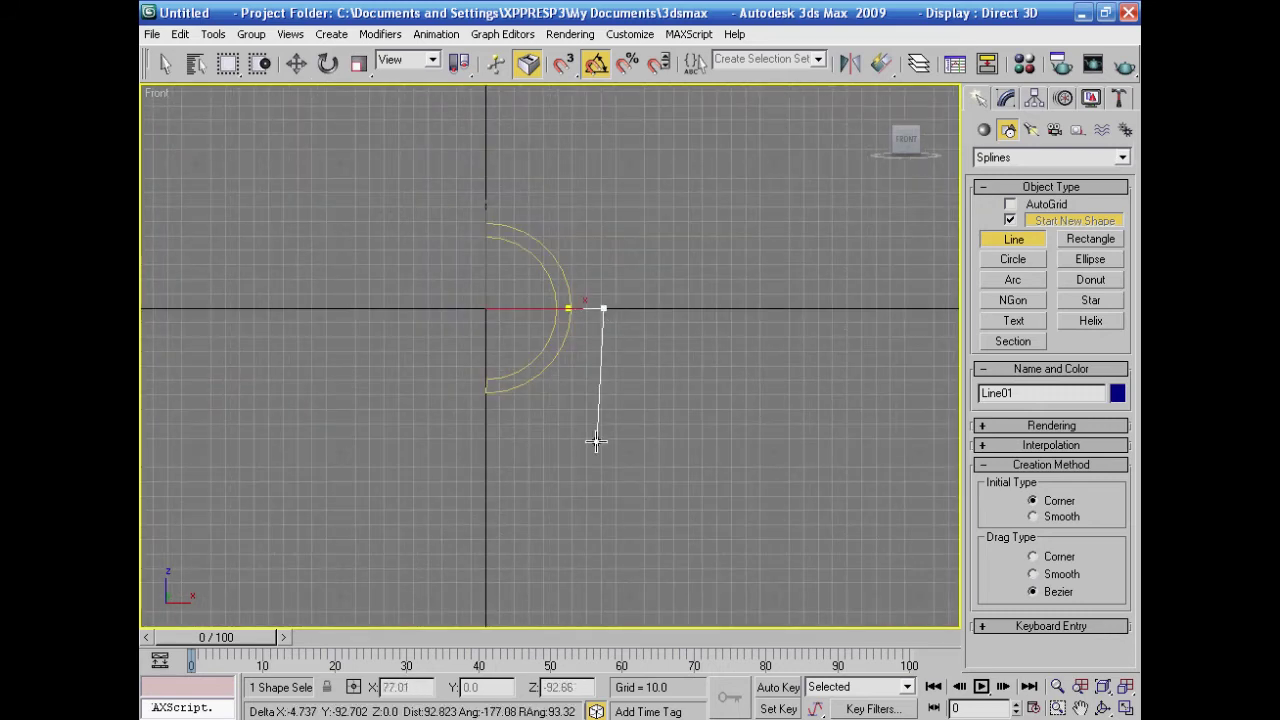
{"action": "left_click", "coordinate": [603, 599]}
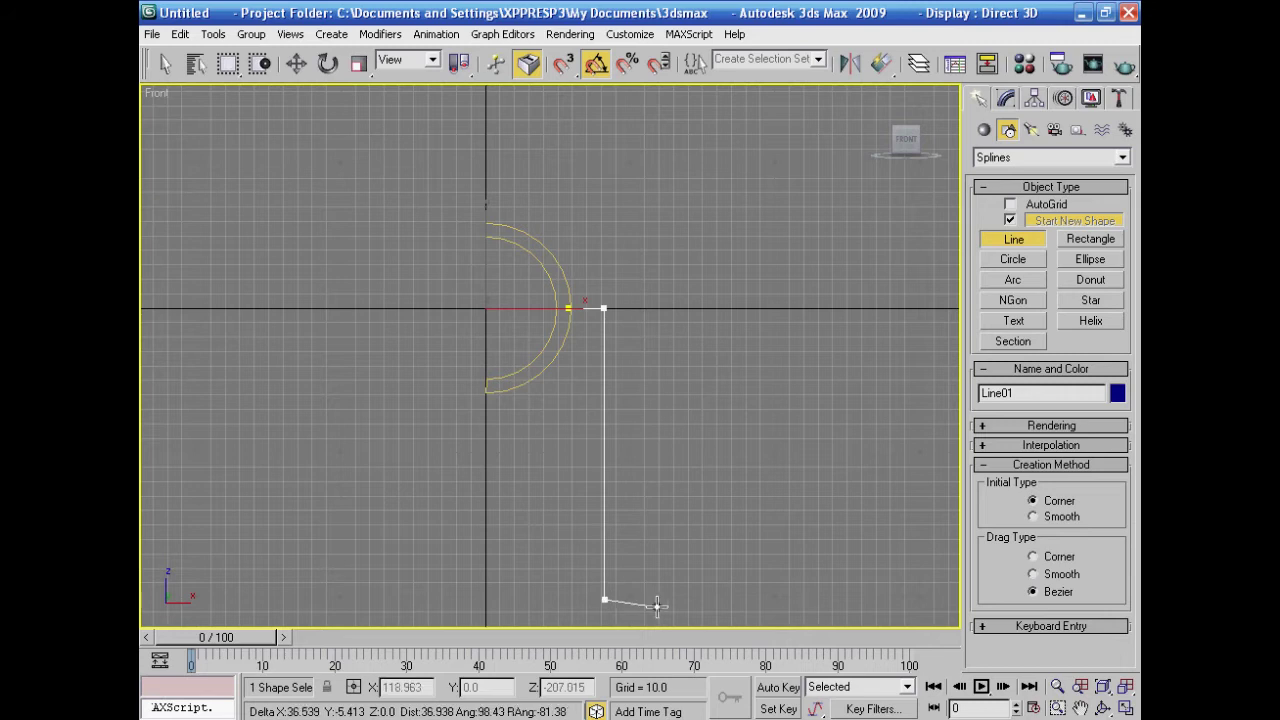
{"action": "right_click", "coordinate": [656, 604]}
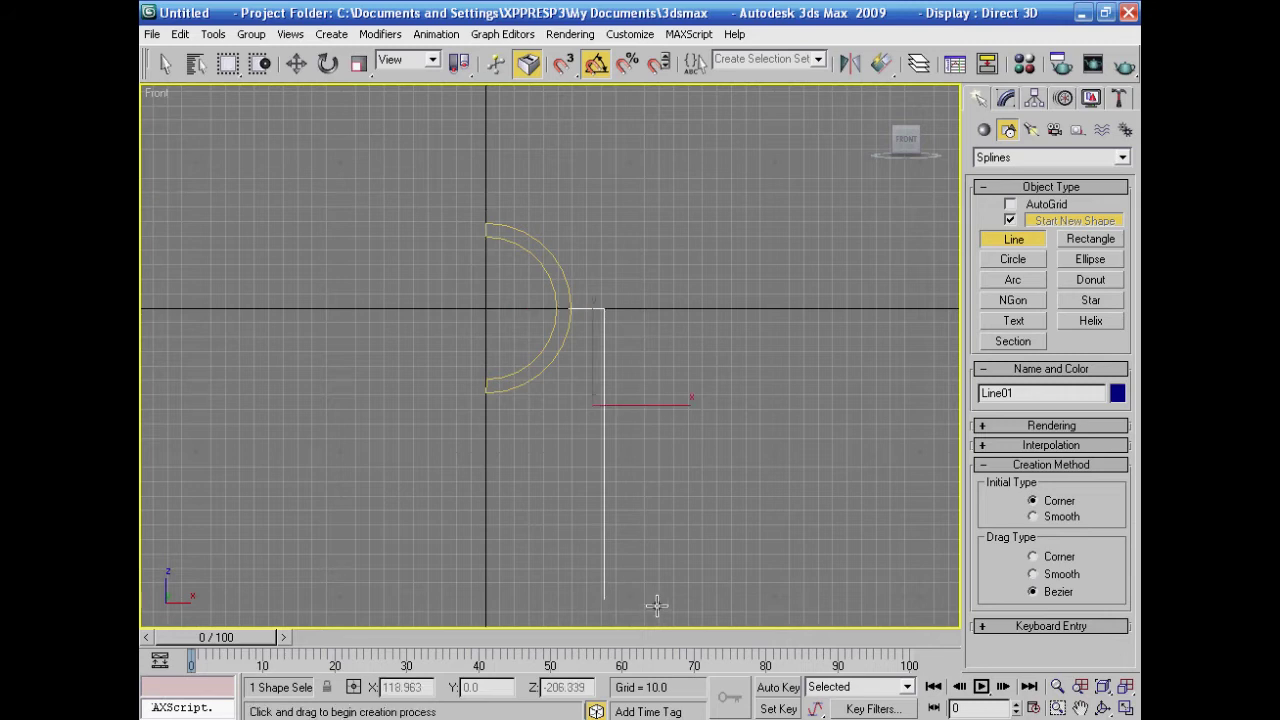
{"action": "middle_click_drag", "start_coordinate": [671, 586], "coordinate": [704, 520]}
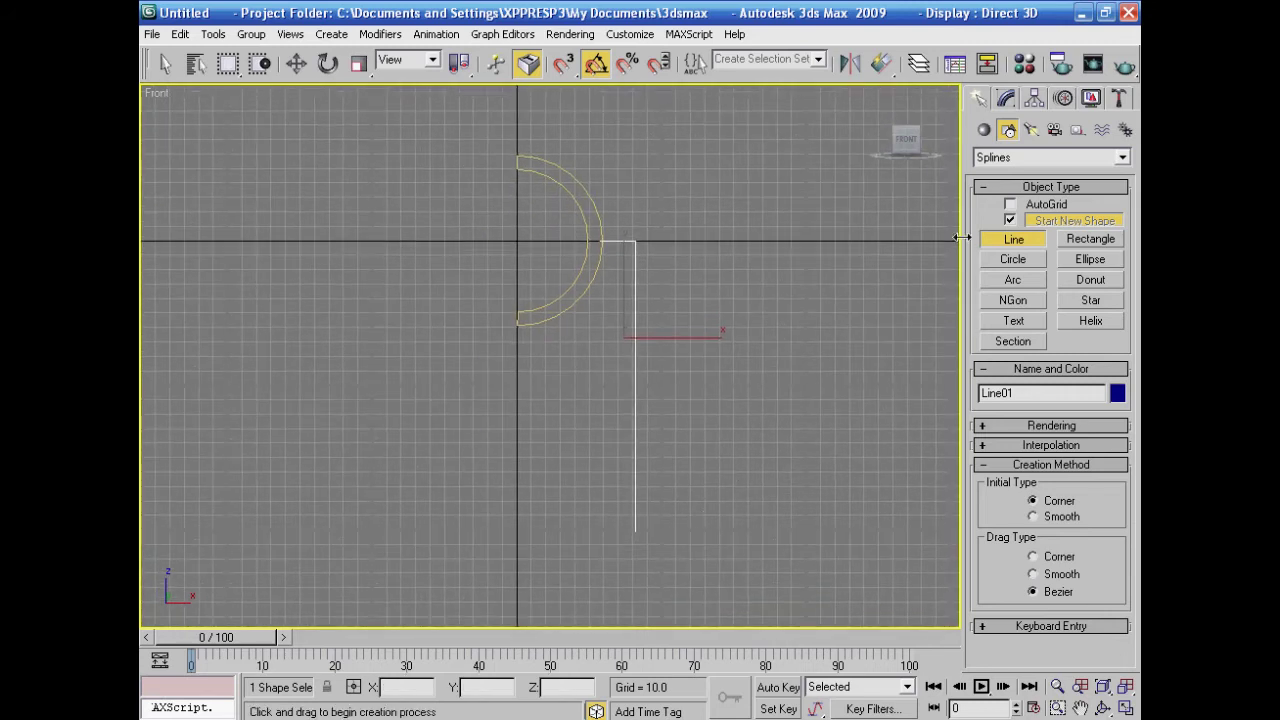
Step: Fillet Line01's right-angle corner vertex into a smooth curve
{"action": "key", "text": "w"}
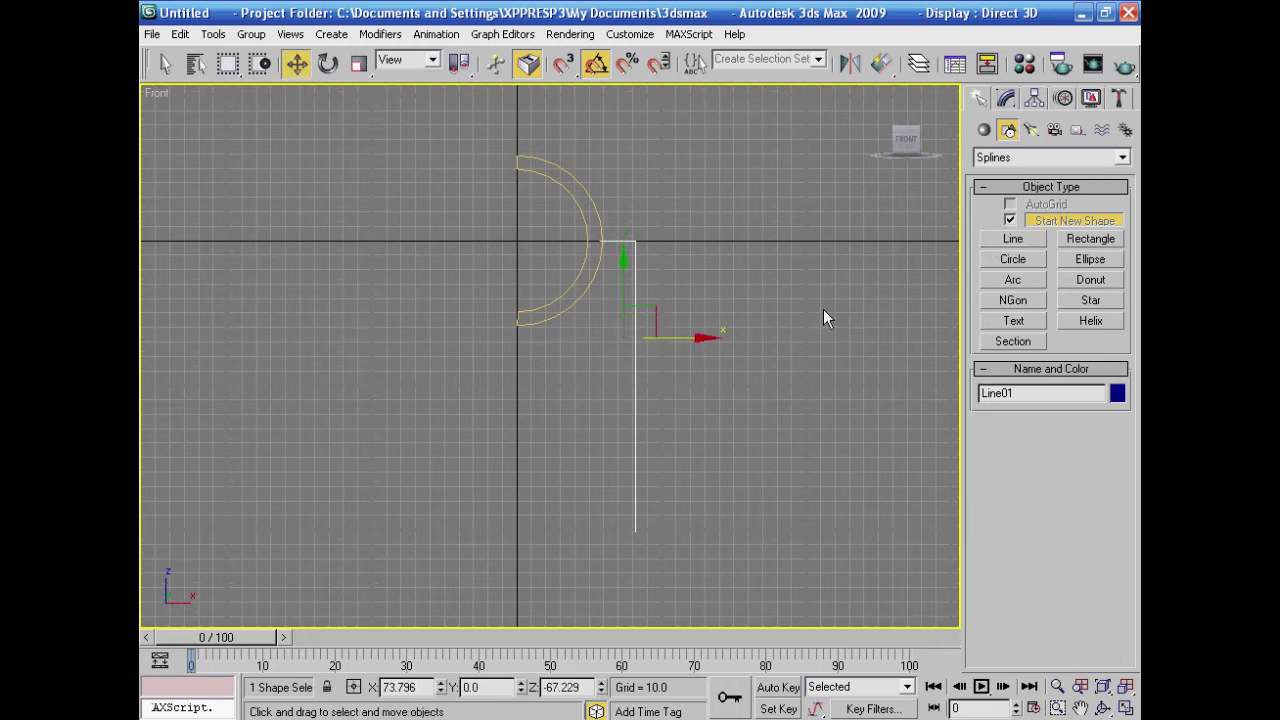
{"action": "left_click", "coordinate": [1006, 99]}
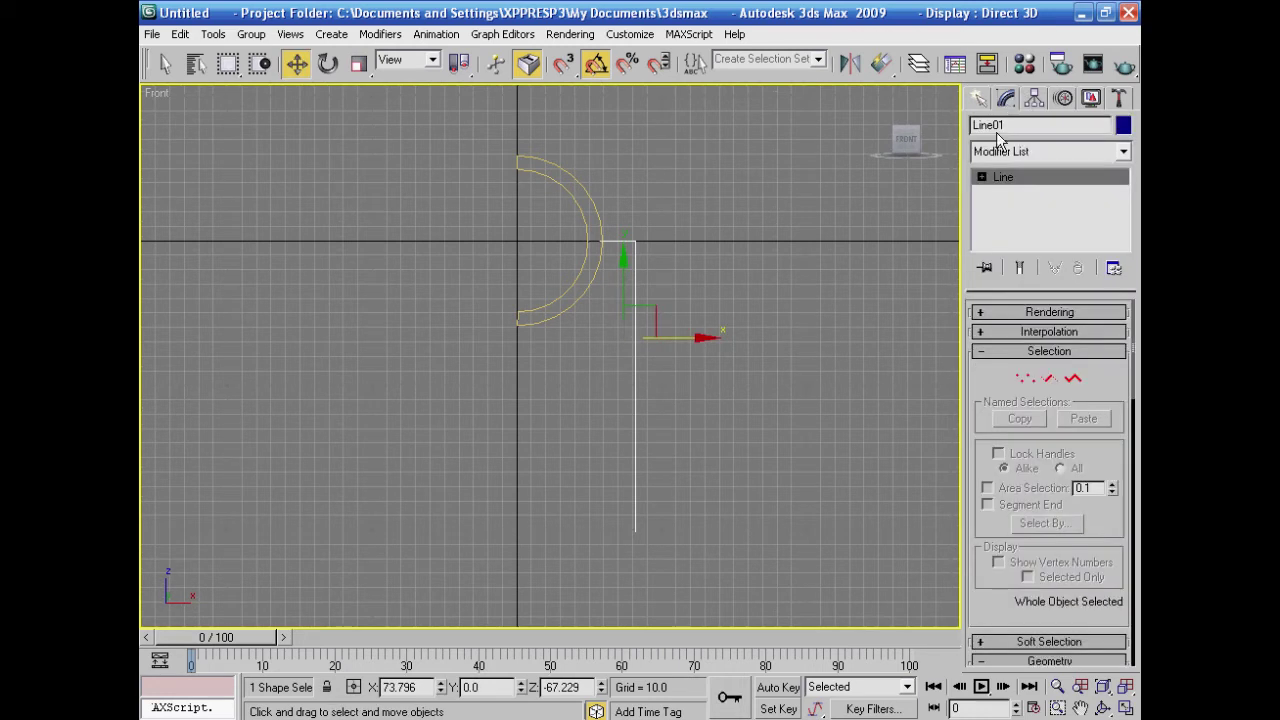
{"action": "left_click", "coordinate": [1025, 380]}
{"action": "left_click", "coordinate": [636, 240]}
{"action": "scroll", "coordinate": [1112, 448], "scroll_direction": "down", "scroll_amount": 5}
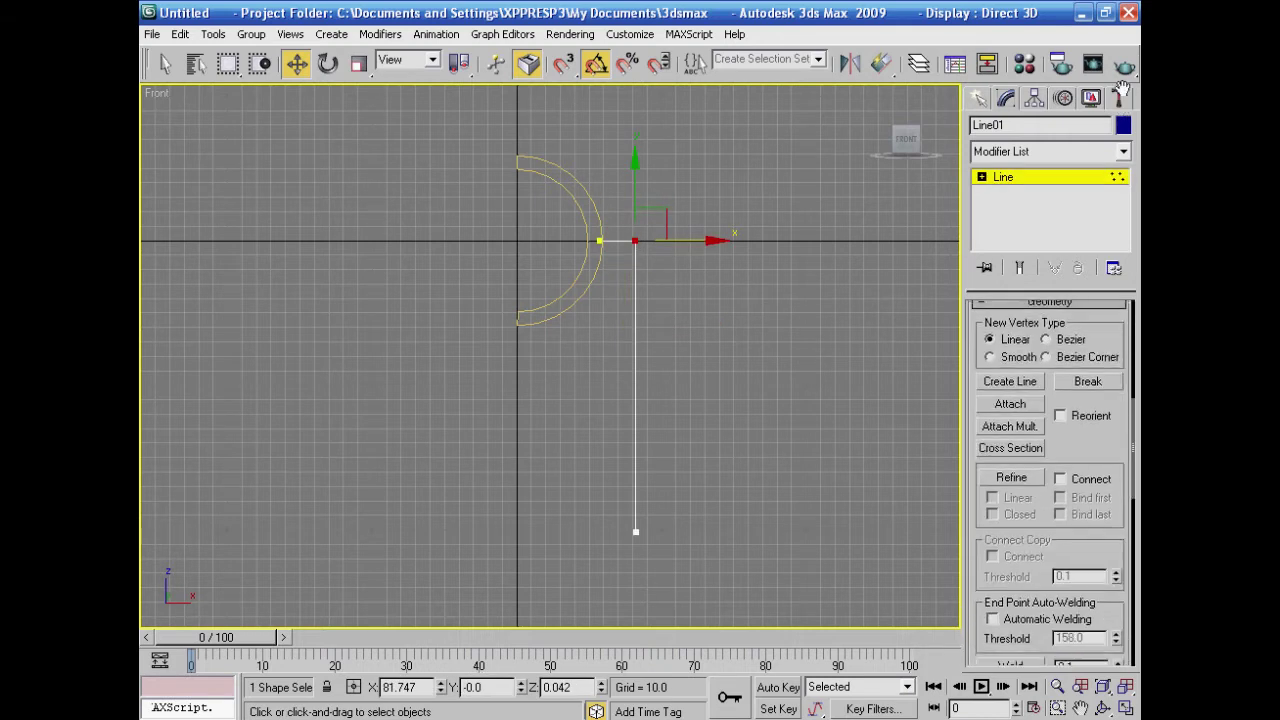
{"action": "left_click_drag", "start_coordinate": [1105, 453], "coordinate": [1130, 190]}
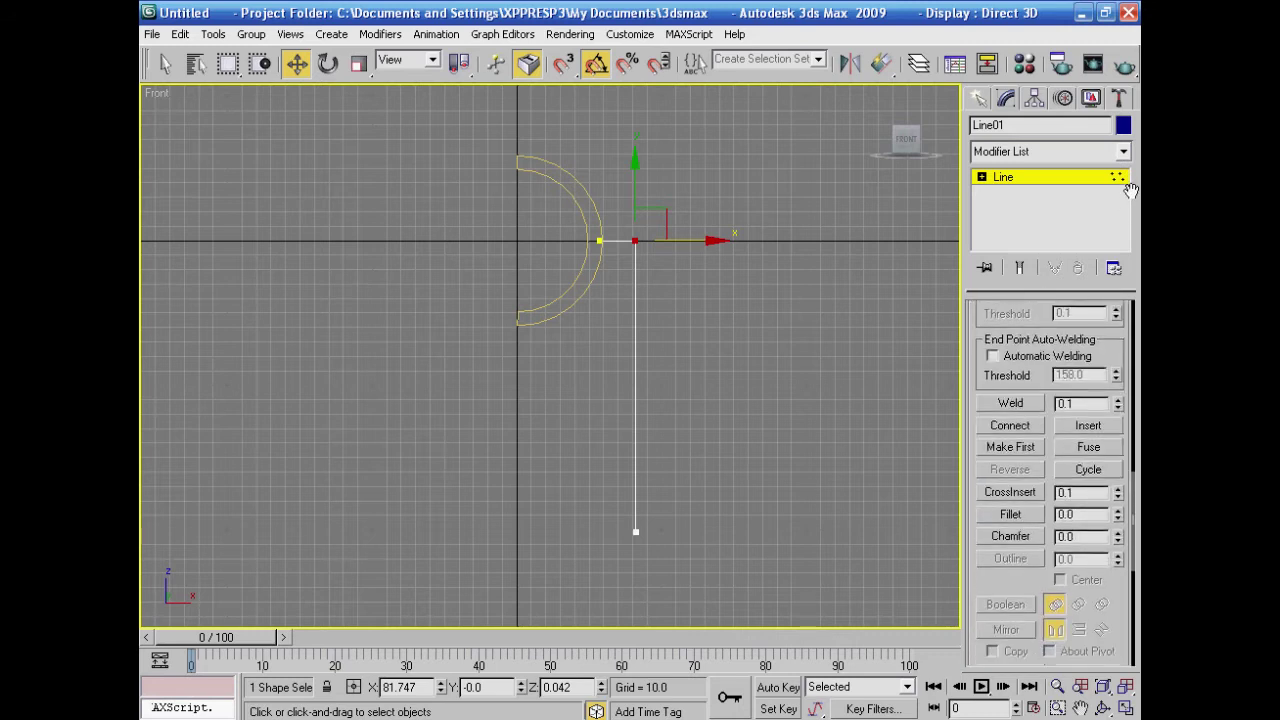
{"action": "left_click", "coordinate": [997, 516]}
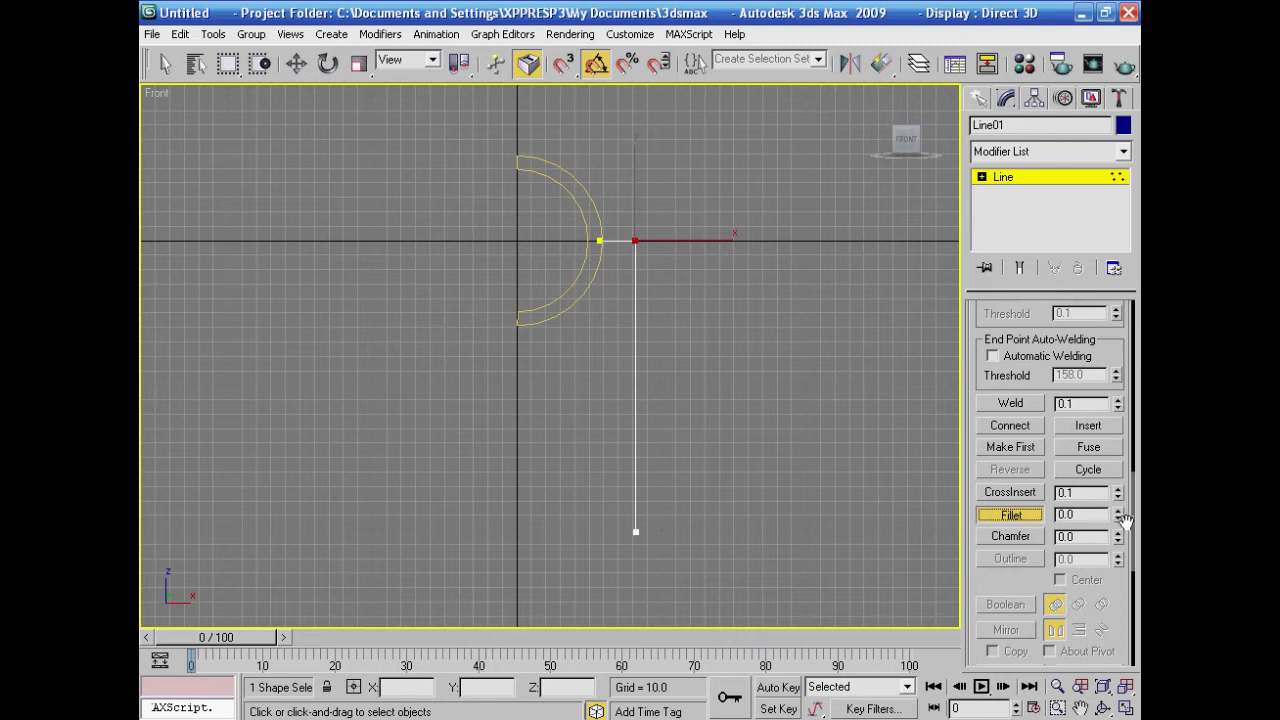
{"action": "left_click_drag", "start_coordinate": [1120, 520], "coordinate": [1119, 498]}
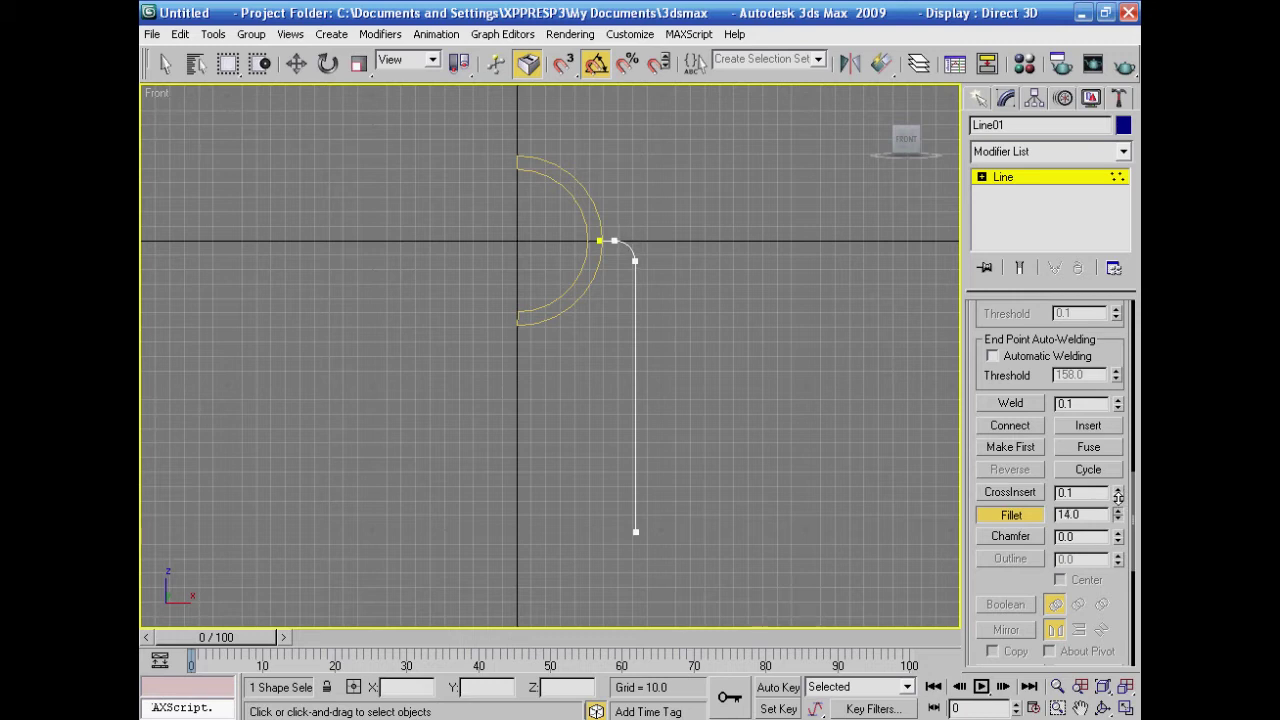
{"action": "left_click_drag", "start_coordinate": [1119, 497], "coordinate": [1119, 497]}
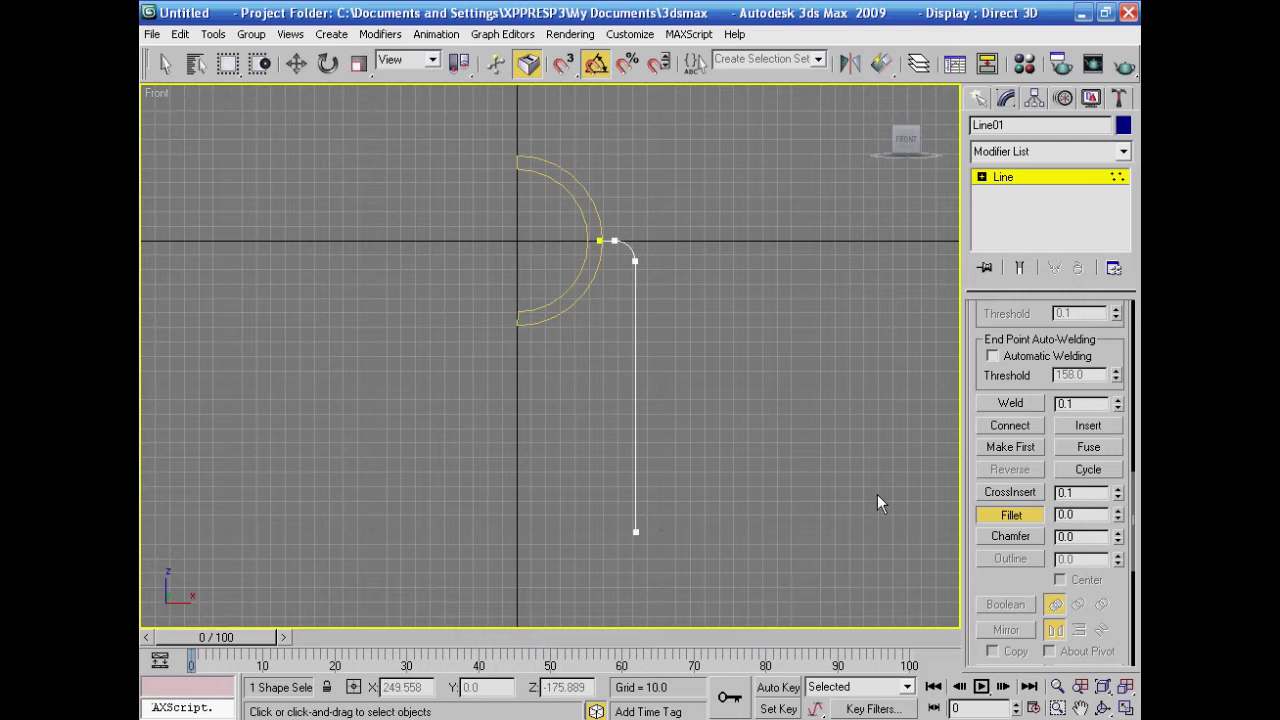
{"action": "key", "text": "w"}
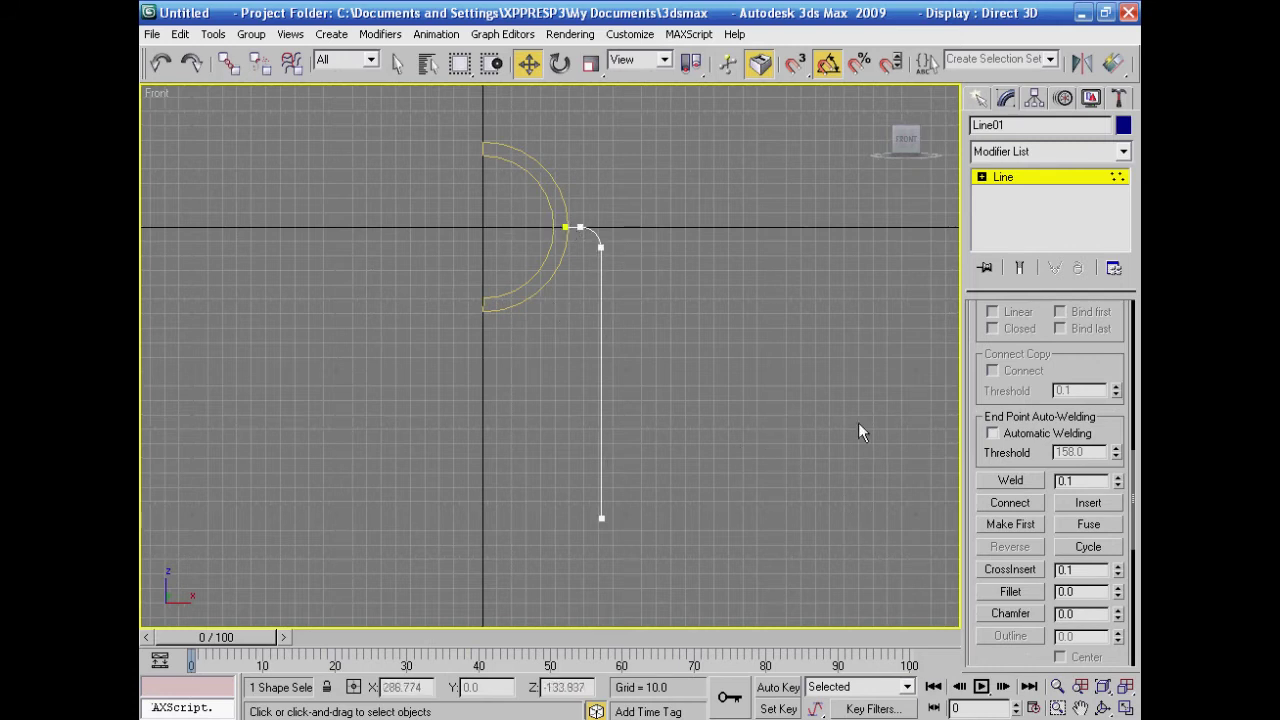
Step: Enable Line01's rendering in the viewport with a thickness of 5.4, back in four views
{"action": "scroll", "coordinate": [989, 364], "scroll_direction": "up", "scroll_amount": 10}
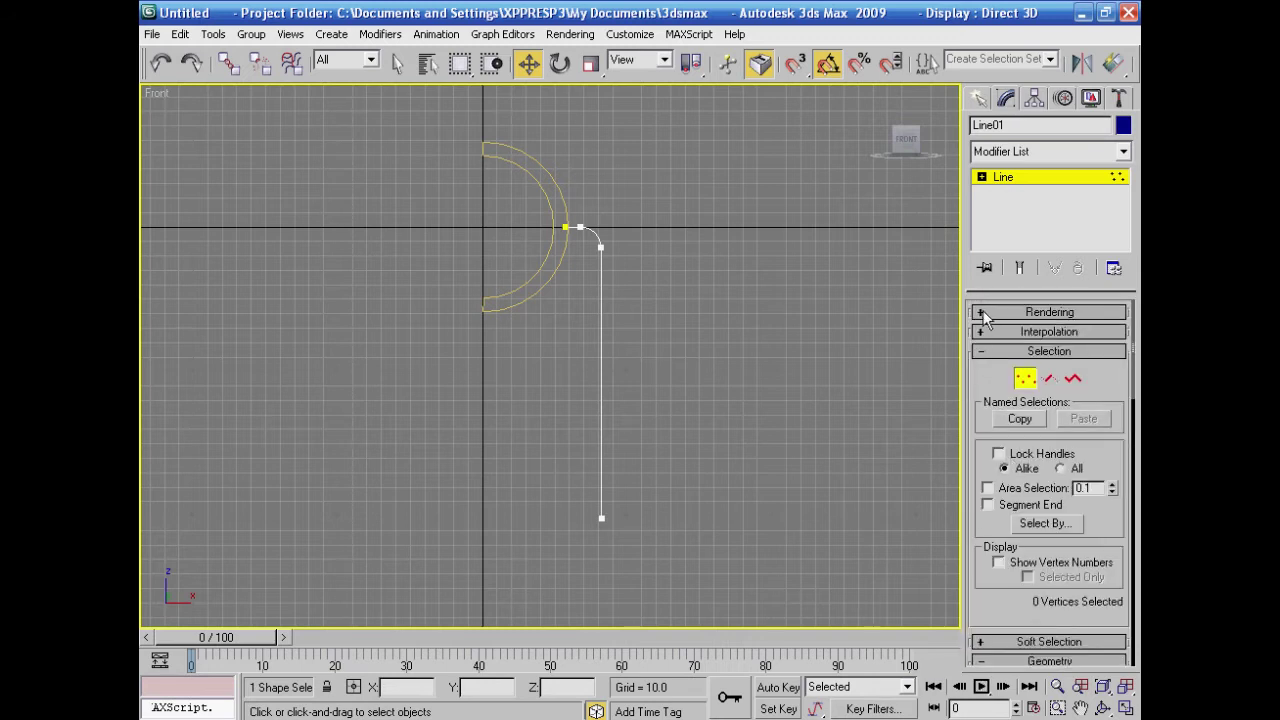
{"action": "left_click", "coordinate": [983, 313]}
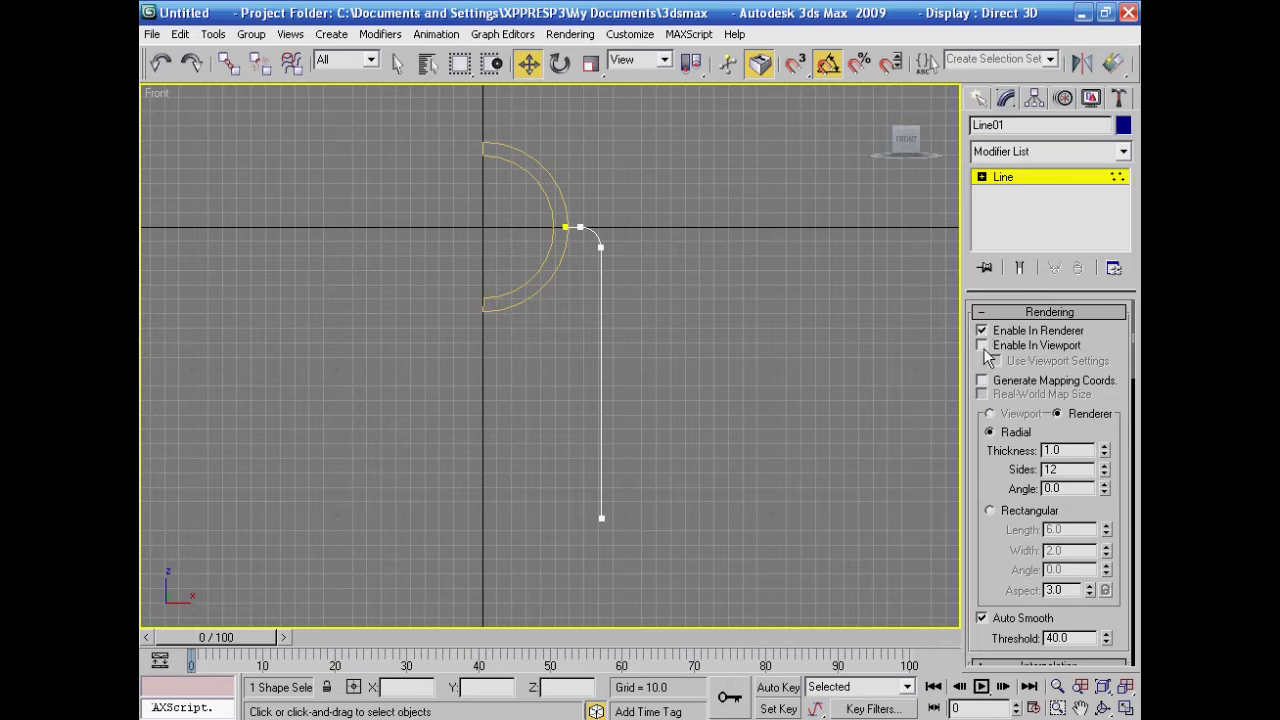
{"action": "left_click", "coordinate": [982, 346]}
{"action": "scroll", "coordinate": [690, 400], "scroll_direction": "up", "scroll_amount": 2}
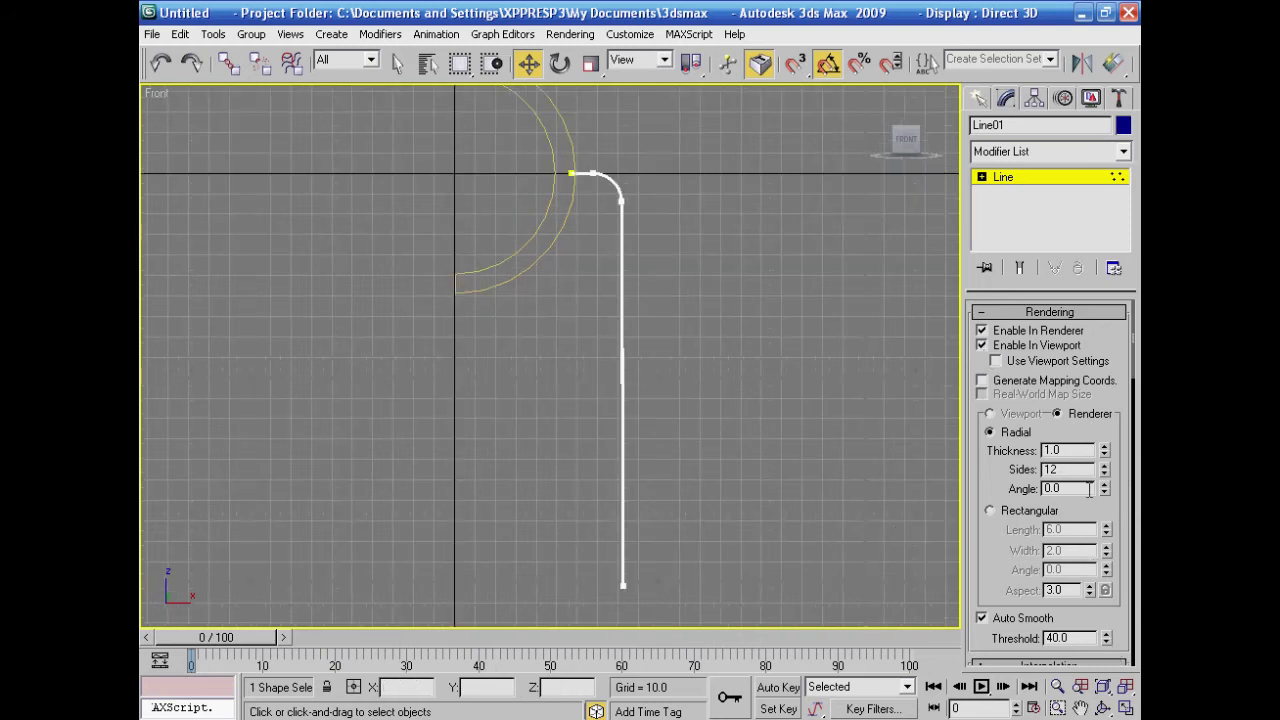
{"action": "left_click_drag", "start_coordinate": [1106, 453], "coordinate": [1108, 60]}
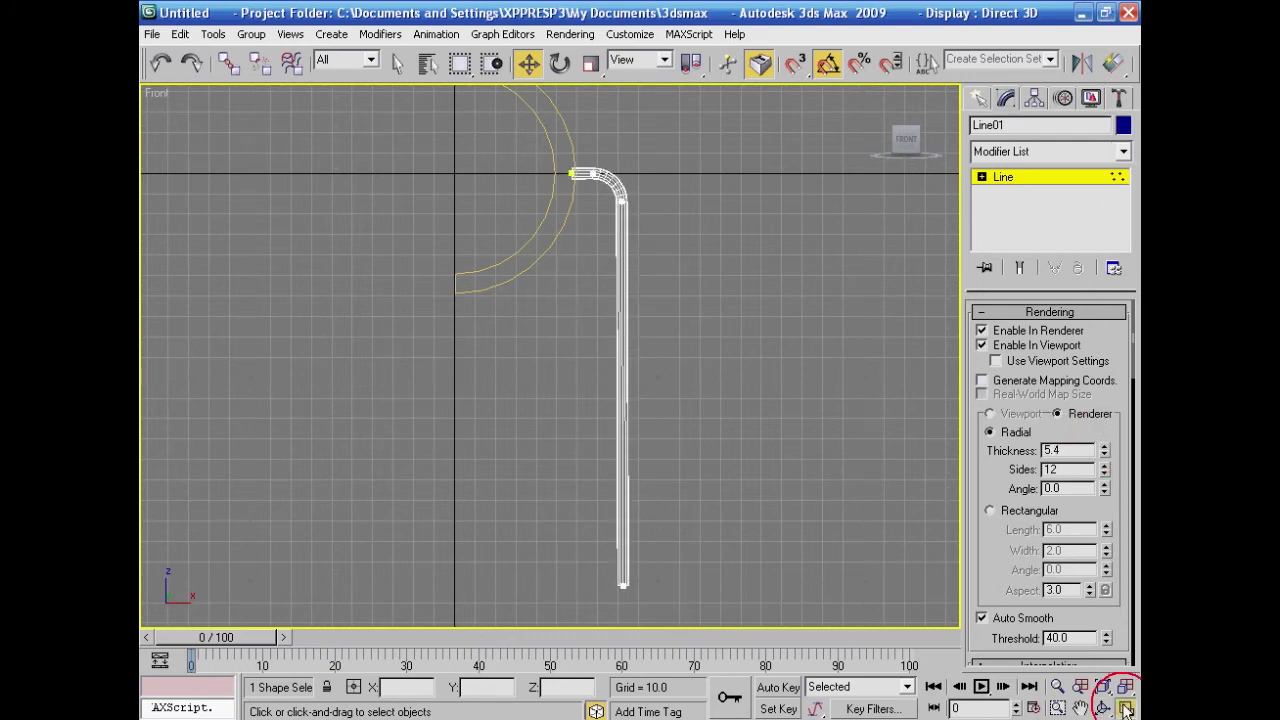
{"action": "left_click", "coordinate": [1126, 708]}
{"action": "right_click", "coordinate": [893, 594]}
{"action": "scroll", "coordinate": [893, 594], "scroll_direction": "down", "scroll_amount": 2}
{"action": "mouse_move", "coordinate": [893, 594]}
{"action": "middle_mouse_down", "text": "alt"}
{"action": "mouse_move", "coordinate": [894, 523]}
{"action": "mouse_move", "coordinate": [611, 543]}
{"action": "mouse_move", "coordinate": [733, 479]}
{"action": "mouse_move", "coordinate": [749, 429]}
{"action": "mouse_move", "coordinate": [866, 566]}
{"action": "mouse_move", "coordinate": [895, 573]}
{"action": "middle_mouse_up", "text": "alt"}
{"action": "scroll", "coordinate": [895, 573], "scroll_direction": "down", "scroll_amount": 6}
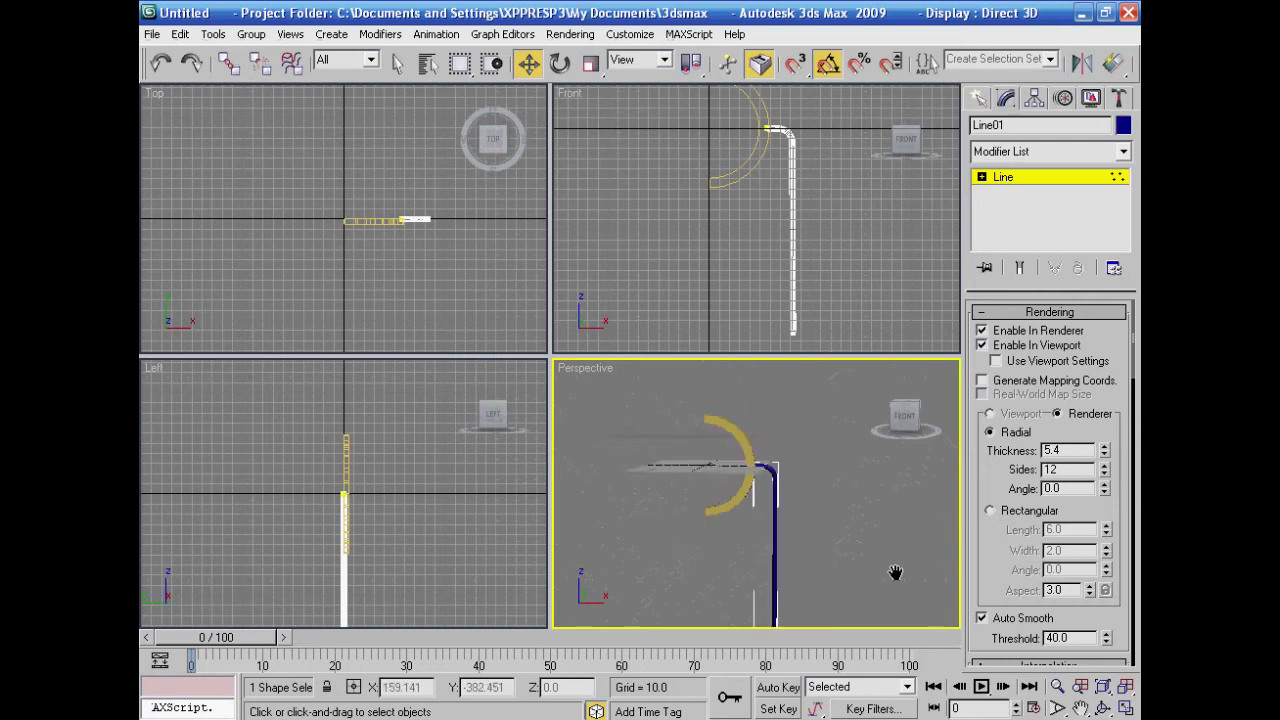
Step: Set the stand tube's rendering Sides to 4
{"action": "right_click", "coordinate": [841, 313]}
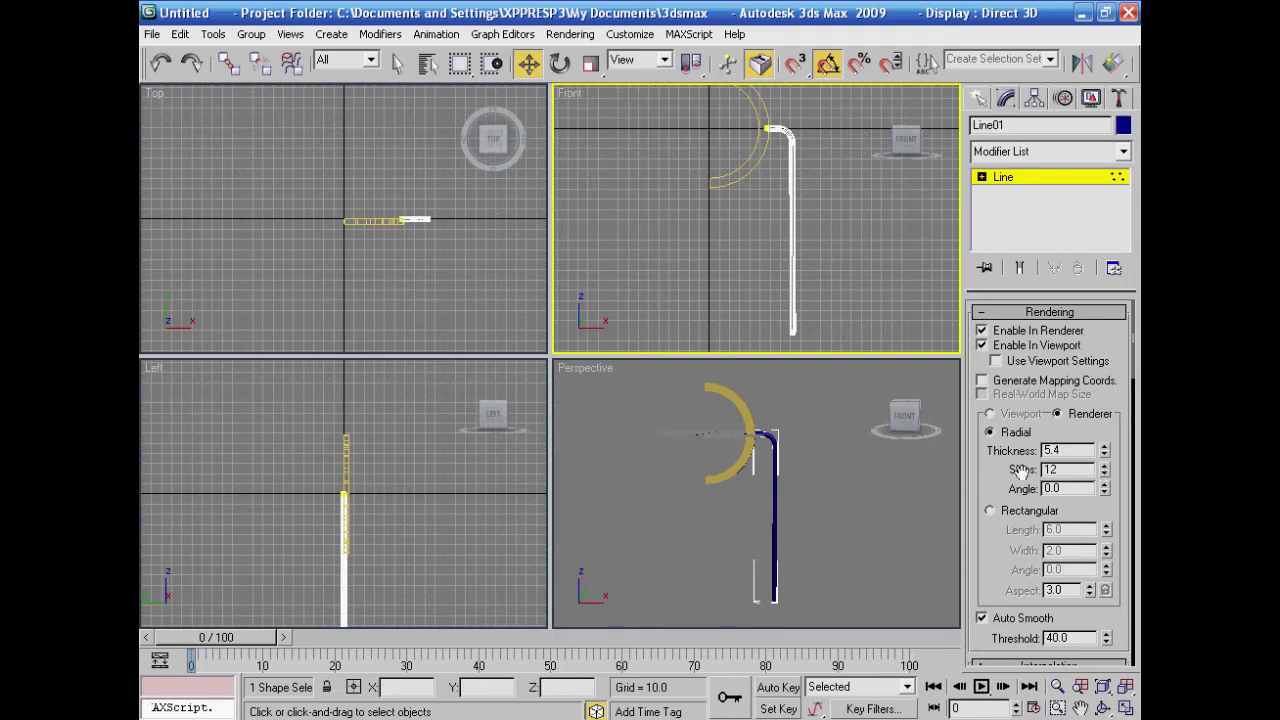
{"action": "scroll", "coordinate": [890, 505], "scroll_direction": "up", "scroll_amount": 5}
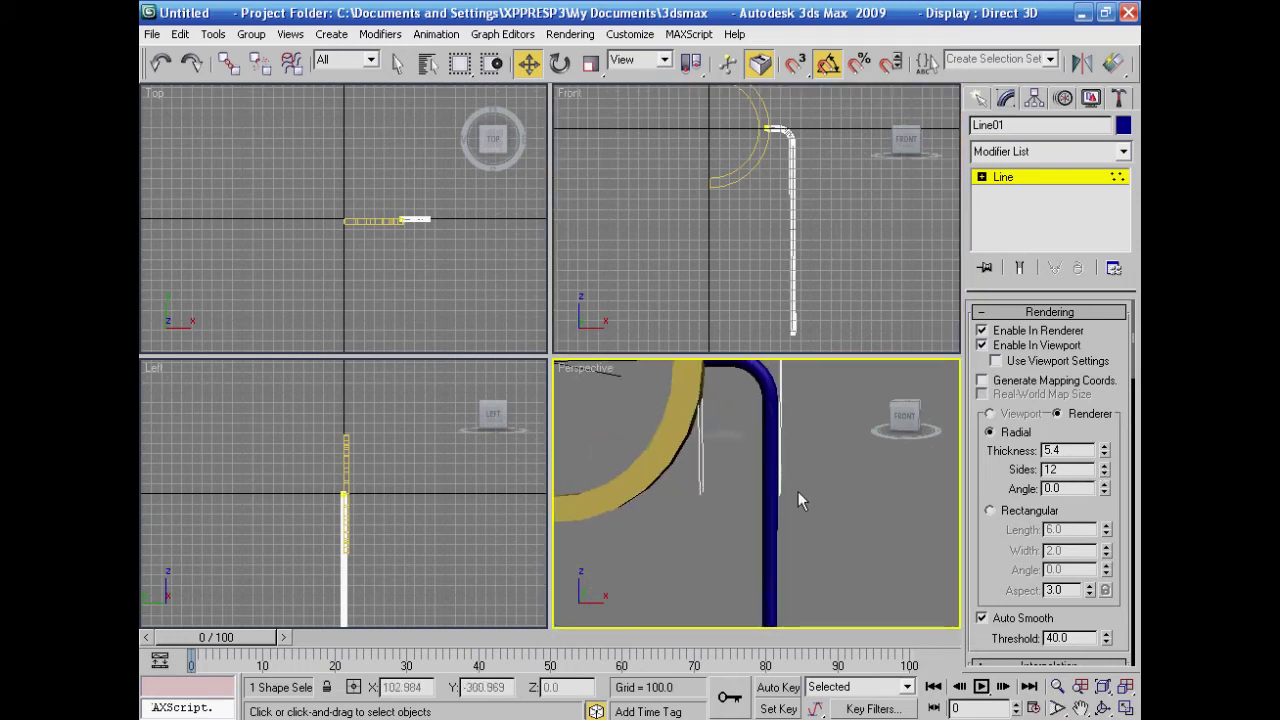
{"action": "right_click", "coordinate": [1105, 476]}
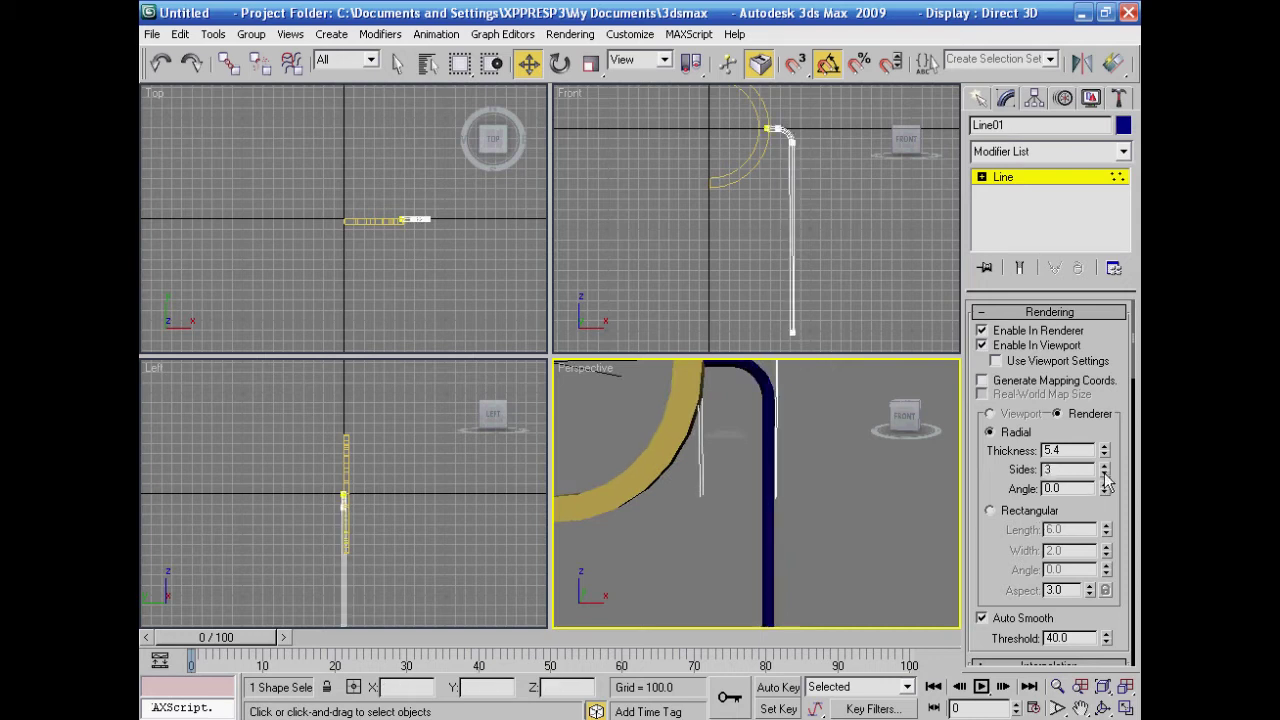
{"action": "left_click", "coordinate": [1105, 466]}
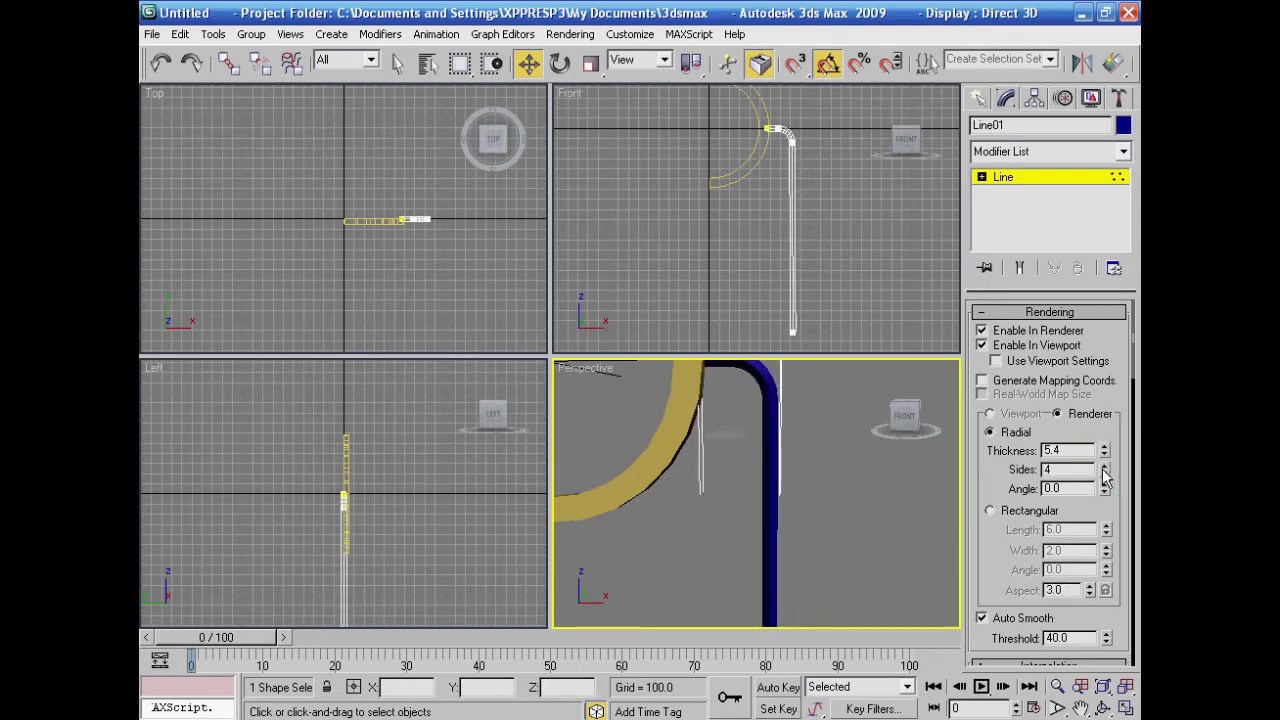
Step: Rotate the tube's square cross-section to an Angle of -41.28
{"action": "mouse_move", "coordinate": [900, 550]}
{"action": "middle_mouse_down", "text": "alt"}
{"action": "mouse_move", "coordinate": [886, 583]}
{"action": "mouse_move", "coordinate": [885, 543]}
{"action": "middle_mouse_up", "text": "alt"}
{"action": "scroll", "coordinate": [873, 301], "scroll_direction": "up", "scroll_amount": 2}
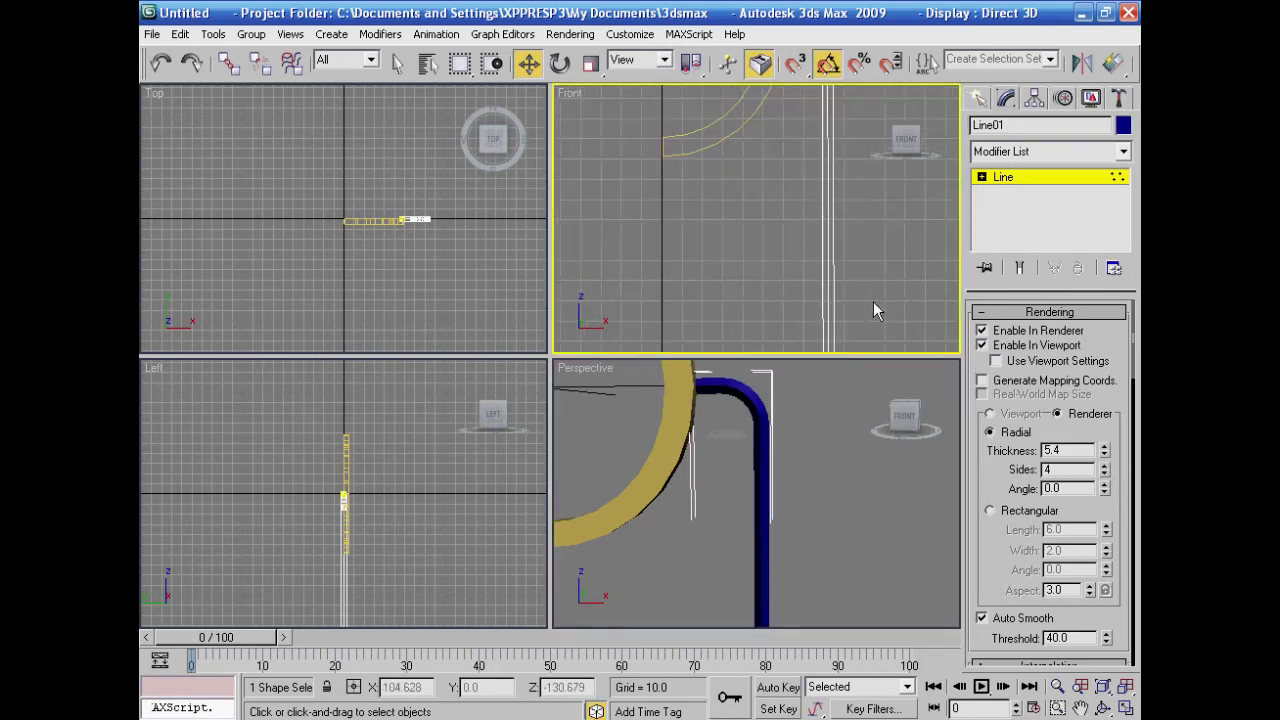
{"action": "scroll", "coordinate": [873, 301], "scroll_direction": "up", "scroll_amount": 1}
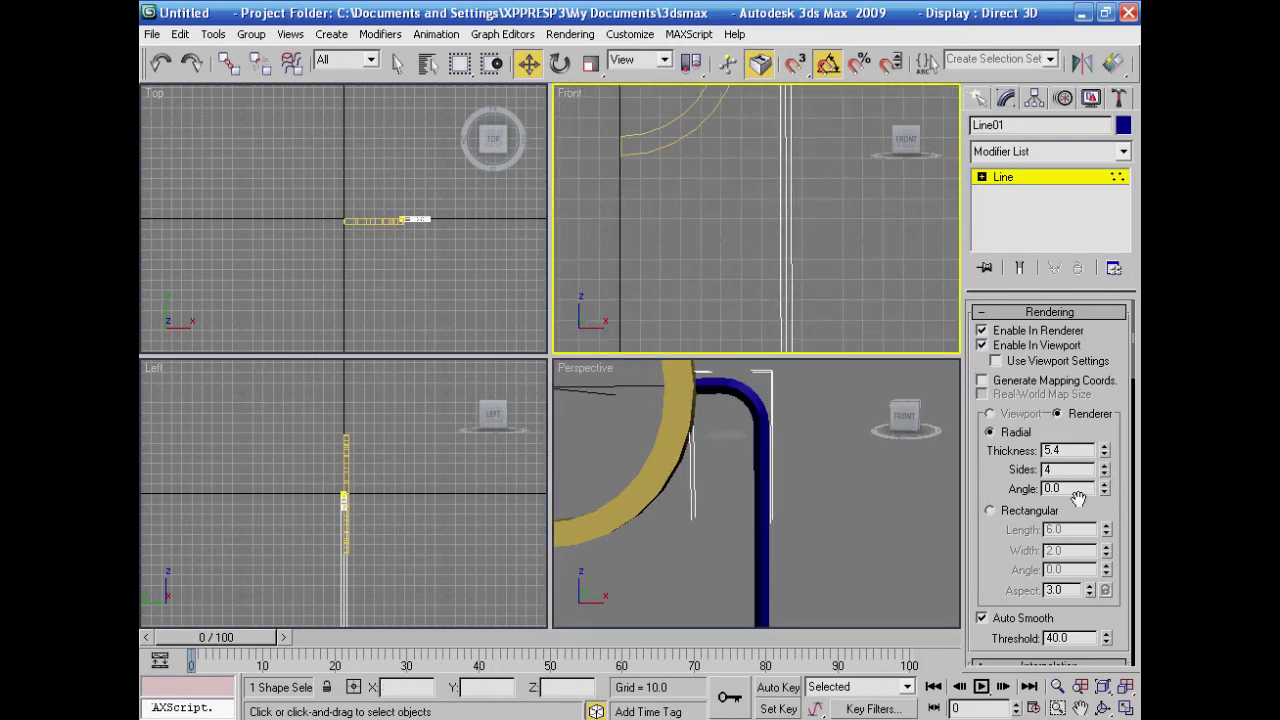
{"action": "middle_click_drag", "start_coordinate": [881, 538], "coordinate": [883, 531], "text": "alt"}
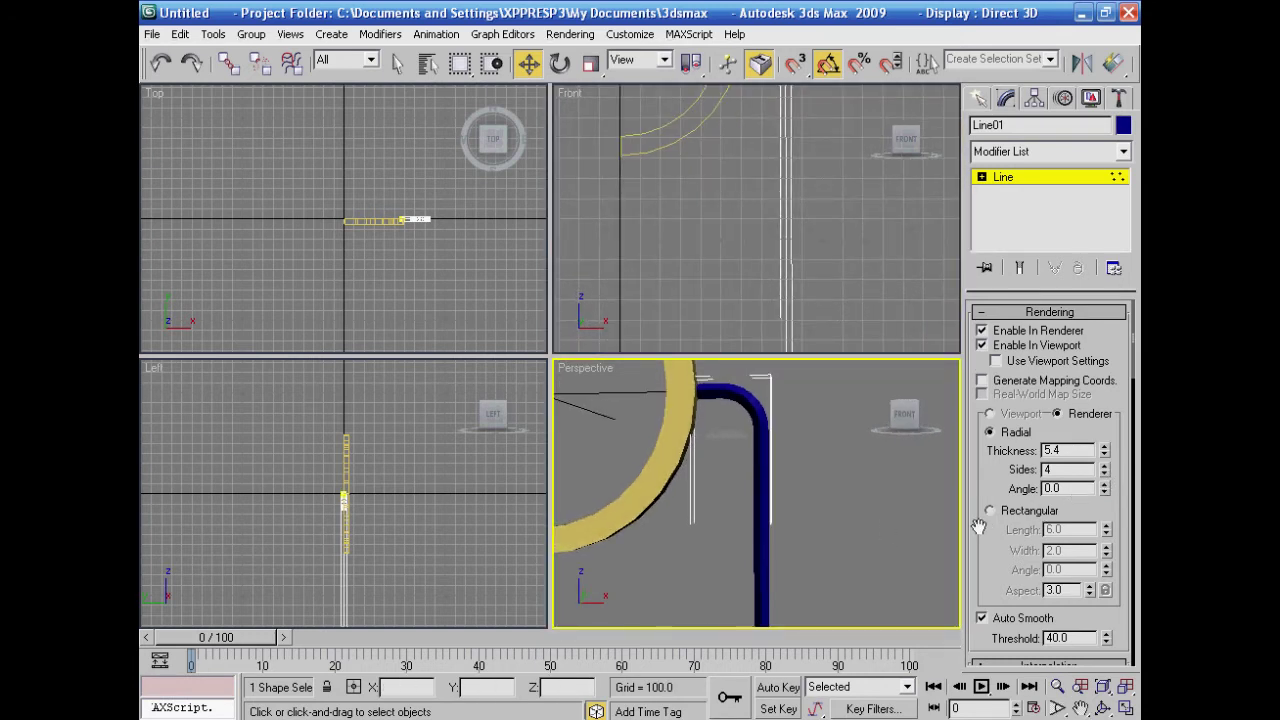
{"action": "left_click_drag", "start_coordinate": [1104, 489], "coordinate": [677, 100]}
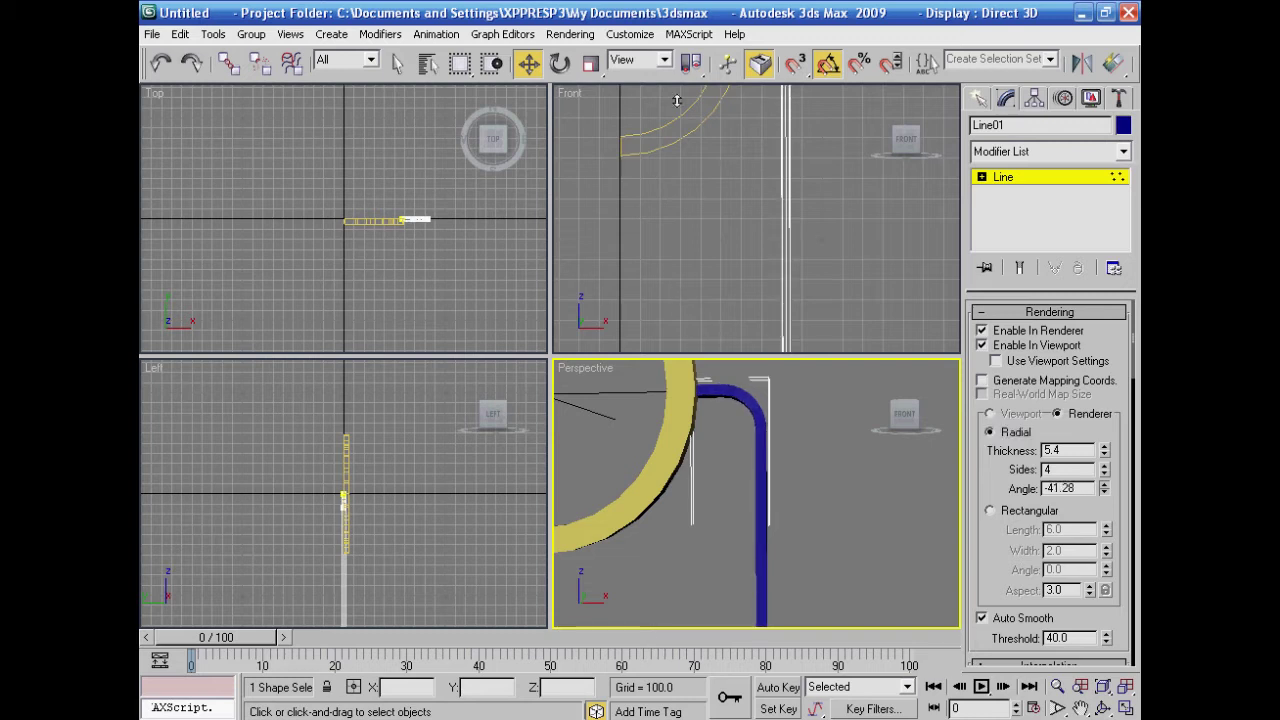
{"action": "right_click", "coordinate": [812, 260]}
{"action": "scroll", "coordinate": [812, 260], "scroll_direction": "down", "scroll_amount": 3}
{"action": "middle_click_drag", "start_coordinate": [795, 420], "coordinate": [804, 447]}
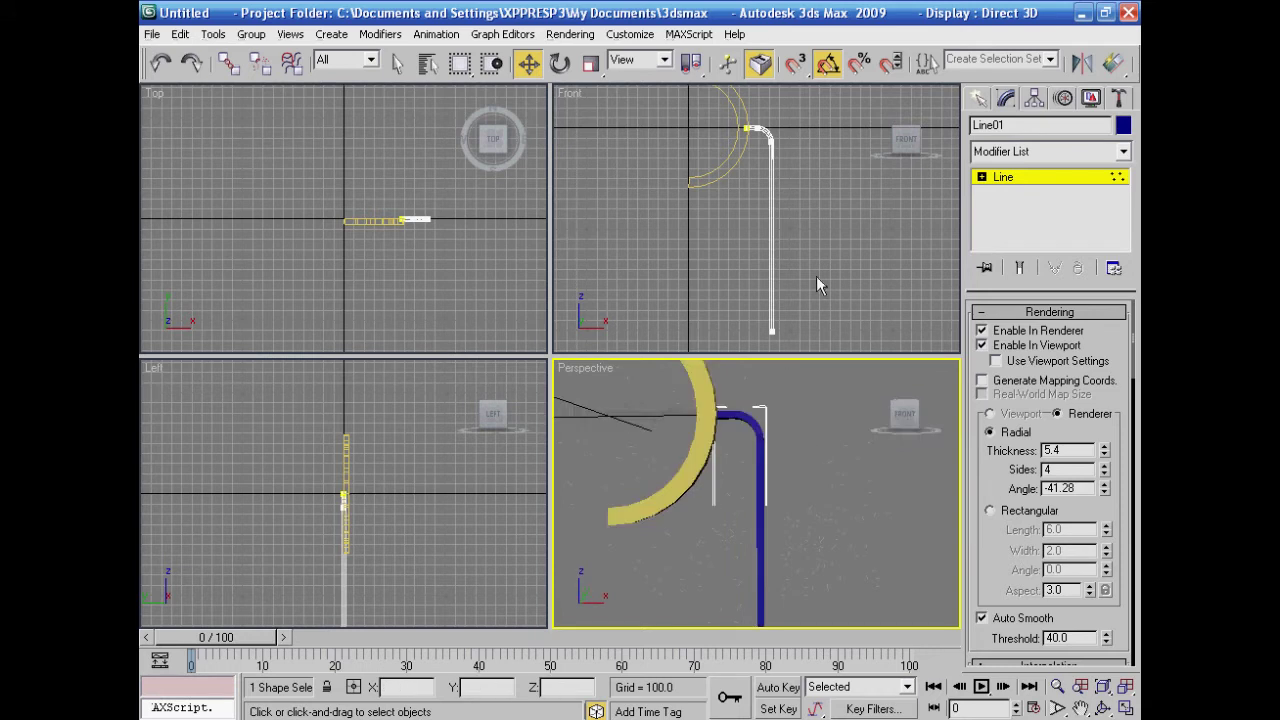
{"action": "scroll", "coordinate": [824, 269], "scroll_direction": "down", "scroll_amount": 2}
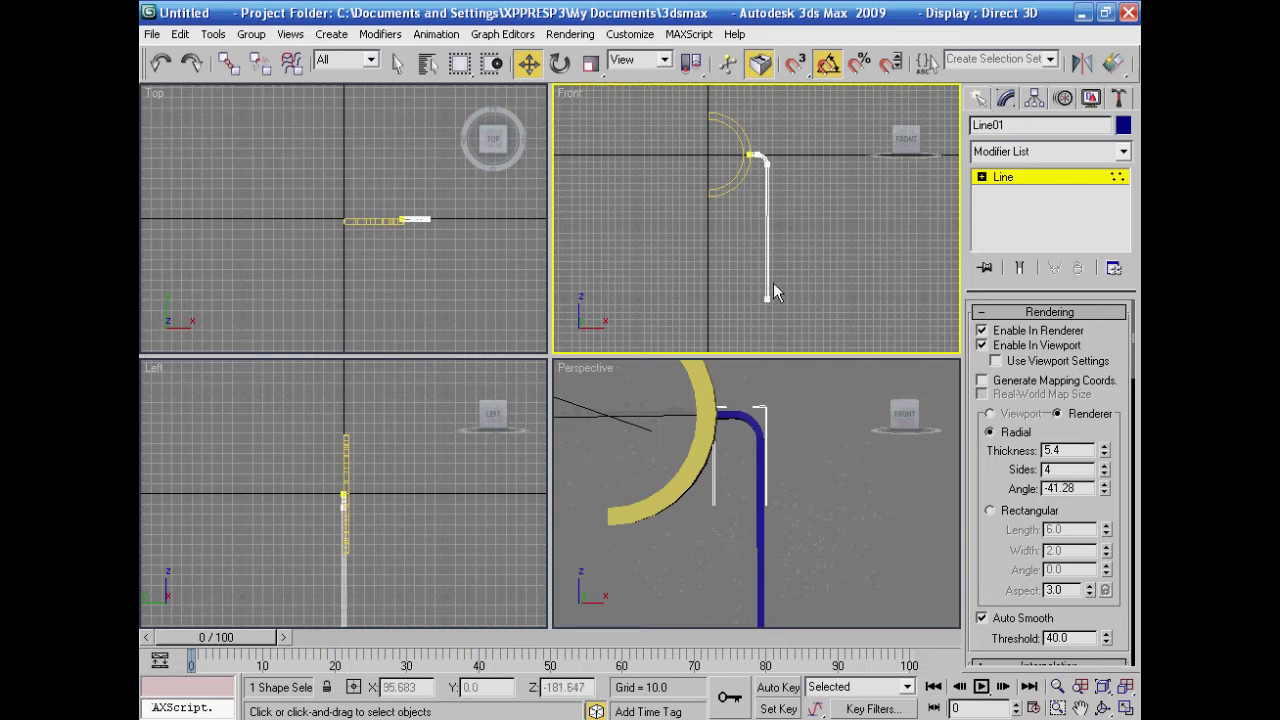
{"action": "left_click", "coordinate": [978, 100]}
Step: Maximize the Front view, discard a stray line start, and deselect the stand line
{"action": "left_click", "coordinate": [1013, 240]}
{"action": "middle_click_drag", "start_coordinate": [870, 314], "coordinate": [857, 276]}
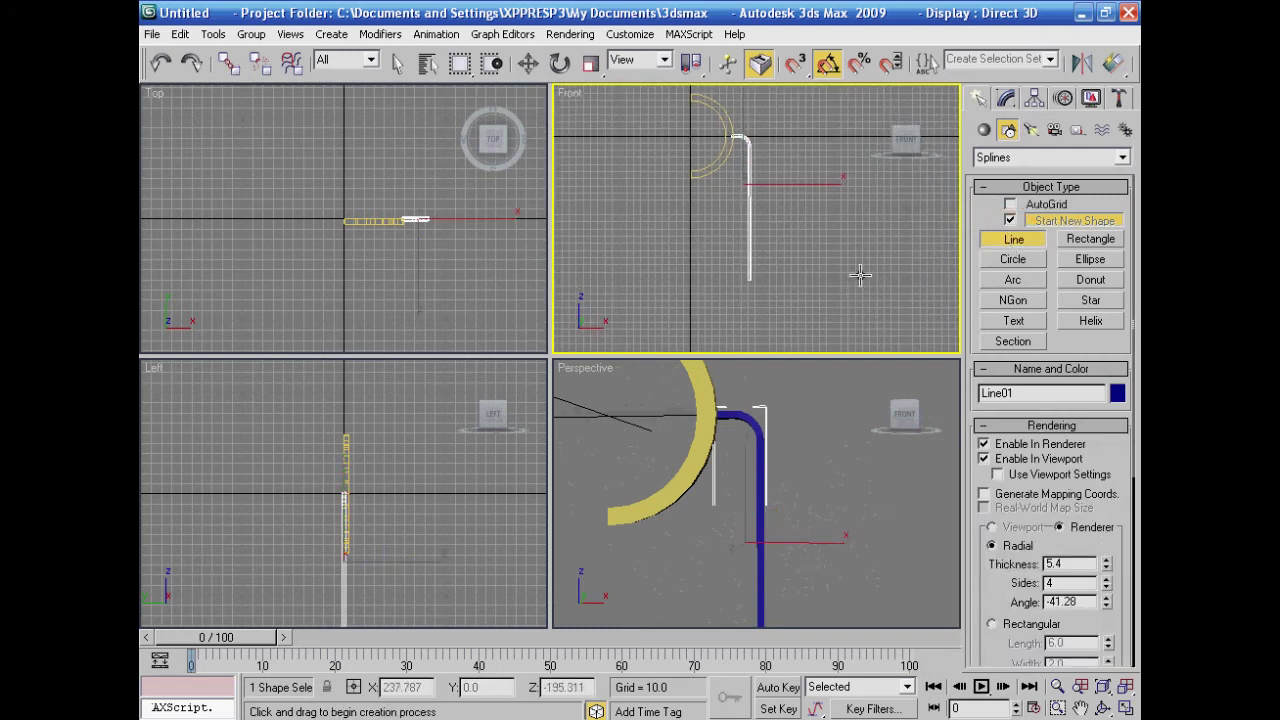
{"action": "left_click", "coordinate": [1125, 708]}
{"action": "scroll", "coordinate": [794, 530], "scroll_direction": "up", "scroll_amount": 5}
{"action": "scroll", "coordinate": [774, 517], "scroll_direction": "down", "scroll_amount": 3}
{"action": "left_click", "coordinate": [555, 348]}
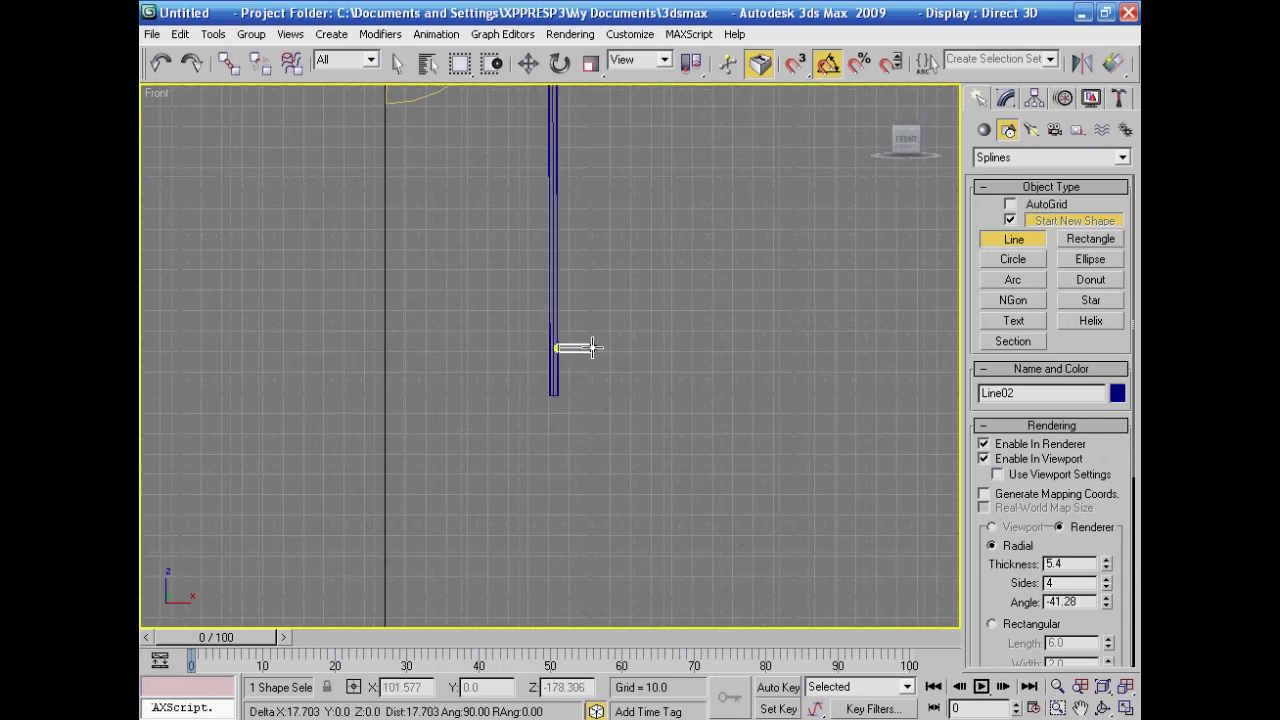
{"action": "right_click", "coordinate": [592, 347]}
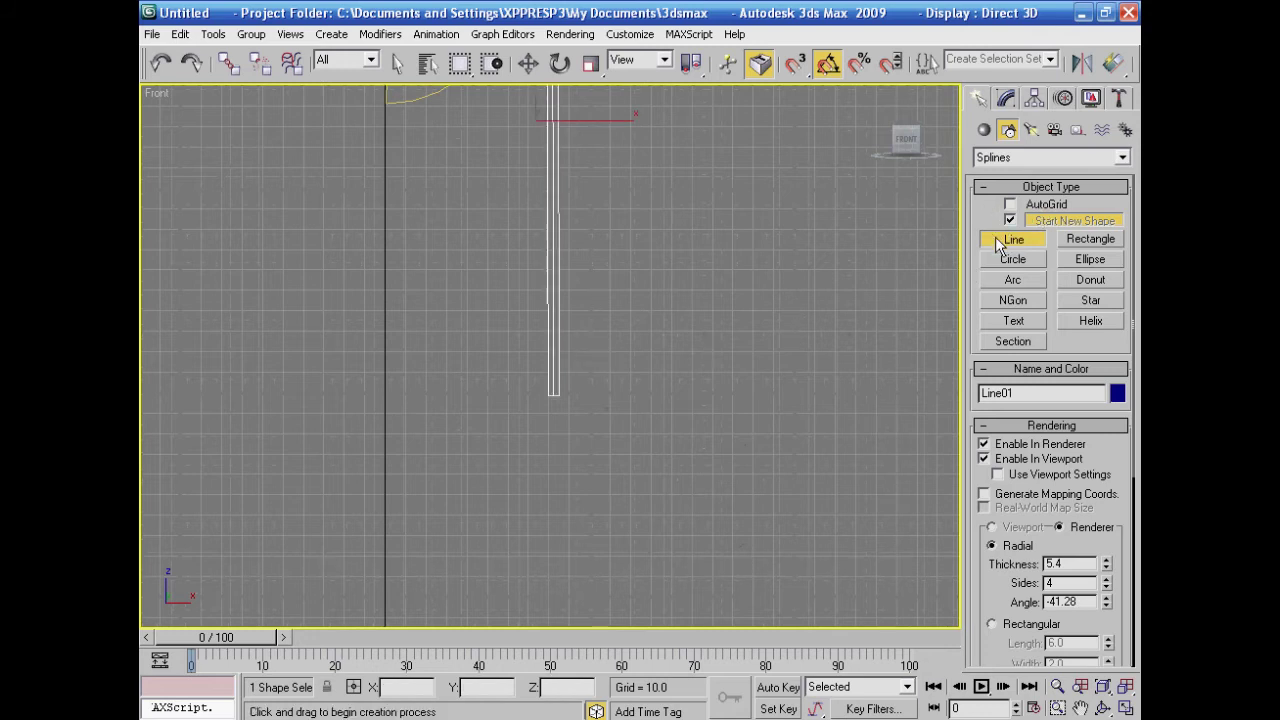
{"action": "left_click", "coordinate": [1007, 101]}
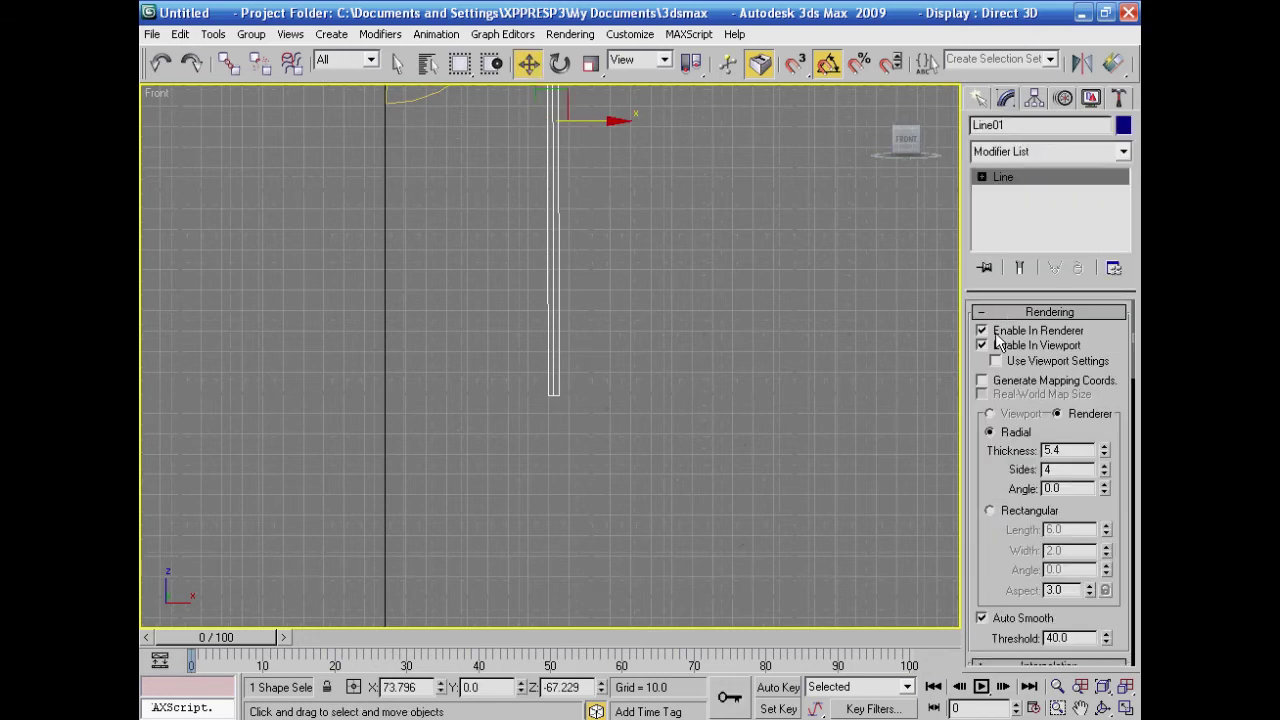
{"action": "left_click", "coordinate": [881, 360]}
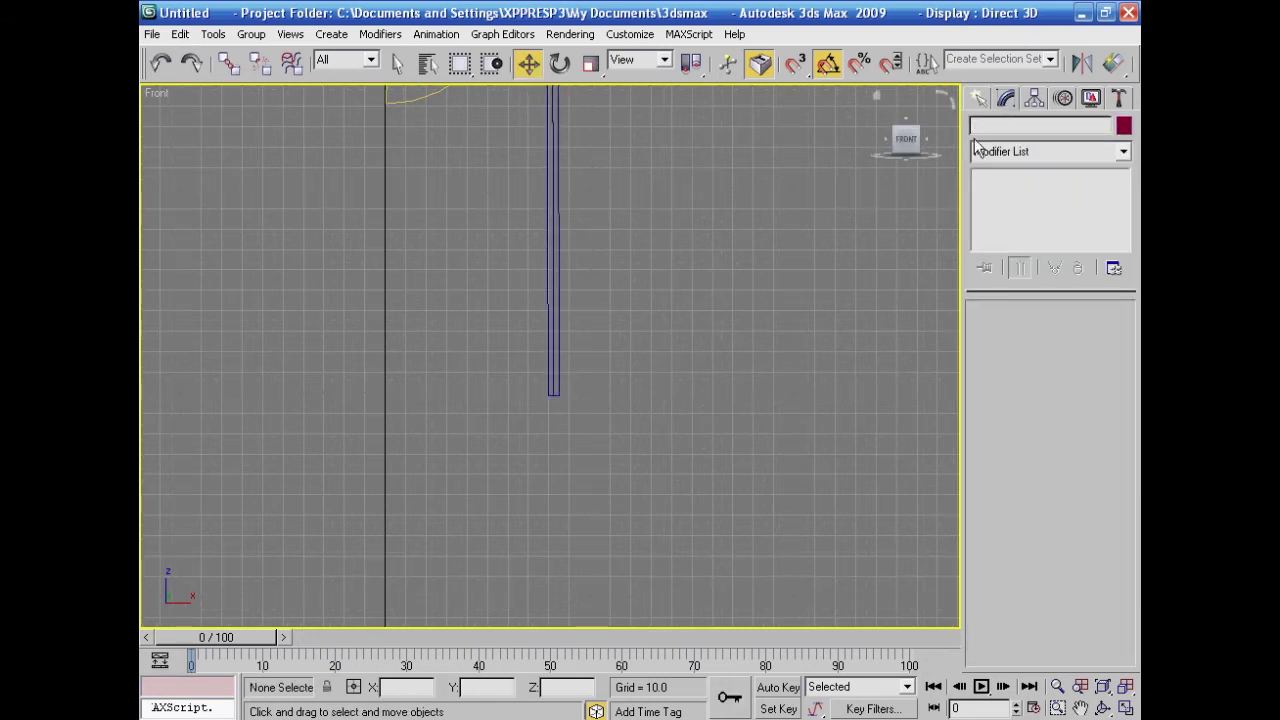
{"action": "left_click", "coordinate": [979, 100]}
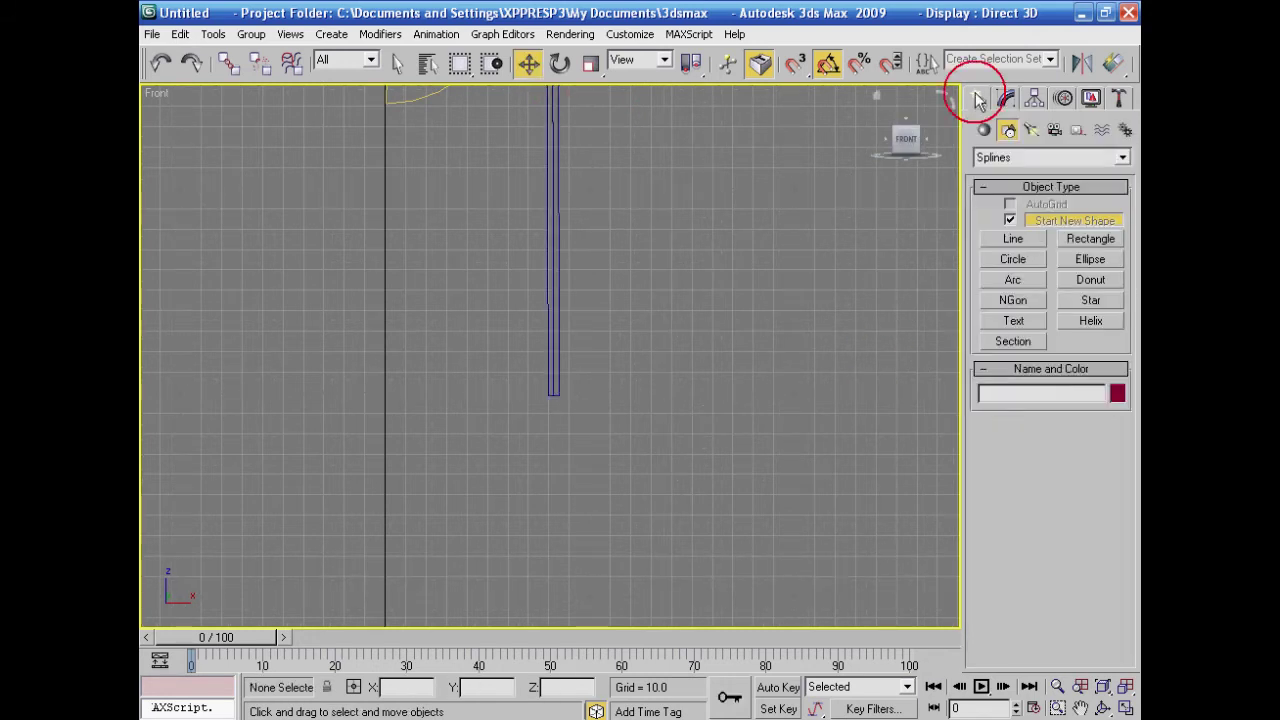
Step: Draw Line02 from the stand tube stepping right, down, right, then down
{"action": "left_click", "coordinate": [1013, 239]}
{"action": "left_click", "coordinate": [556, 337]}
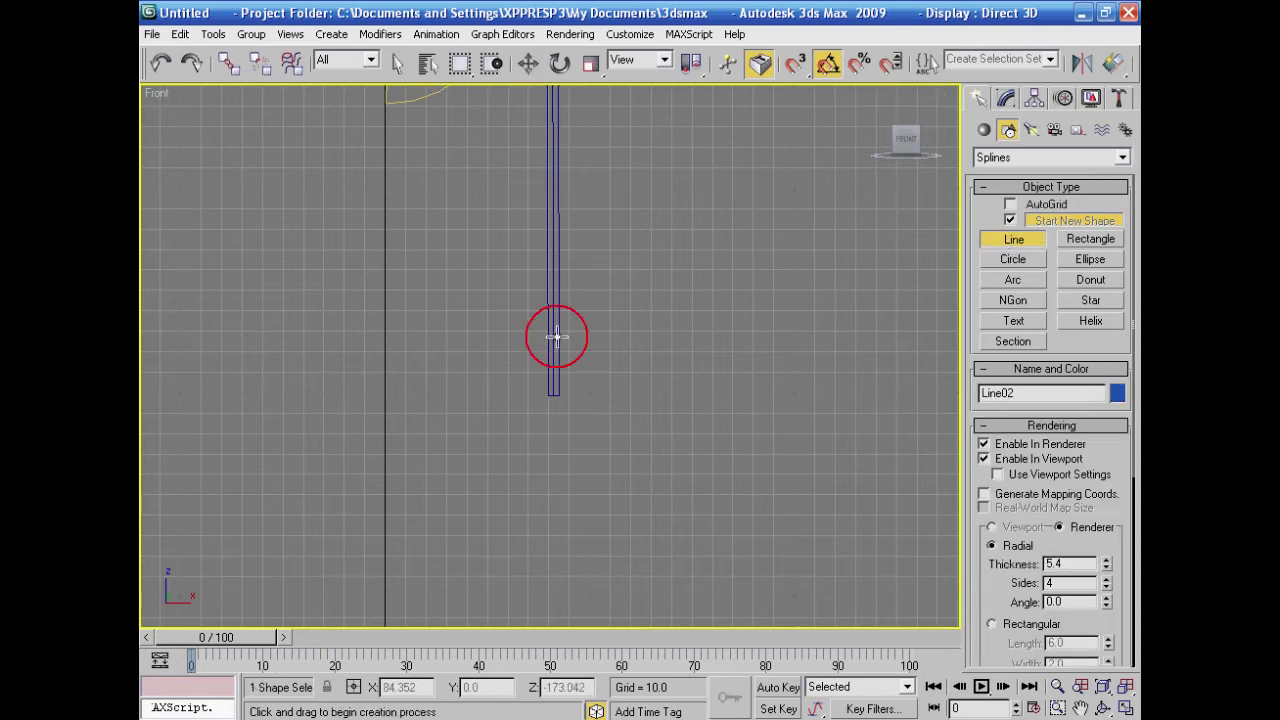
{"action": "left_click", "coordinate": [650, 337]}
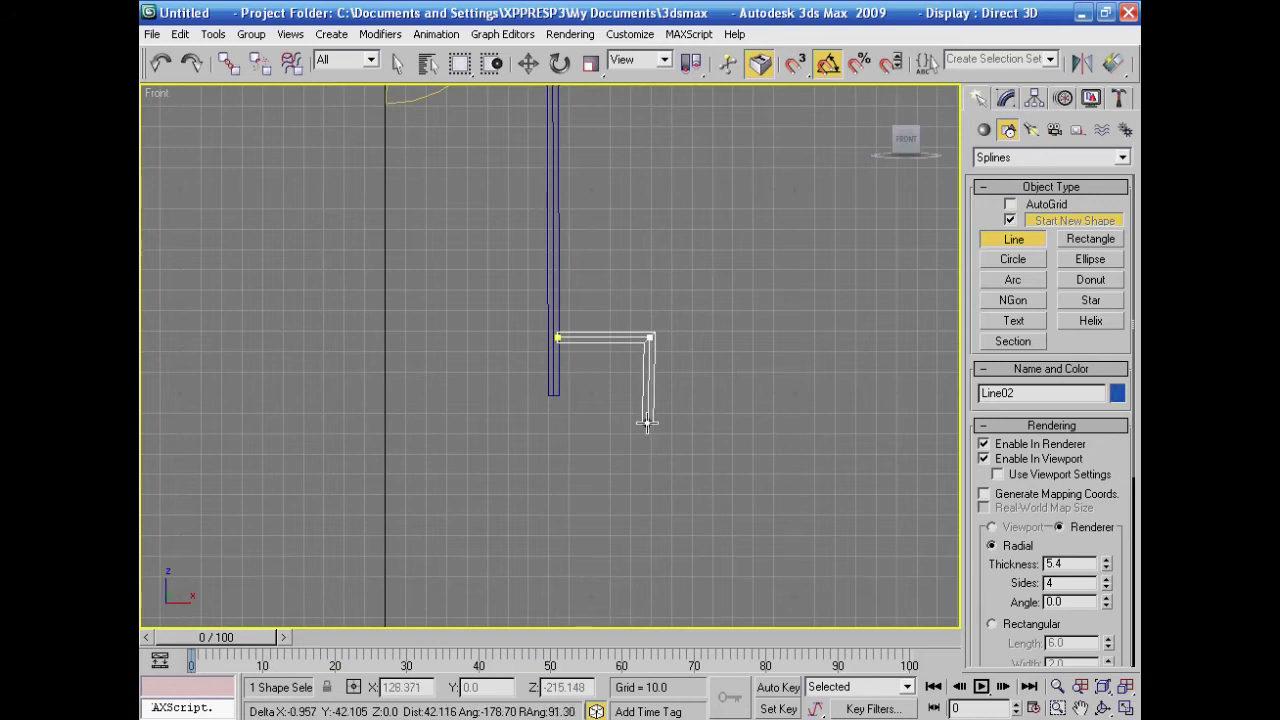
{"action": "left_click", "coordinate": [647, 423]}
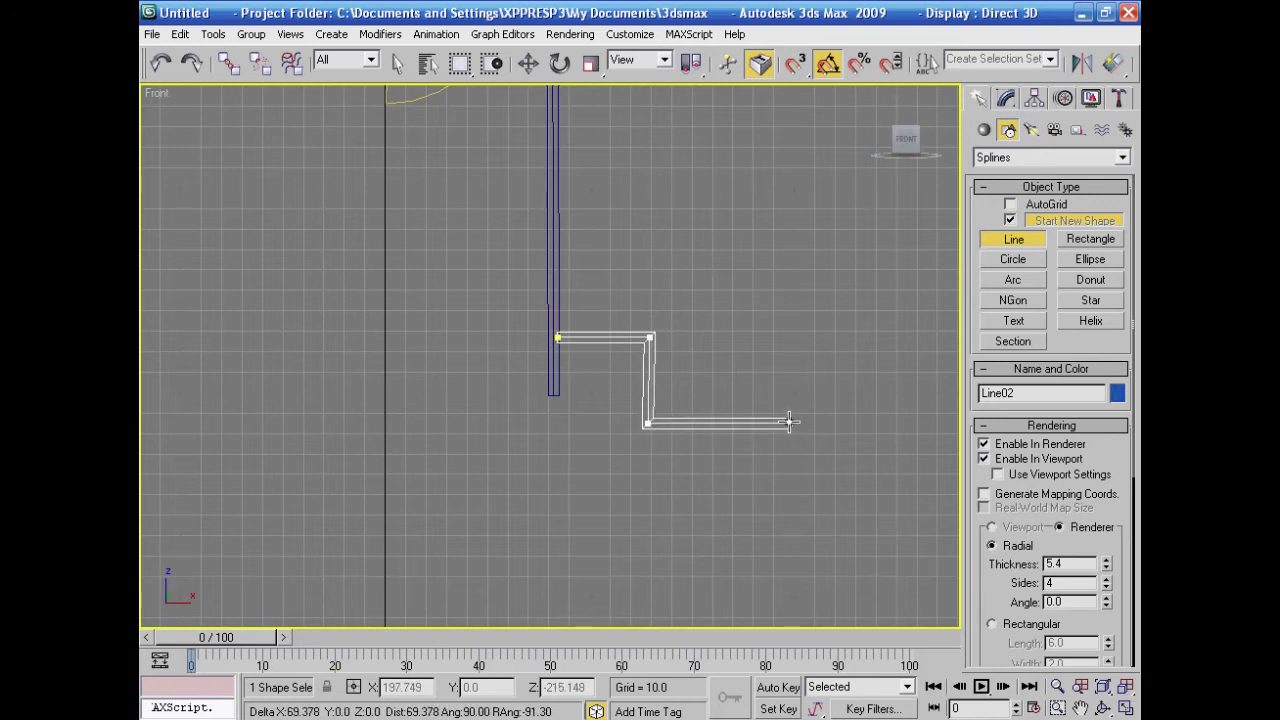
{"action": "left_click", "coordinate": [789, 423]}
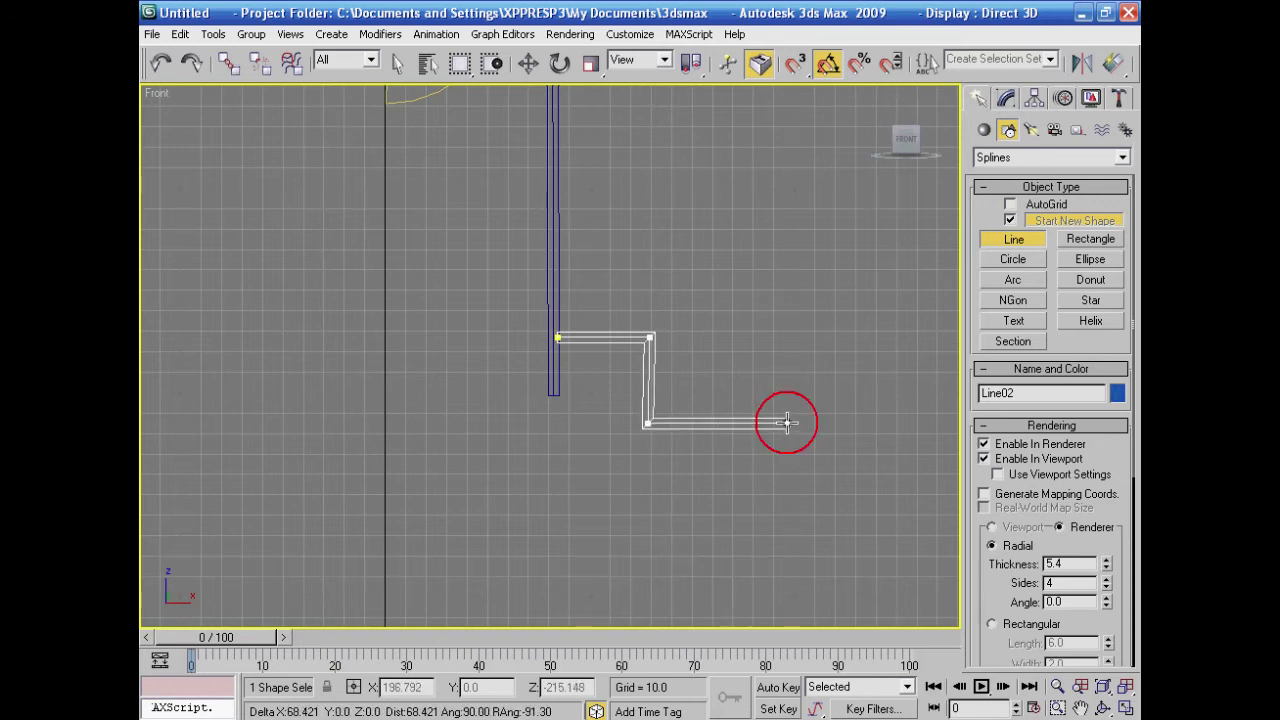
{"action": "left_click", "coordinate": [788, 549]}
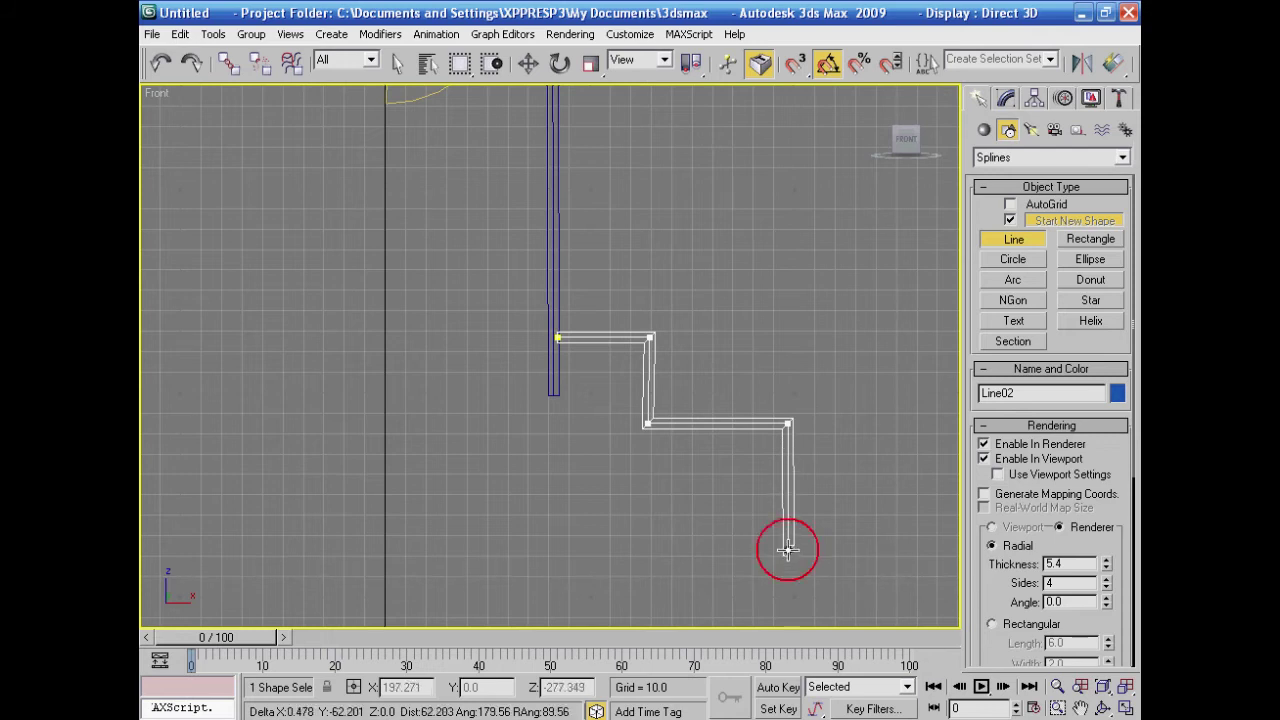
{"action": "right_click", "coordinate": [812, 551]}
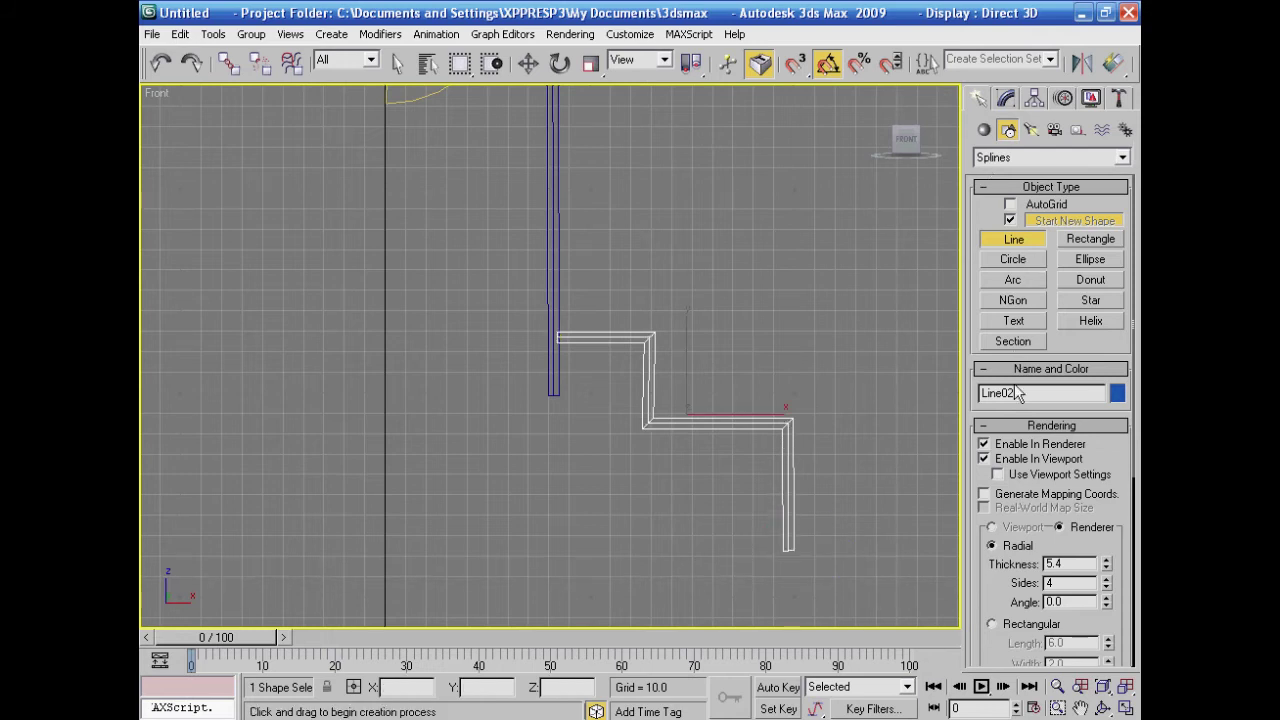
Step: Turn off the line's viewport tube display and select its three corner vertices
{"action": "left_click", "coordinate": [1007, 99]}
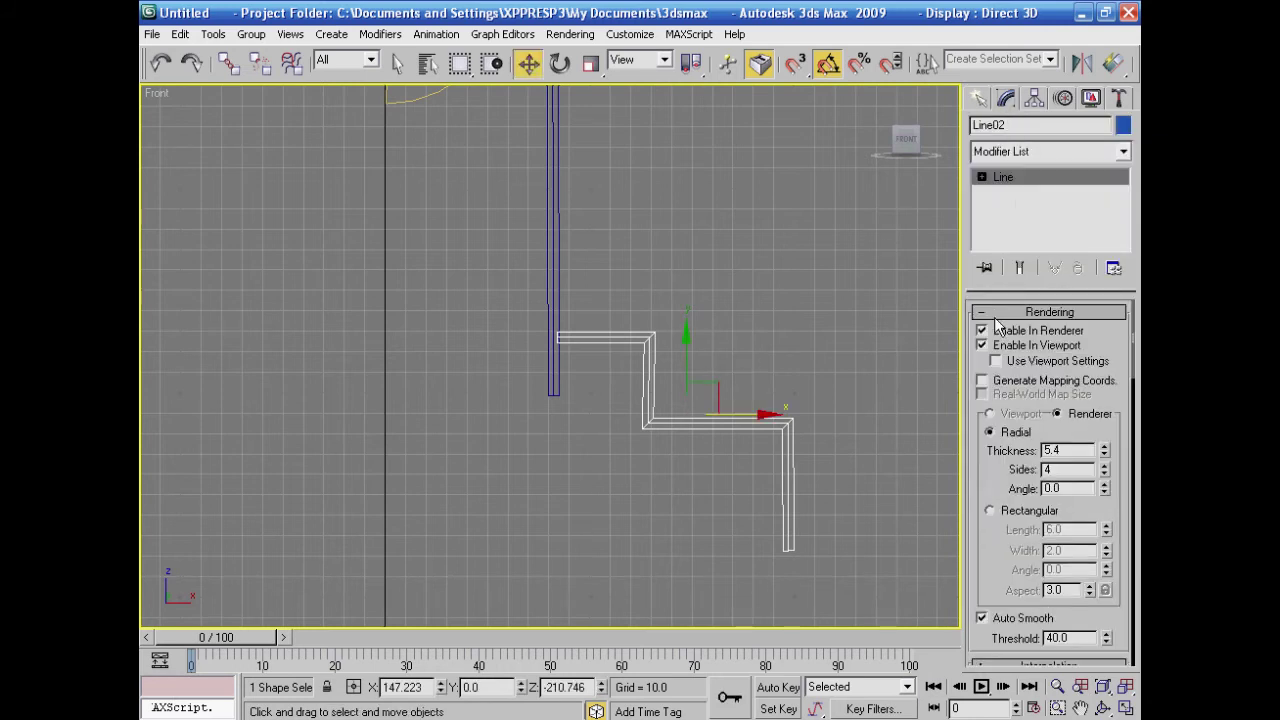
{"action": "left_click", "coordinate": [983, 346]}
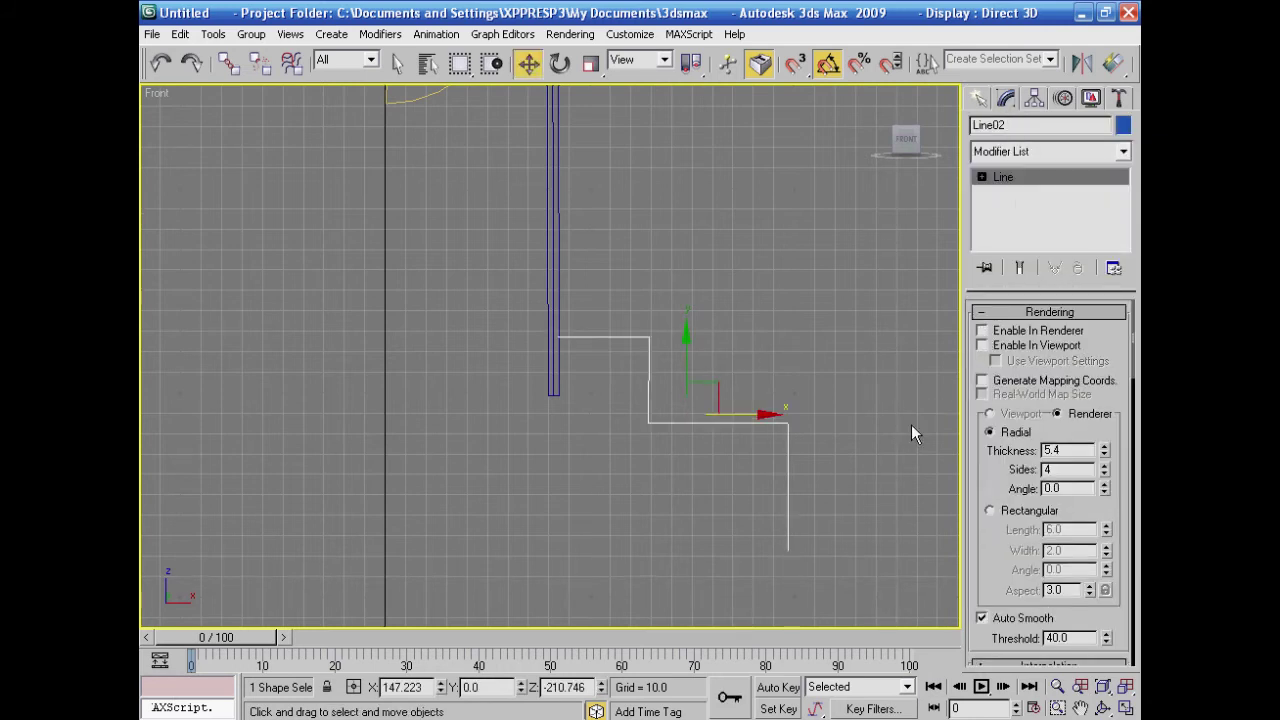
{"action": "left_click", "coordinate": [982, 177]}
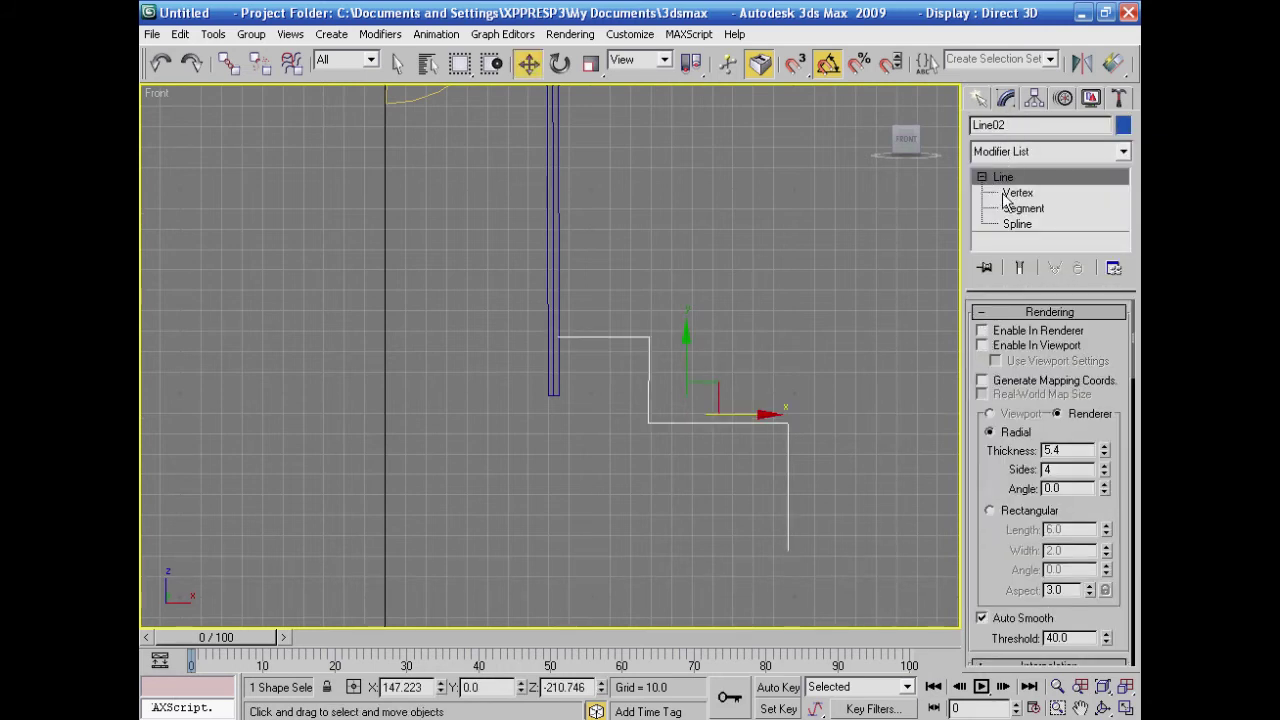
{"action": "left_click", "coordinate": [1004, 196]}
{"action": "left_click", "coordinate": [648, 338]}
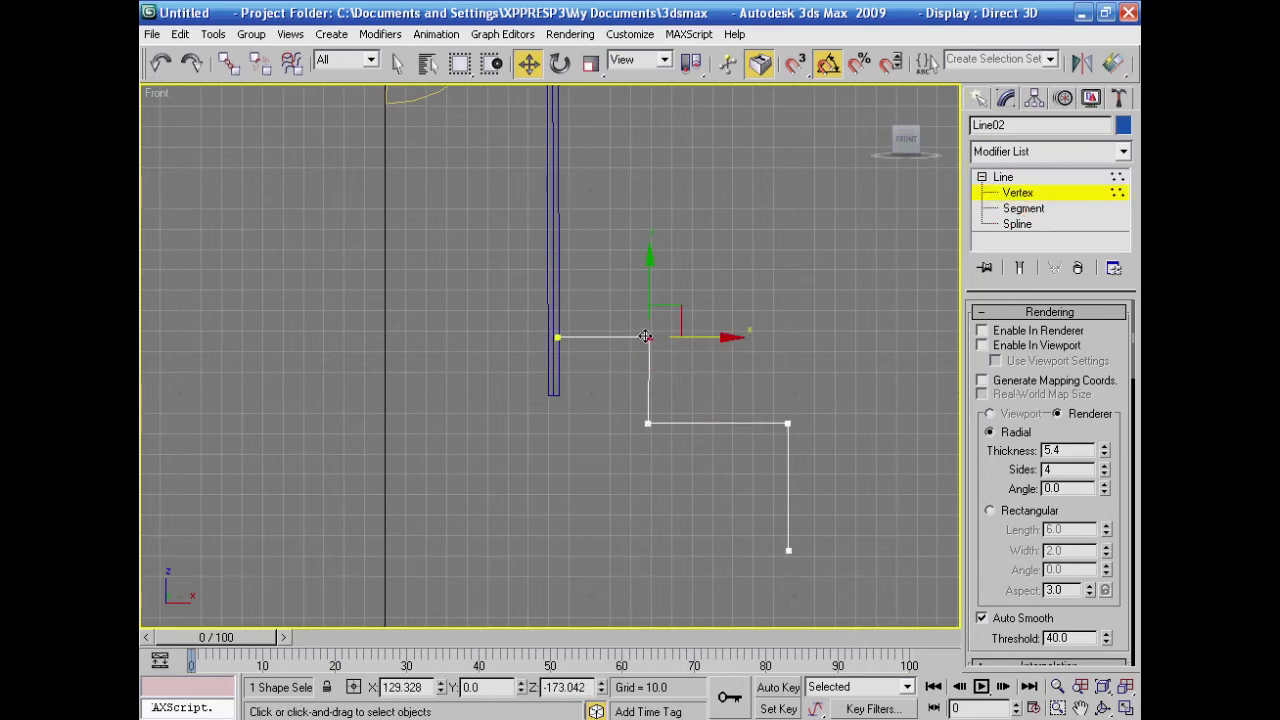
{"action": "left_click", "coordinate": [648, 425]}
{"action": "left_click", "coordinate": [787, 424], "text": "ctrl"}
Step: Fillet the three selected corners to about 19, then return to the whole line
{"action": "left_click_drag", "start_coordinate": [991, 545], "coordinate": [1030, 62]}
{"action": "scroll", "coordinate": [1026, 366], "scroll_direction": "down", "scroll_amount": 5}
{"action": "scroll", "coordinate": [1027, 390], "scroll_direction": "down", "scroll_amount": 5}
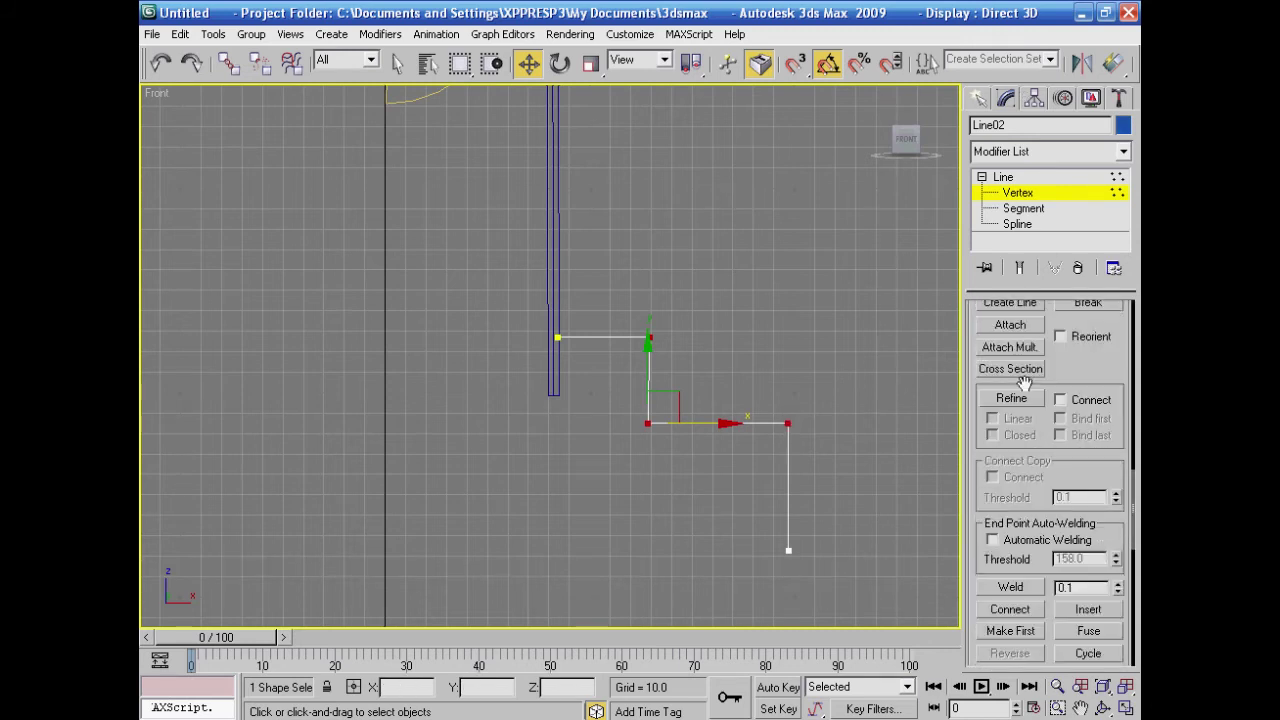
{"action": "scroll", "coordinate": [1022, 383], "scroll_direction": "down", "scroll_amount": 3}
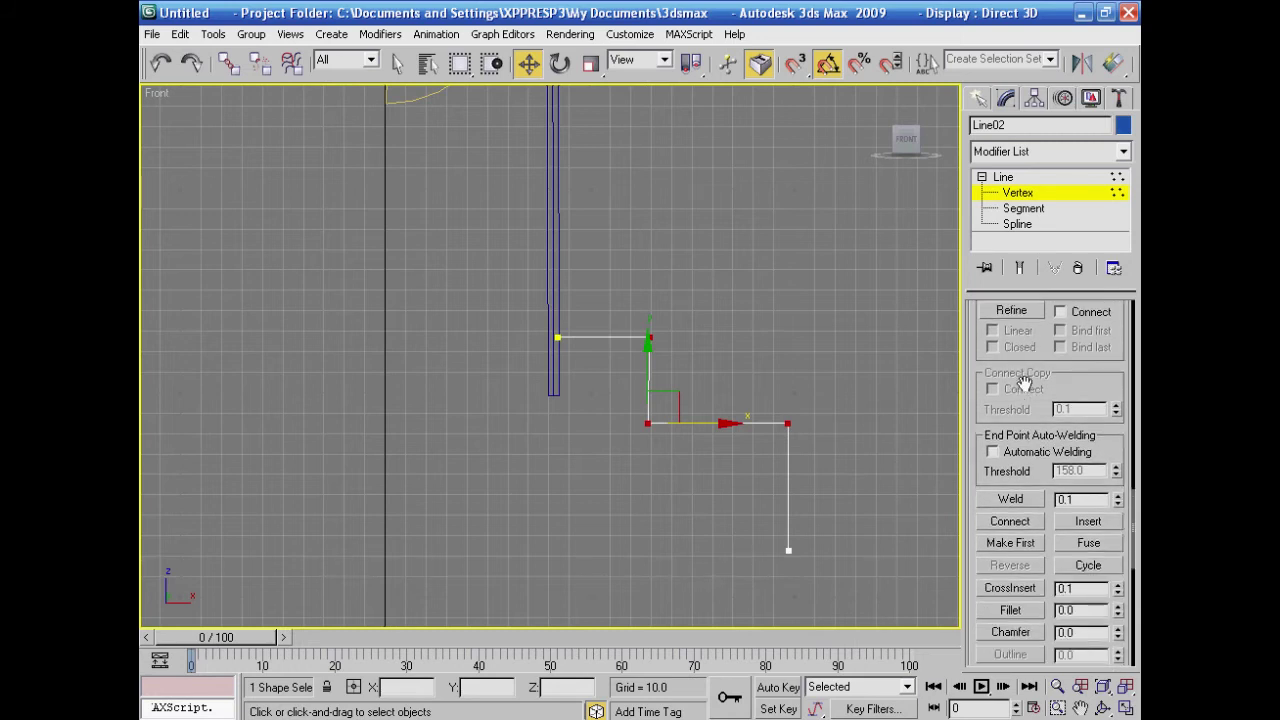
{"action": "left_click", "coordinate": [1012, 583]}
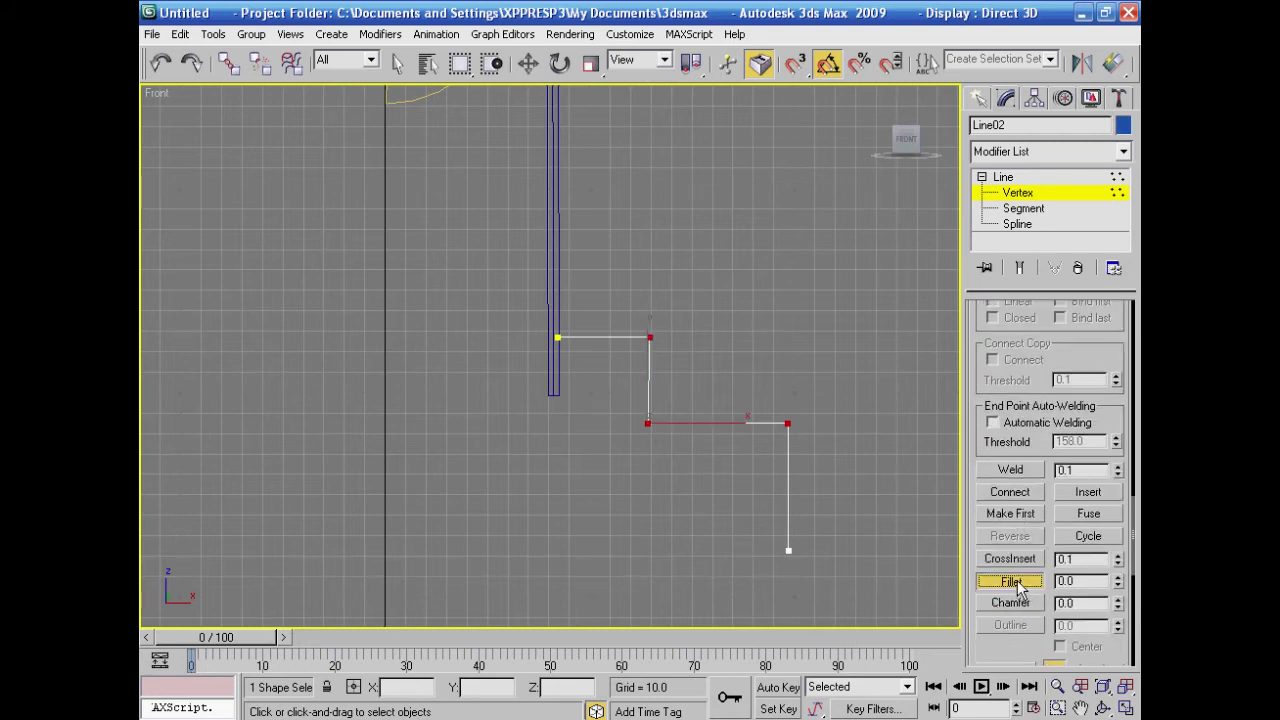
{"action": "left_click_drag", "start_coordinate": [1121, 588], "coordinate": [1120, 566]}
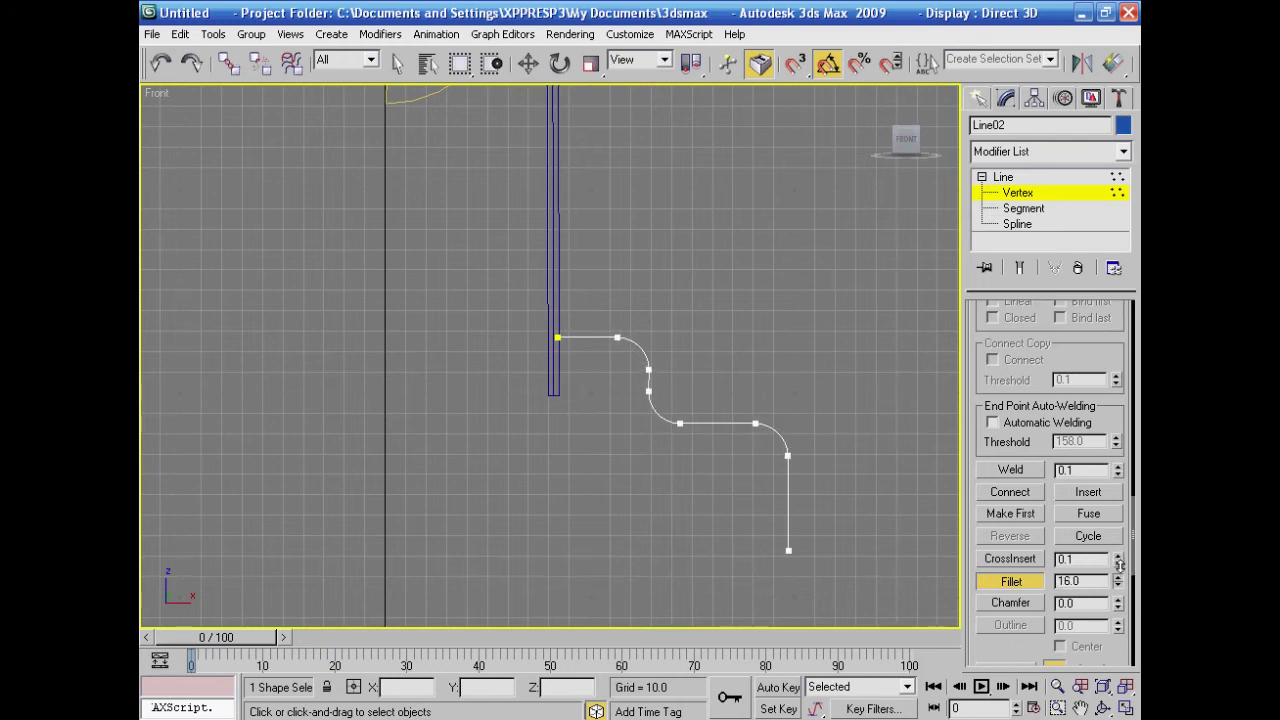
{"action": "left_click", "coordinate": [1003, 178]}
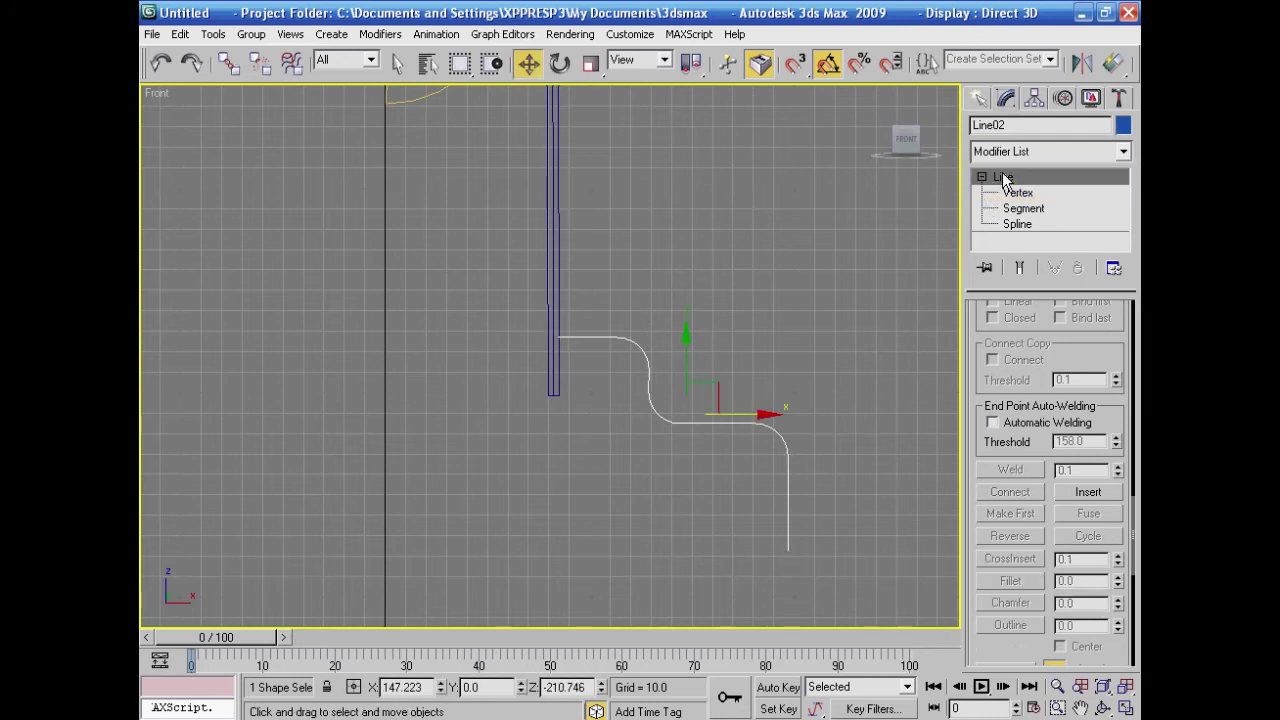
Step: Enable the line's tube display in both renderer and viewports
{"action": "scroll", "coordinate": [1034, 480], "scroll_direction": "up", "scroll_amount": 10}
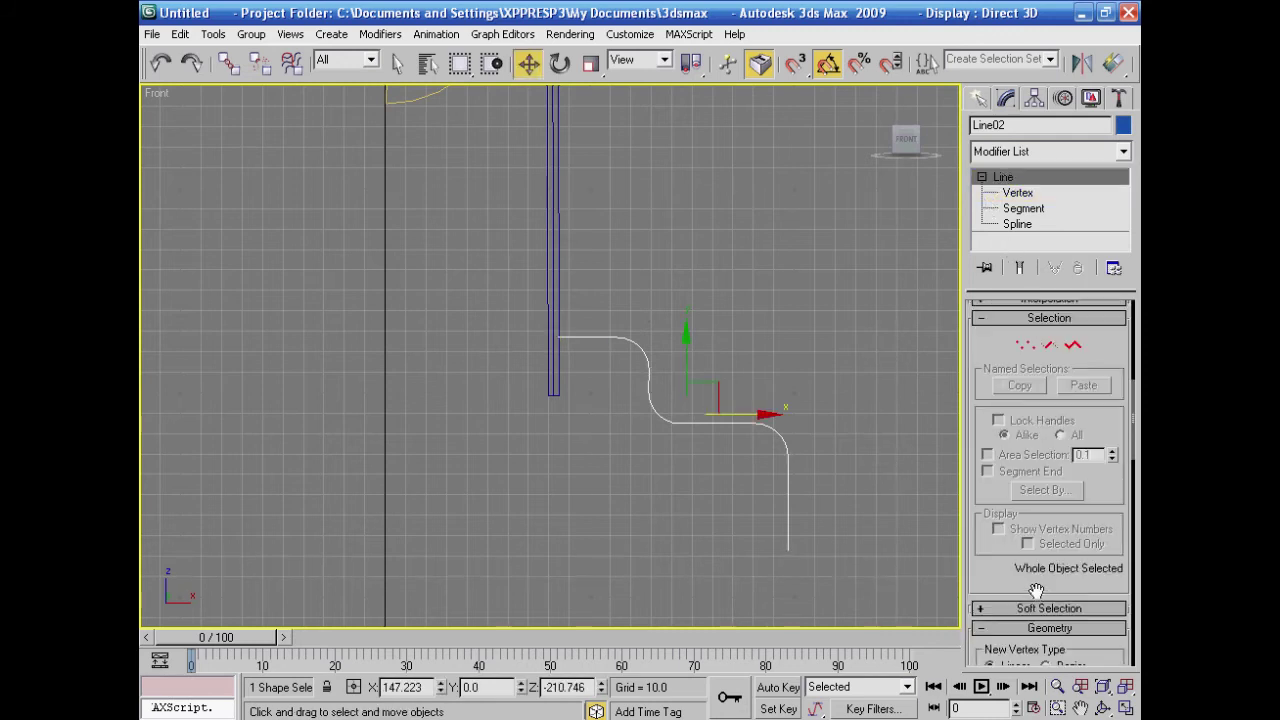
{"action": "scroll", "coordinate": [1036, 590], "scroll_direction": "up", "scroll_amount": 3}
{"action": "left_click", "coordinate": [982, 330]}
{"action": "left_click", "coordinate": [982, 345]}
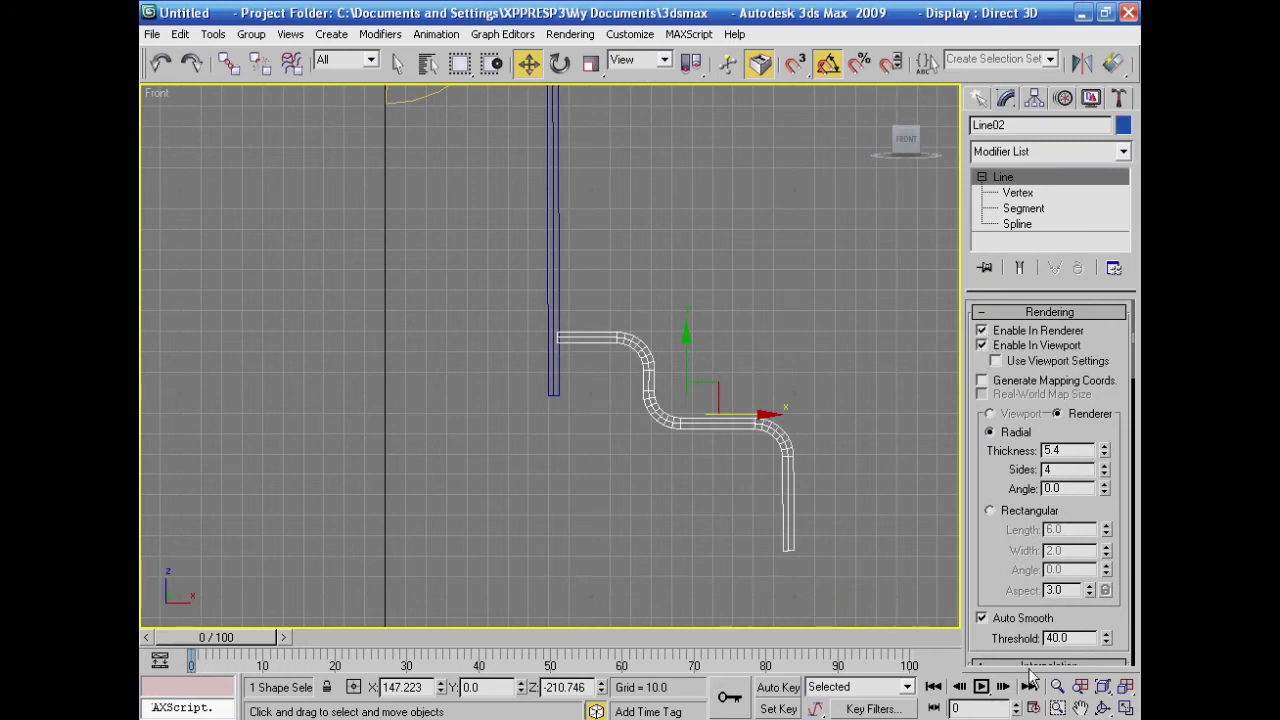
Step: Restore four viewports, frame the curve in Perspective, then turn the tube display off again
{"action": "left_click", "coordinate": [1125, 707]}
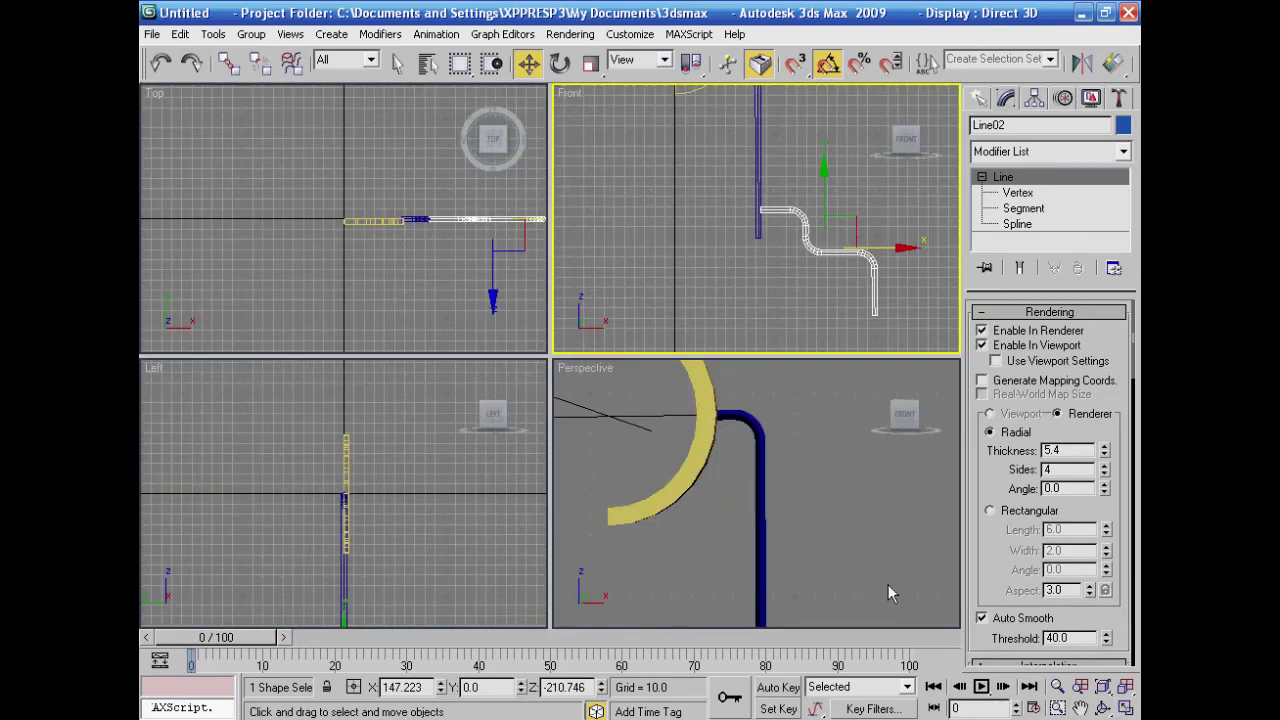
{"action": "middle_click_drag", "start_coordinate": [826, 515], "coordinate": [822, 307]}
{"action": "scroll", "coordinate": [908, 586], "scroll_direction": "down", "scroll_amount": 4}
{"action": "middle_click_drag", "start_coordinate": [876, 575], "coordinate": [877, 600]}
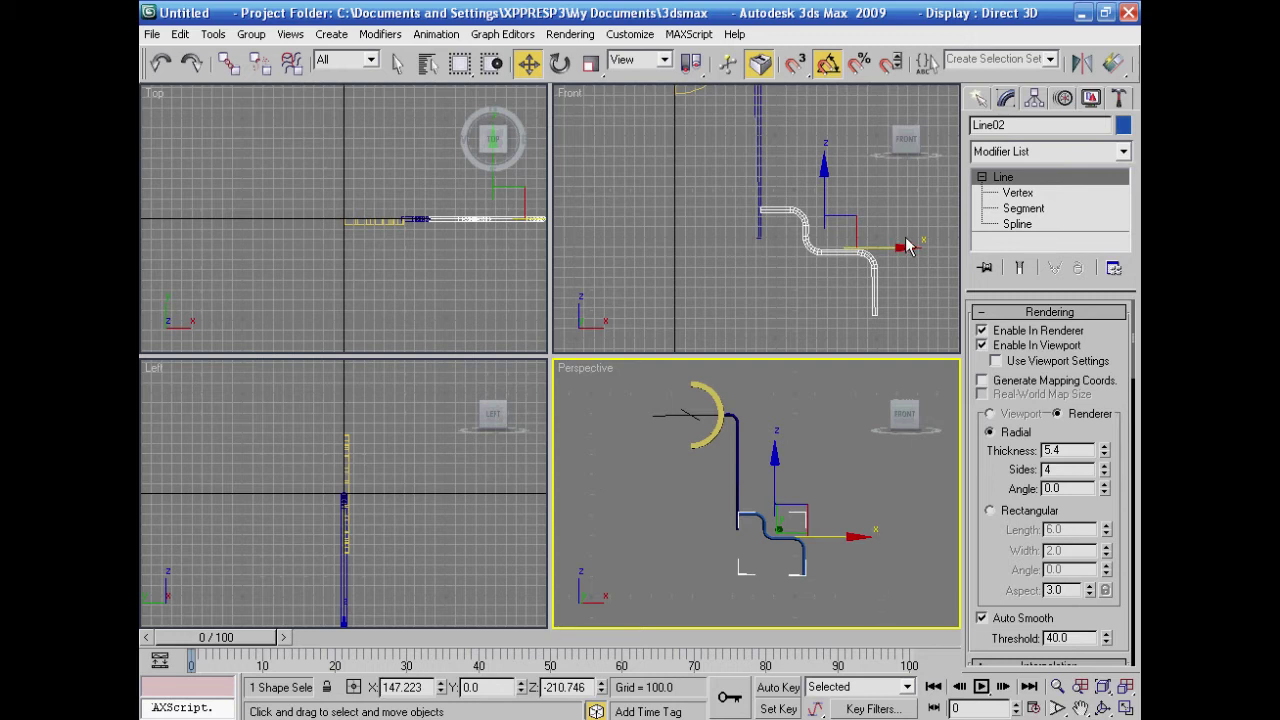
{"action": "left_click", "coordinate": [981, 330]}
{"action": "left_click", "coordinate": [981, 345]}
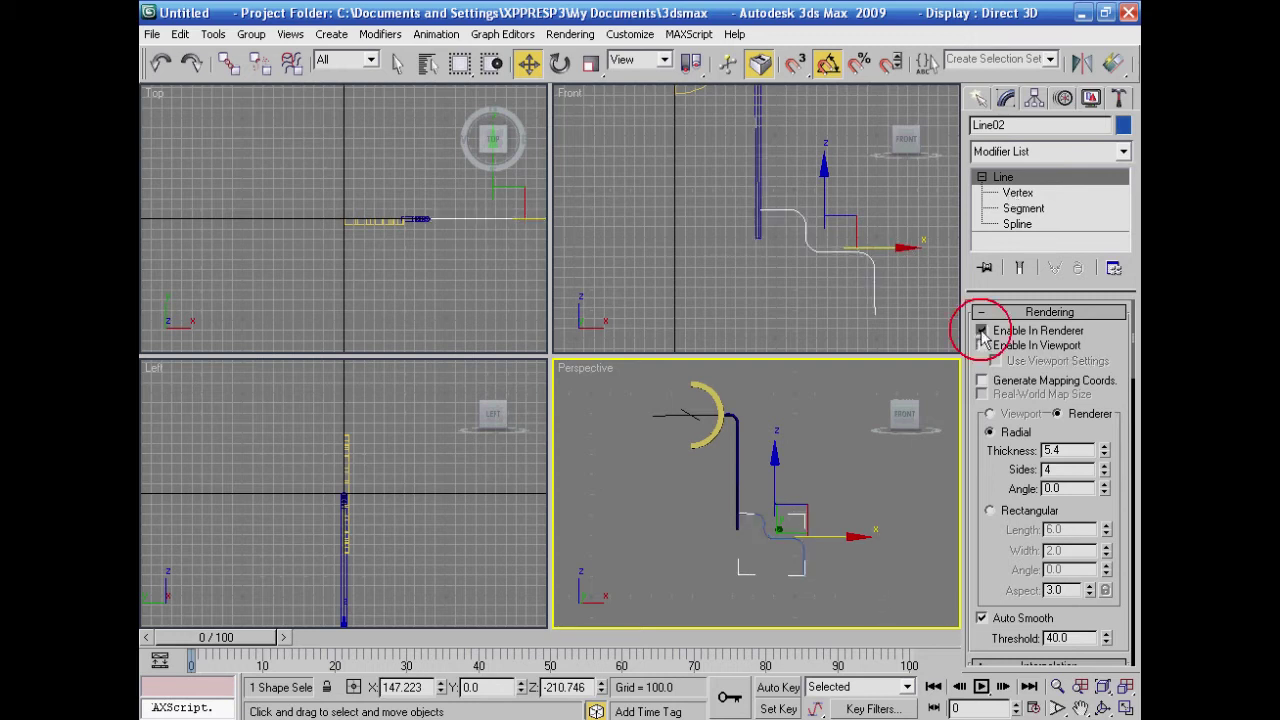
Step: In Vertex mode, box-select the curve's lower vertices and shift them left
{"action": "left_click", "coordinate": [1015, 193]}
{"action": "left_click", "coordinate": [1015, 193]}
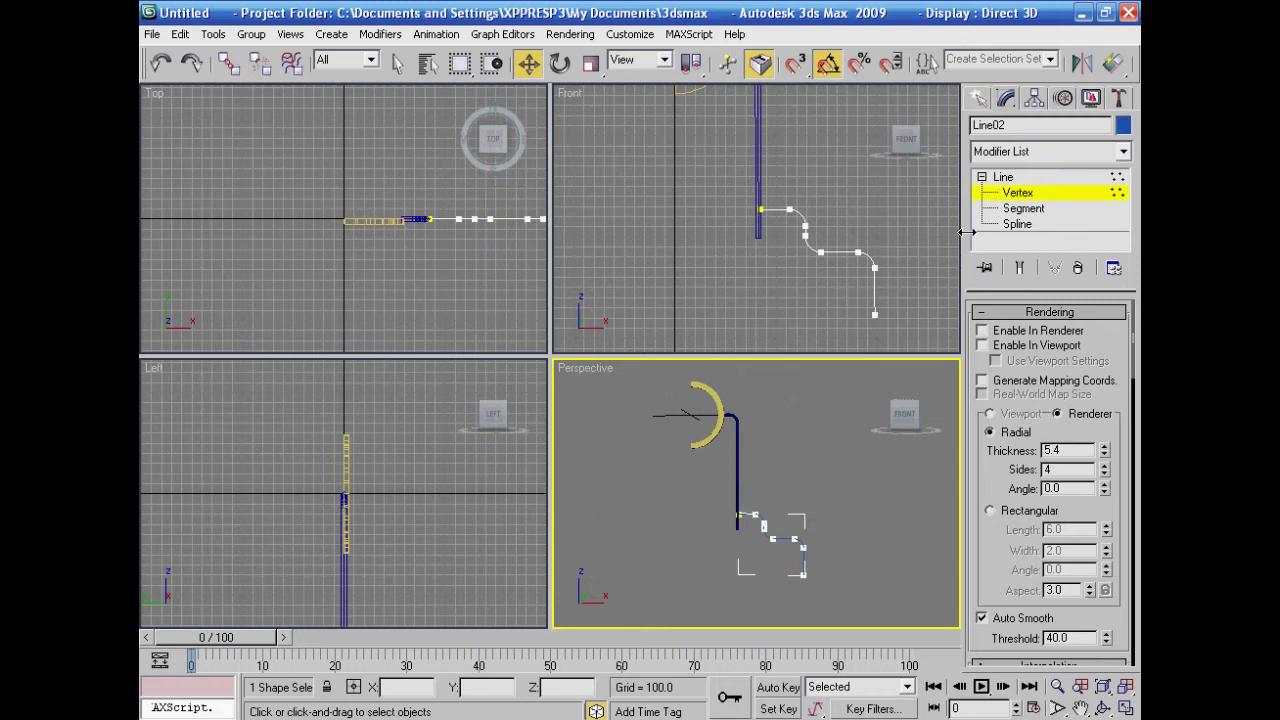
{"action": "scroll", "coordinate": [806, 295], "scroll_direction": "up", "scroll_amount": 3}
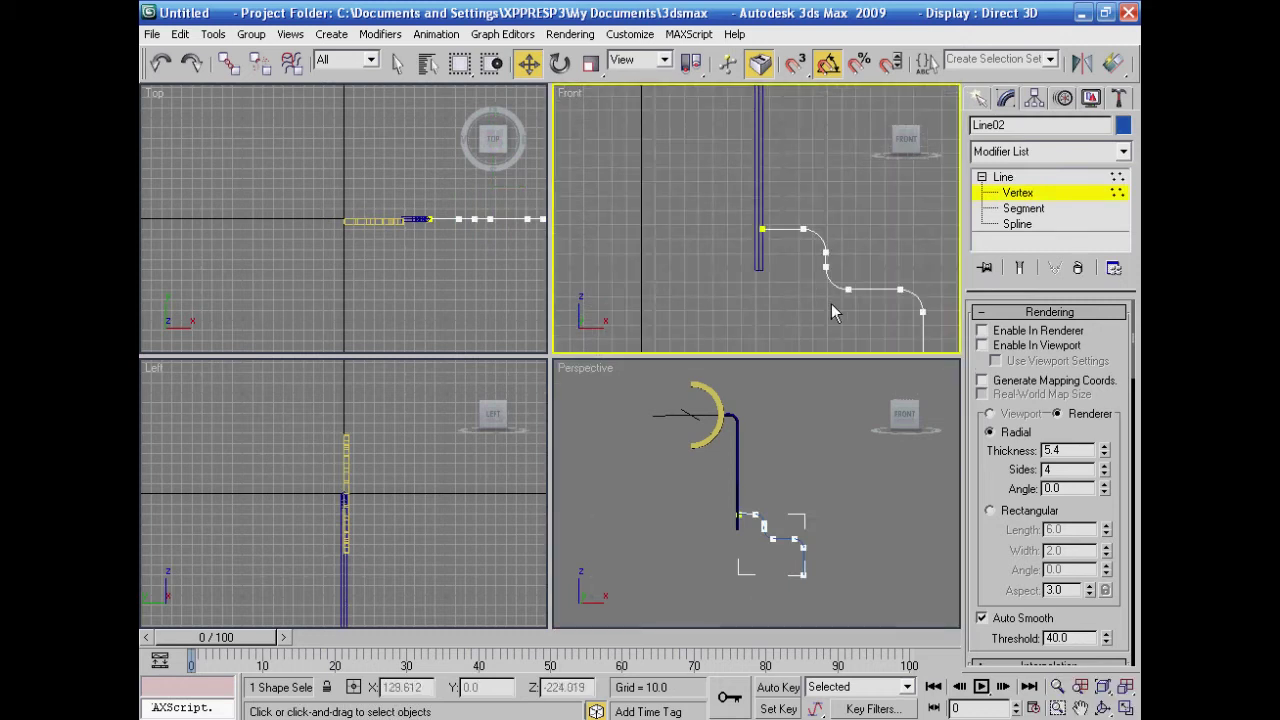
{"action": "scroll", "coordinate": [808, 286], "scroll_direction": "down", "scroll_amount": 2}
{"action": "left_click_drag", "start_coordinate": [900, 210], "coordinate": [786, 344]}
{"action": "left_click_drag", "start_coordinate": [913, 254], "coordinate": [905, 254]}
{"action": "right_click", "coordinate": [905, 254]}
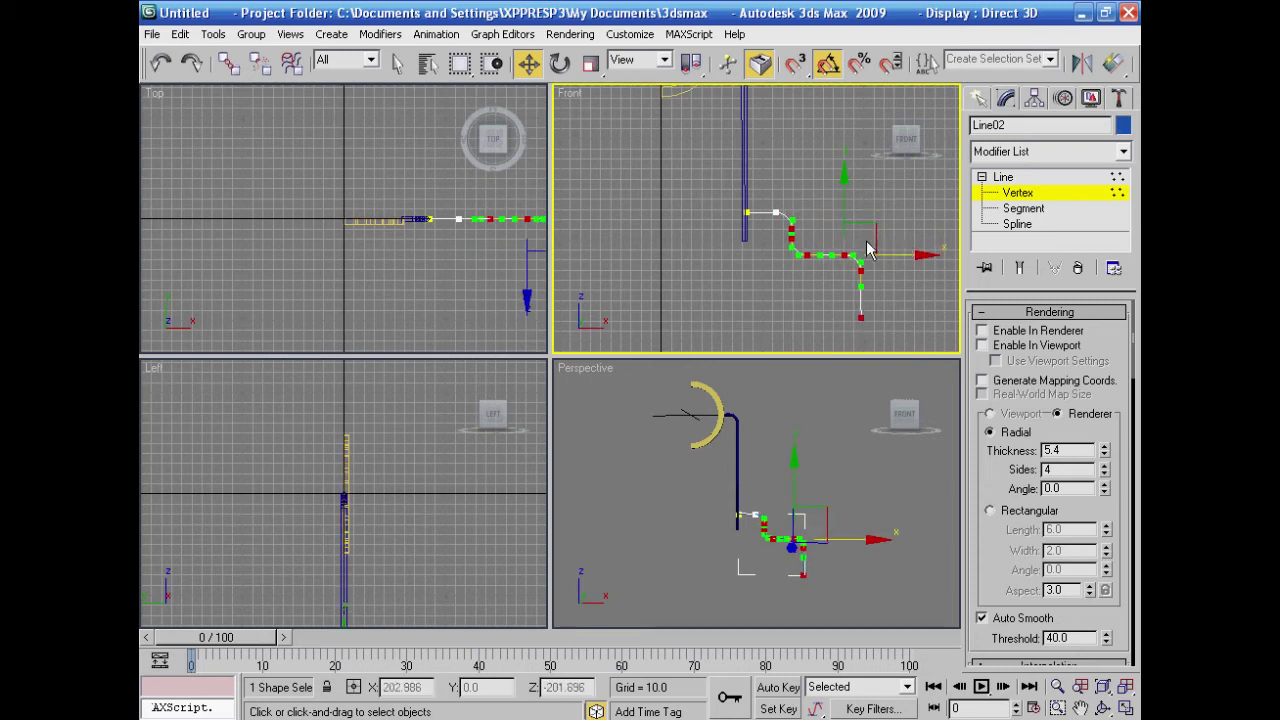
{"action": "left_click_drag", "start_coordinate": [768, 201], "coordinate": [898, 334]}
{"action": "left_click_drag", "start_coordinate": [886, 251], "coordinate": [836, 358]}
Step: Pull the lower-right vertices left, raise the bottom end vertex, and re-enable tube rendering
{"action": "left_click", "coordinate": [890, 238]}
{"action": "left_click_drag", "start_coordinate": [904, 256], "coordinate": [838, 208]}
{"action": "left_click", "coordinate": [902, 309]}
{"action": "left_click", "coordinate": [838, 318]}
{"action": "left_click", "coordinate": [826, 211]}
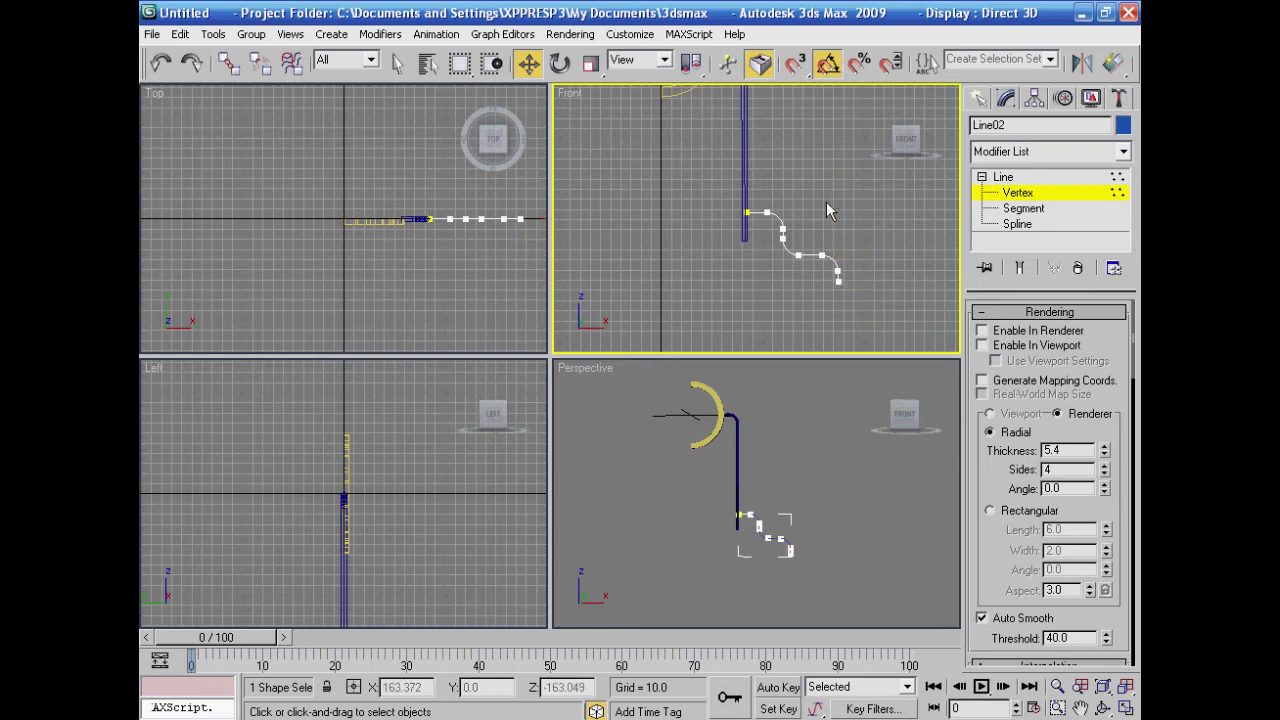
{"action": "left_click", "coordinate": [822, 498]}
{"action": "left_click", "coordinate": [982, 330]}
{"action": "left_click", "coordinate": [982, 345]}
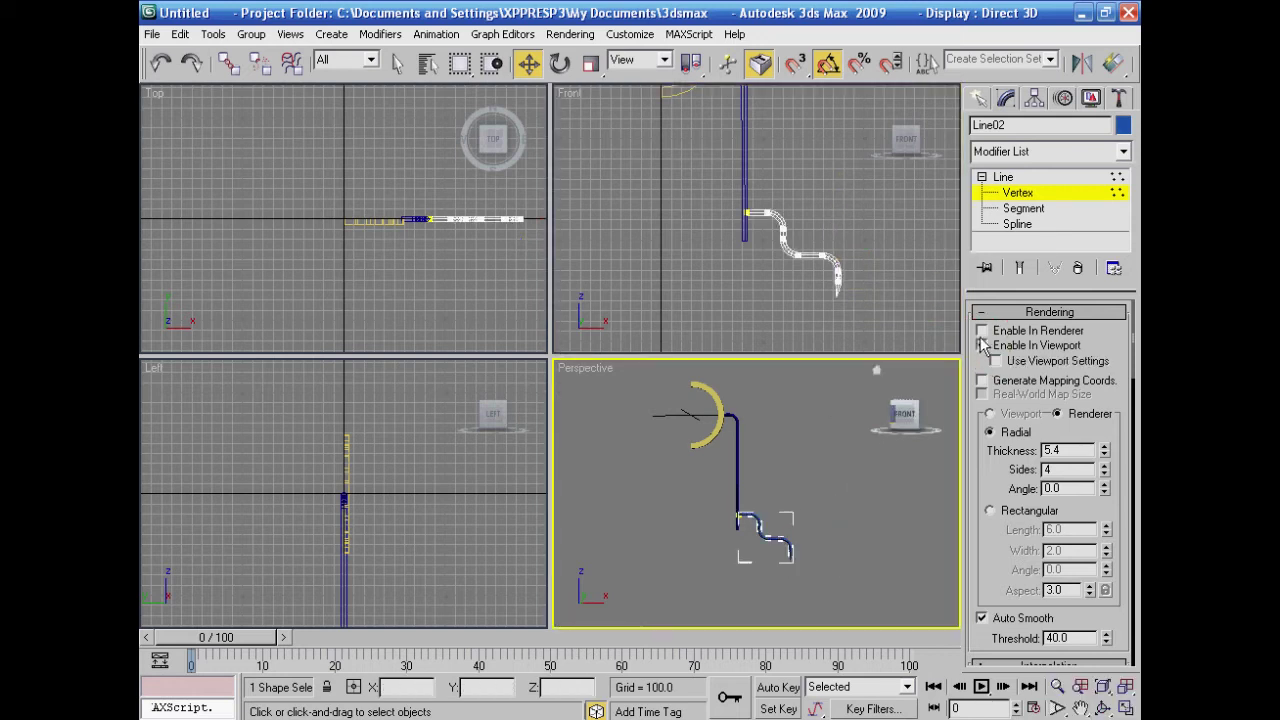
Step: Set the tube's Radial Angle to 45.0 in the Rendering rollout
{"action": "scroll", "coordinate": [886, 520], "scroll_direction": "up", "scroll_amount": 1}
{"action": "scroll", "coordinate": [879, 531], "scroll_direction": "up", "scroll_amount": 3}
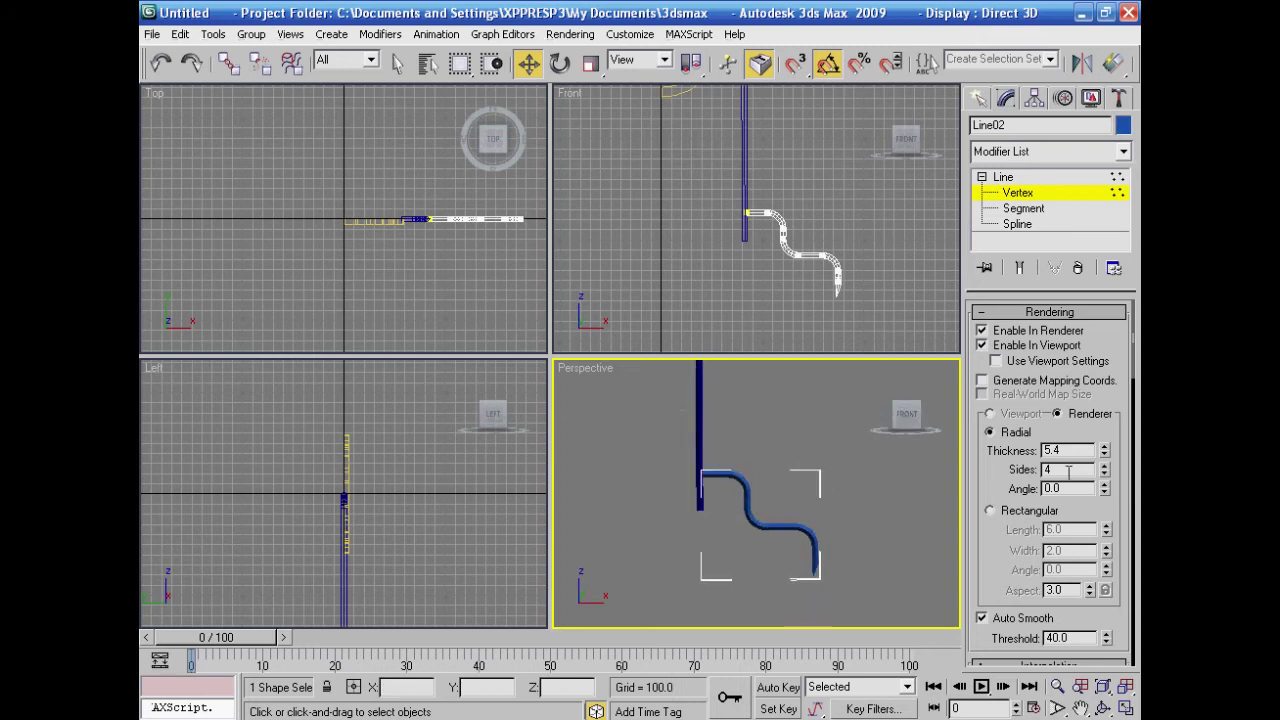
{"action": "scroll", "coordinate": [930, 543], "scroll_direction": "up", "scroll_amount": 3}
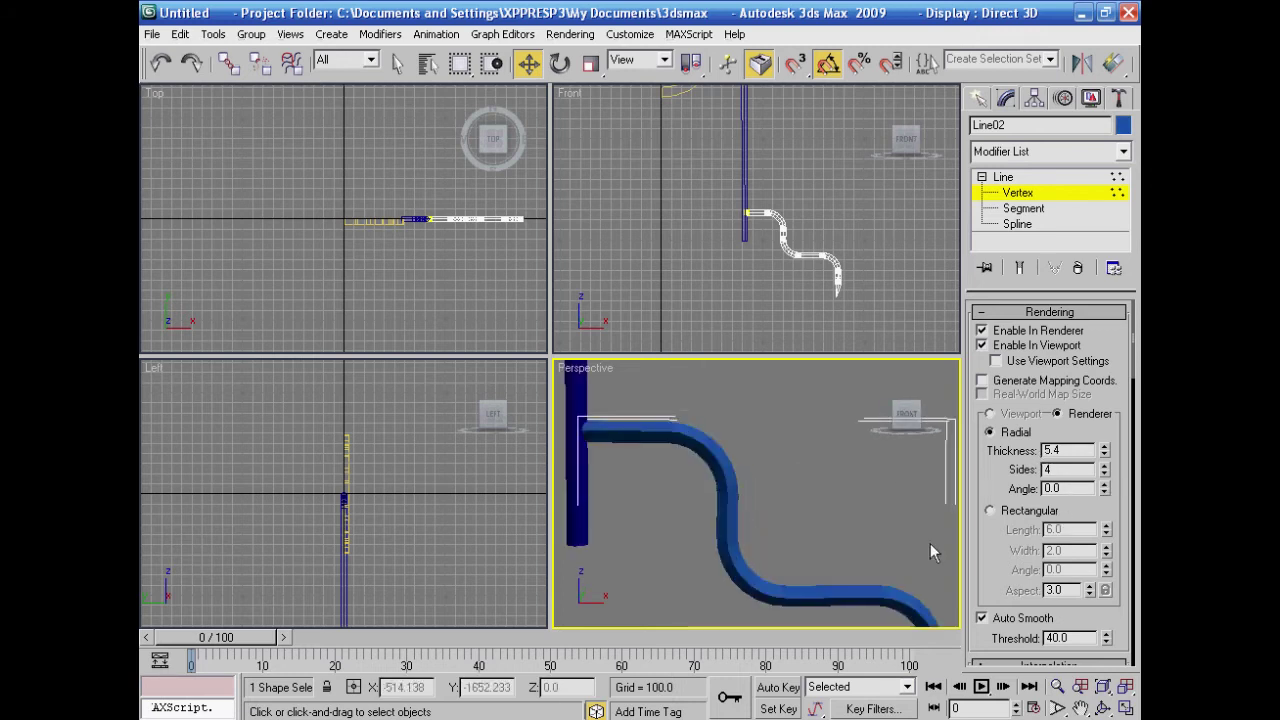
{"action": "left_click_drag", "start_coordinate": [1105, 488], "coordinate": [1106, 425]}
{"action": "left_click_drag", "start_coordinate": [1114, 361], "coordinate": [1144, 245]}
{"action": "left_click_drag", "start_coordinate": [1134, 10], "coordinate": [1125, 51]}
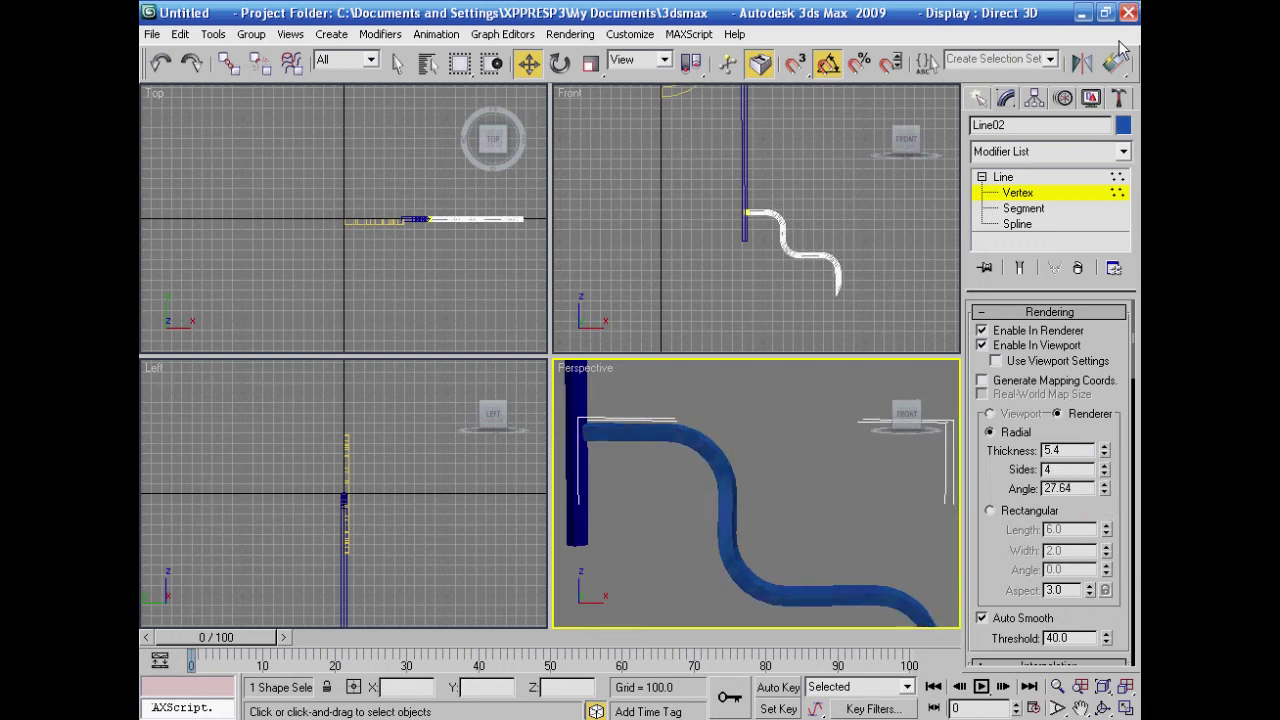
{"action": "left_click", "coordinate": [905, 422]}
{"action": "left_click", "coordinate": [1104, 492]}
{"action": "left_click_drag", "start_coordinate": [1107, 491], "coordinate": [1101, 429]}
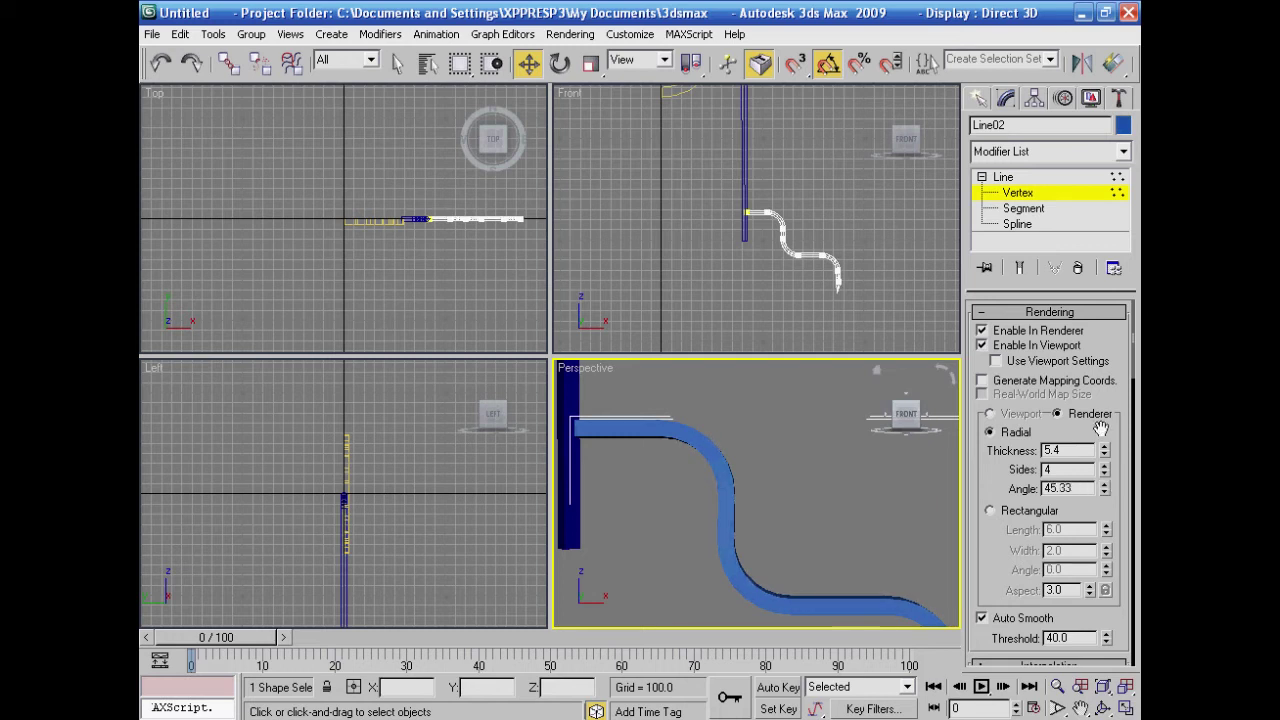
{"action": "left_click_drag", "start_coordinate": [1062, 488], "coordinate": [1126, 489]}
{"action": "key", "text": "Return"}
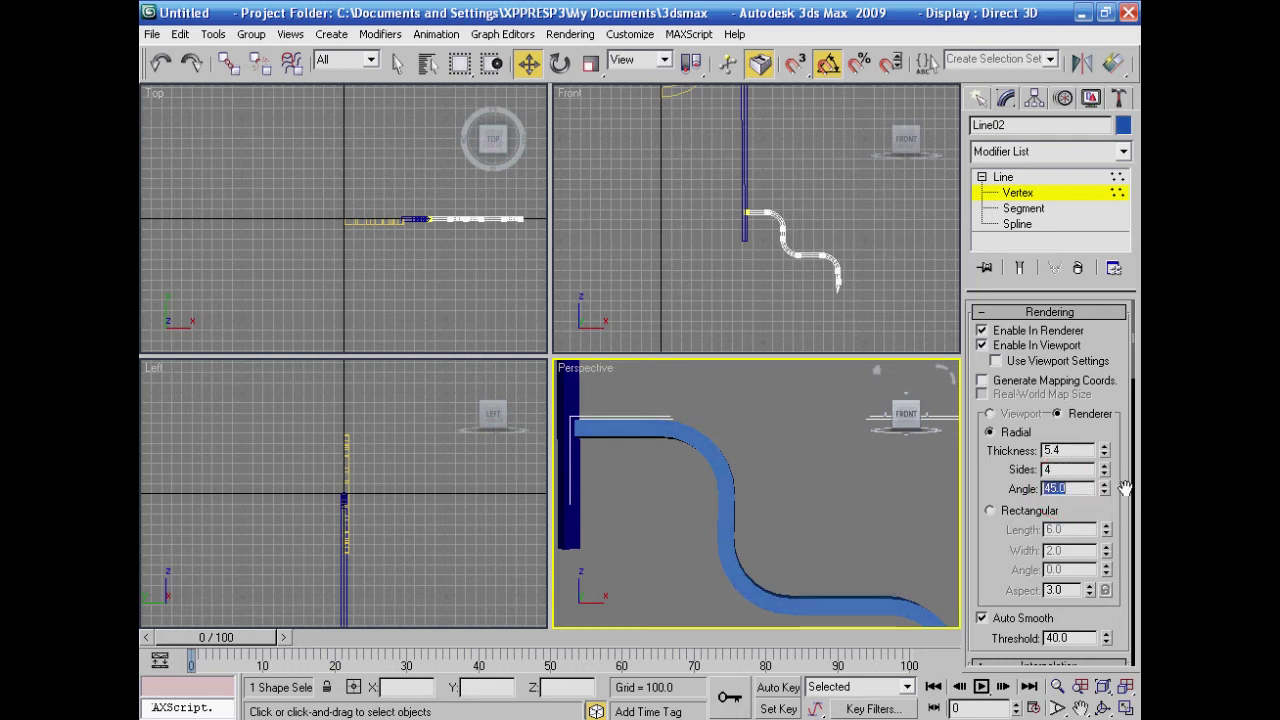
Step: Frame and inspect the rotated tube in Perspective, then turn off its viewport display
{"action": "key", "text": "z"}
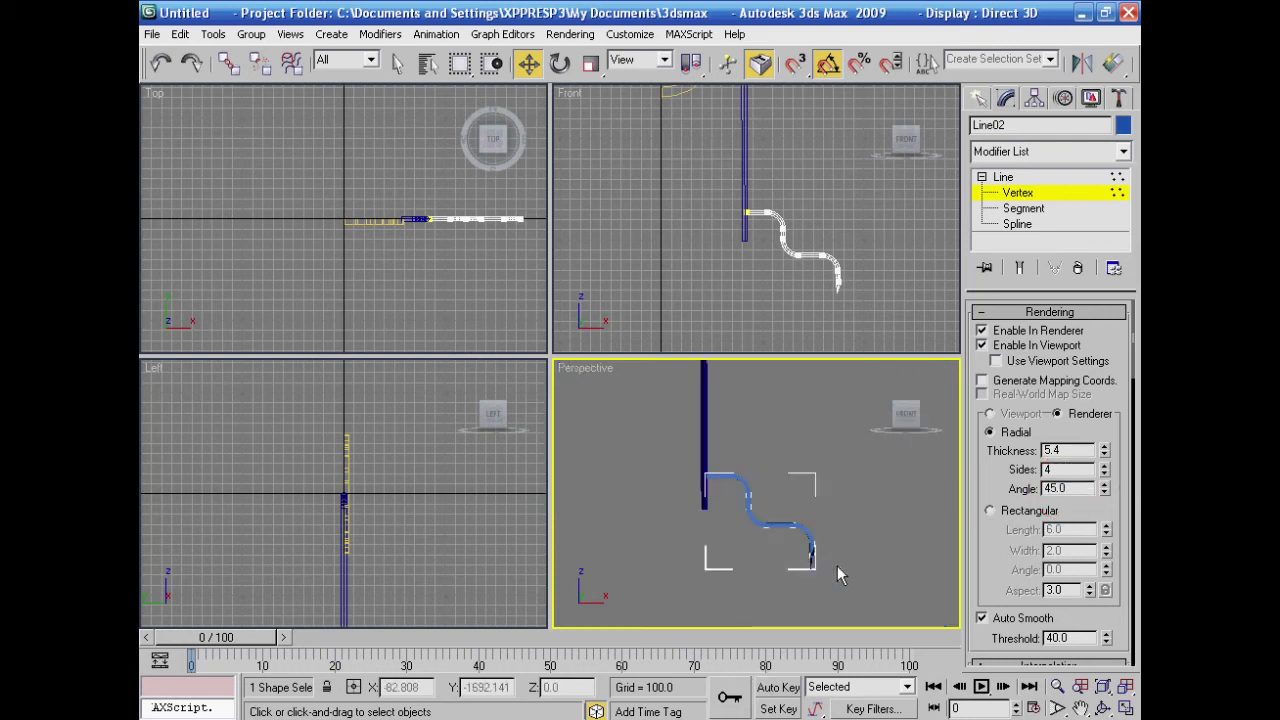
{"action": "left_click", "coordinate": [836, 328]}
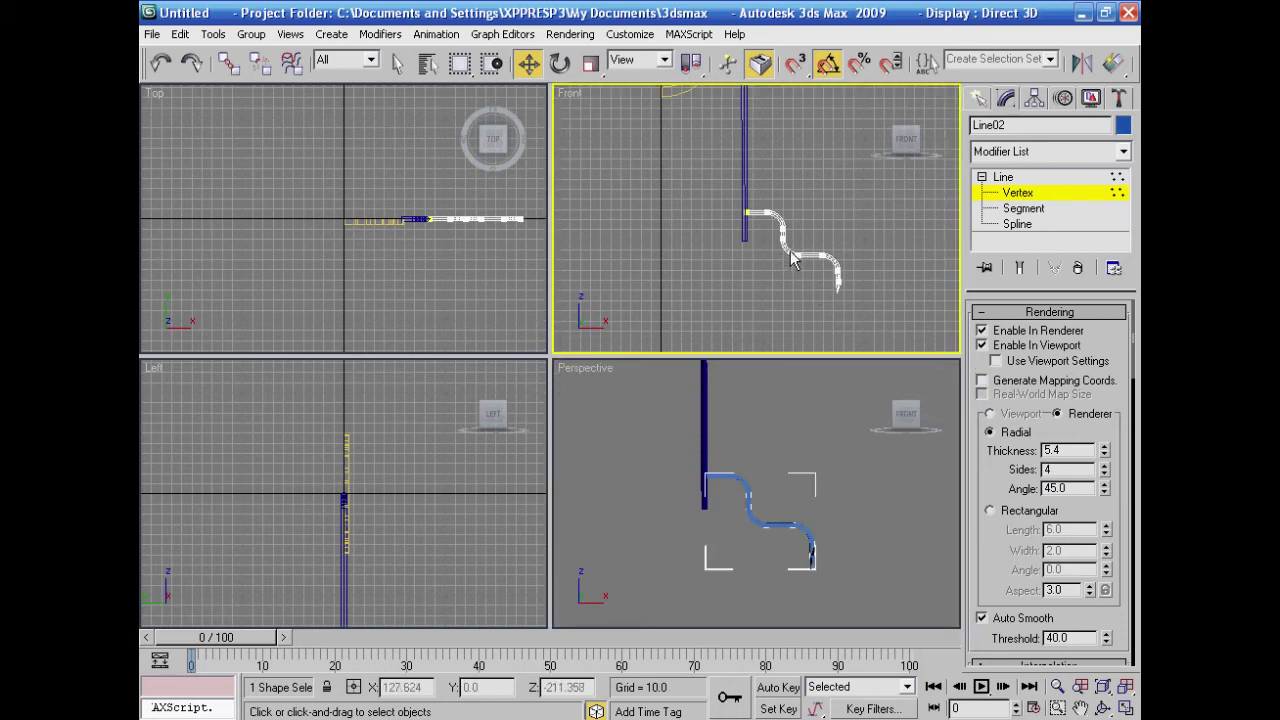
{"action": "scroll", "coordinate": [808, 445], "scroll_direction": "up", "scroll_amount": 3}
{"action": "middle_click_drag", "start_coordinate": [808, 445], "coordinate": [784, 529]}
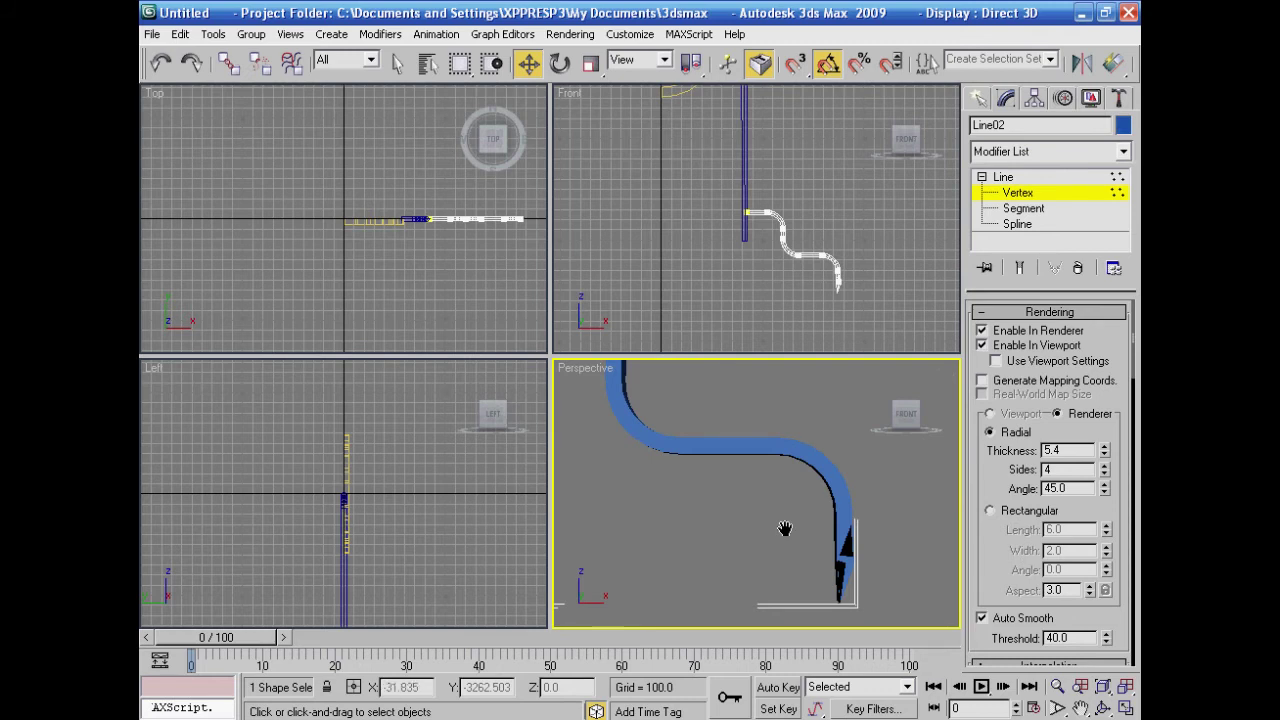
{"action": "scroll", "coordinate": [785, 539], "scroll_direction": "down", "scroll_amount": 3}
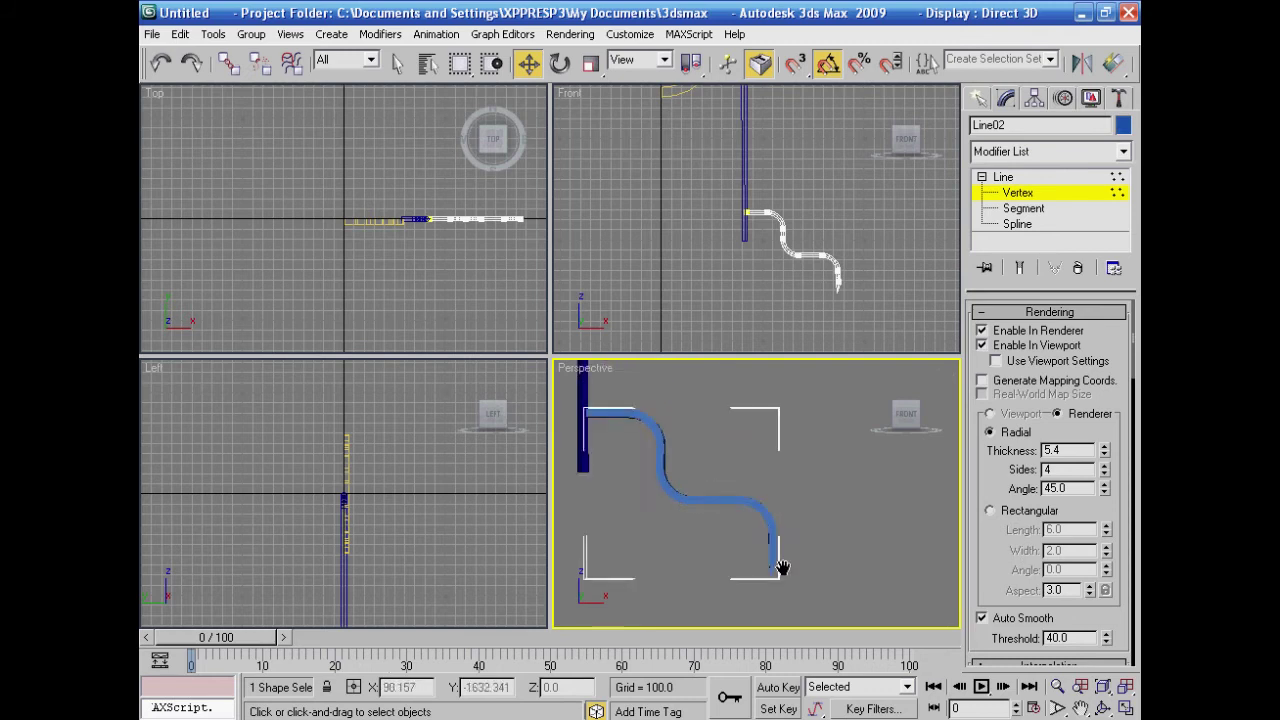
{"action": "scroll", "coordinate": [801, 558], "scroll_direction": "up", "scroll_amount": 5}
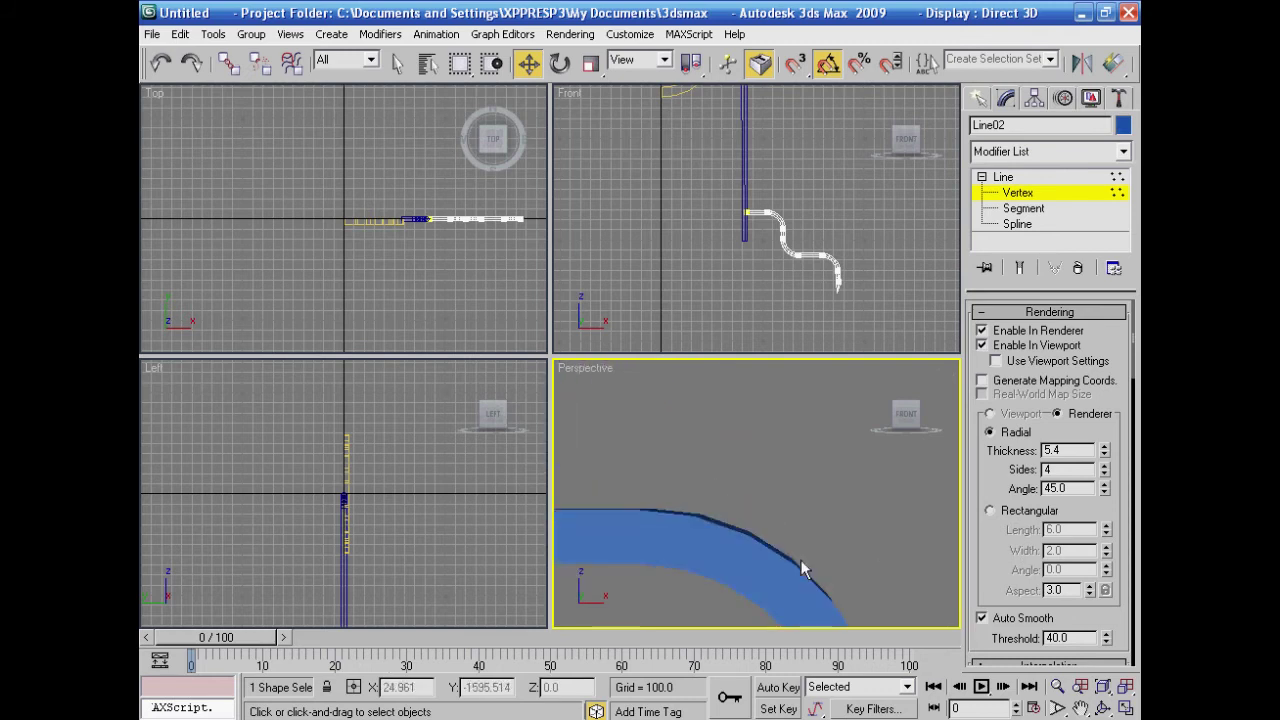
{"action": "scroll", "coordinate": [787, 442], "scroll_direction": "down", "scroll_amount": 3}
{"action": "scroll", "coordinate": [777, 491], "scroll_direction": "up", "scroll_amount": 3}
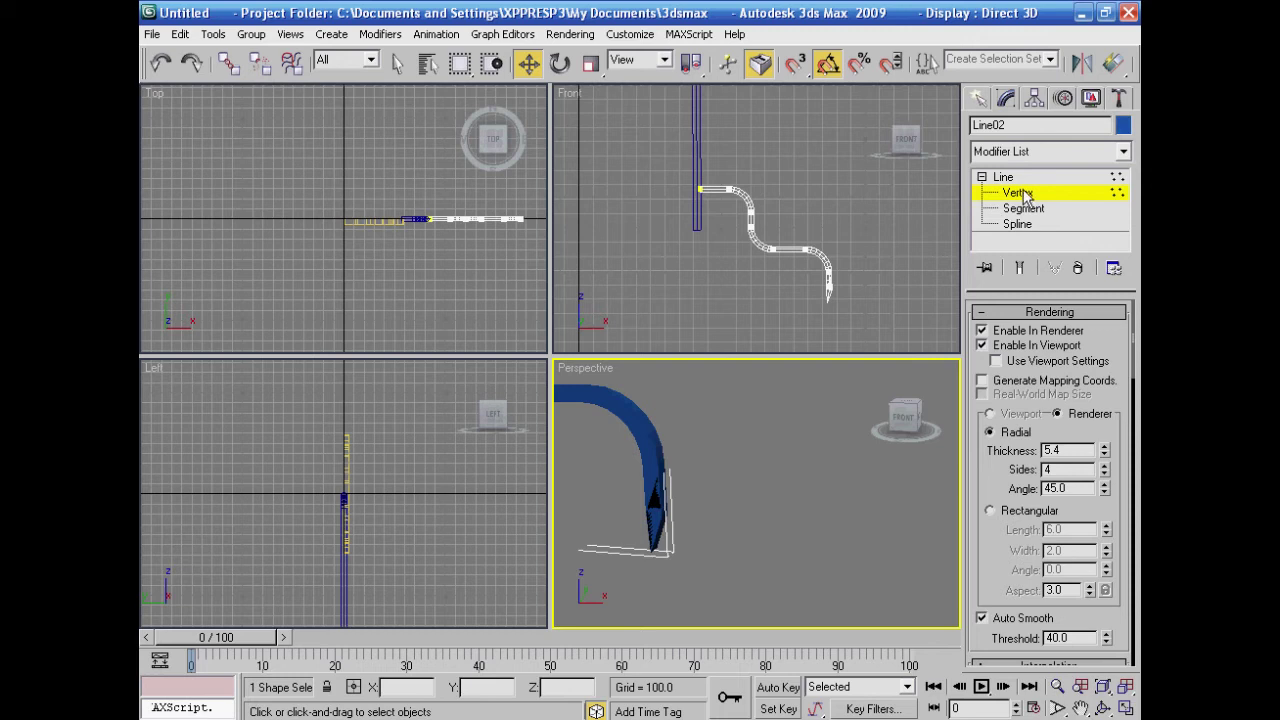
{"action": "left_click", "coordinate": [982, 345]}
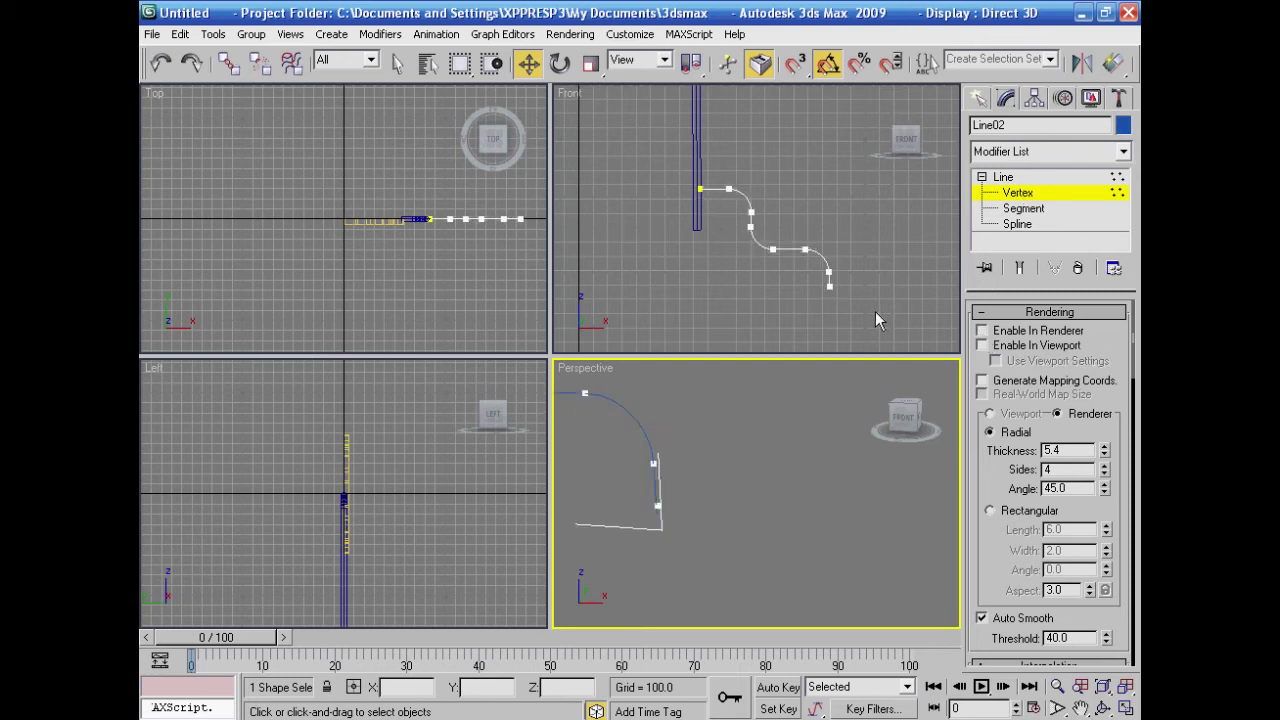
Step: Re-enable Line02's tube rendering and display, and pull its end vertex slightly down
{"action": "left_click", "coordinate": [819, 288]}
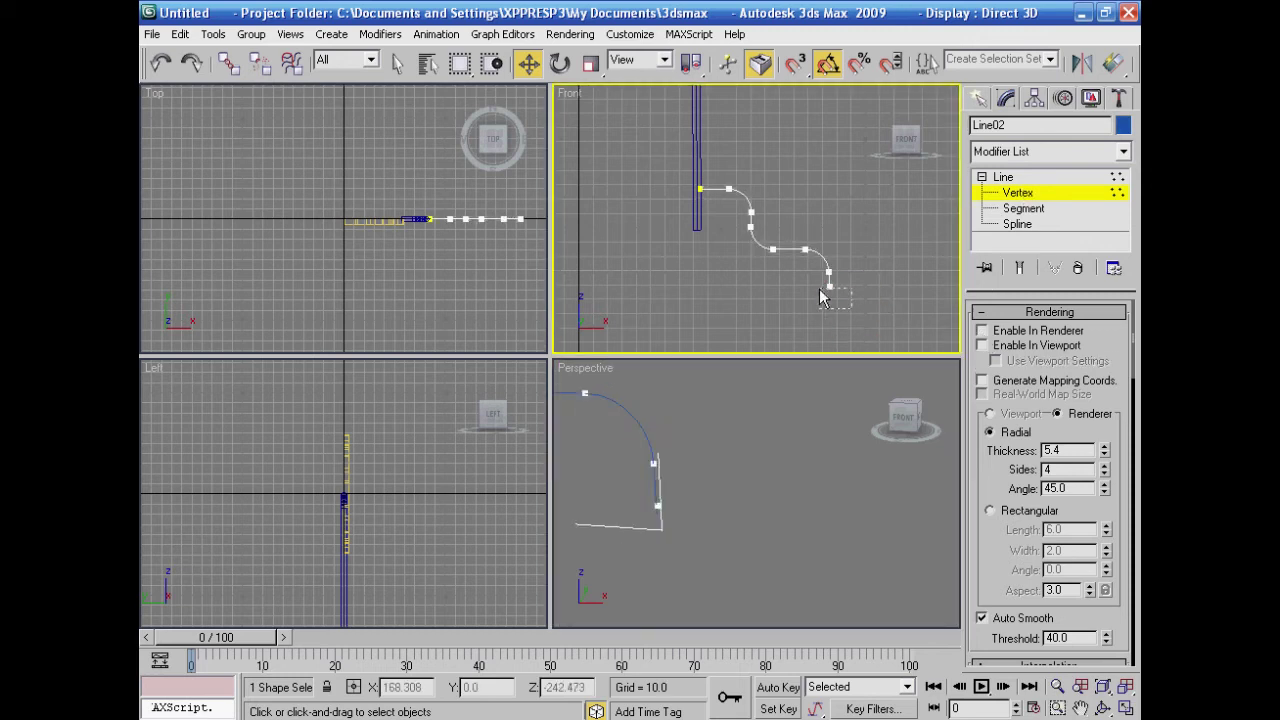
{"action": "left_click", "coordinate": [982, 345]}
{"action": "left_click", "coordinate": [982, 330]}
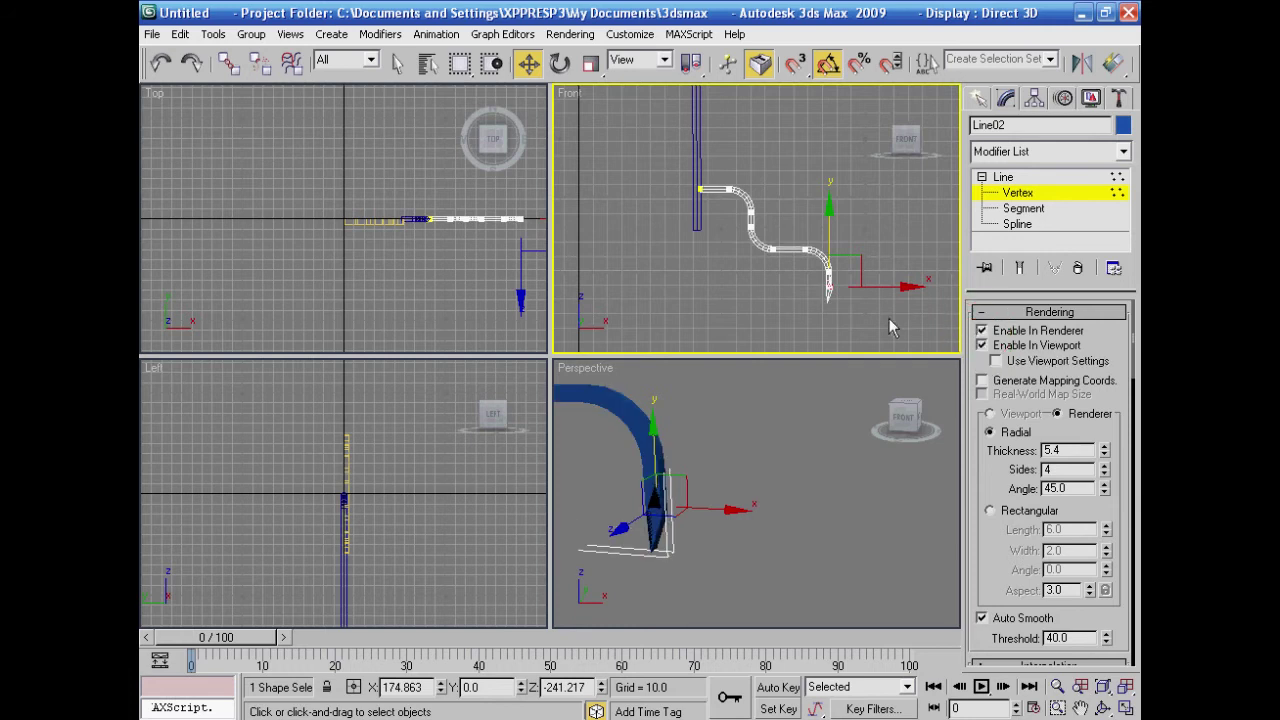
{"action": "middle_click_drag", "start_coordinate": [889, 318], "coordinate": [877, 303]}
{"action": "left_click_drag", "start_coordinate": [827, 203], "coordinate": [822, 213]}
{"action": "mouse_move", "coordinate": [720, 440]}
{"action": "middle_mouse_down", "text": "alt"}
{"action": "mouse_move", "coordinate": [809, 463]}
{"action": "mouse_move", "coordinate": [809, 520]}
{"action": "mouse_move", "coordinate": [851, 537]}
{"action": "middle_mouse_up", "text": "alt"}
{"action": "left_click", "coordinate": [718, 298]}
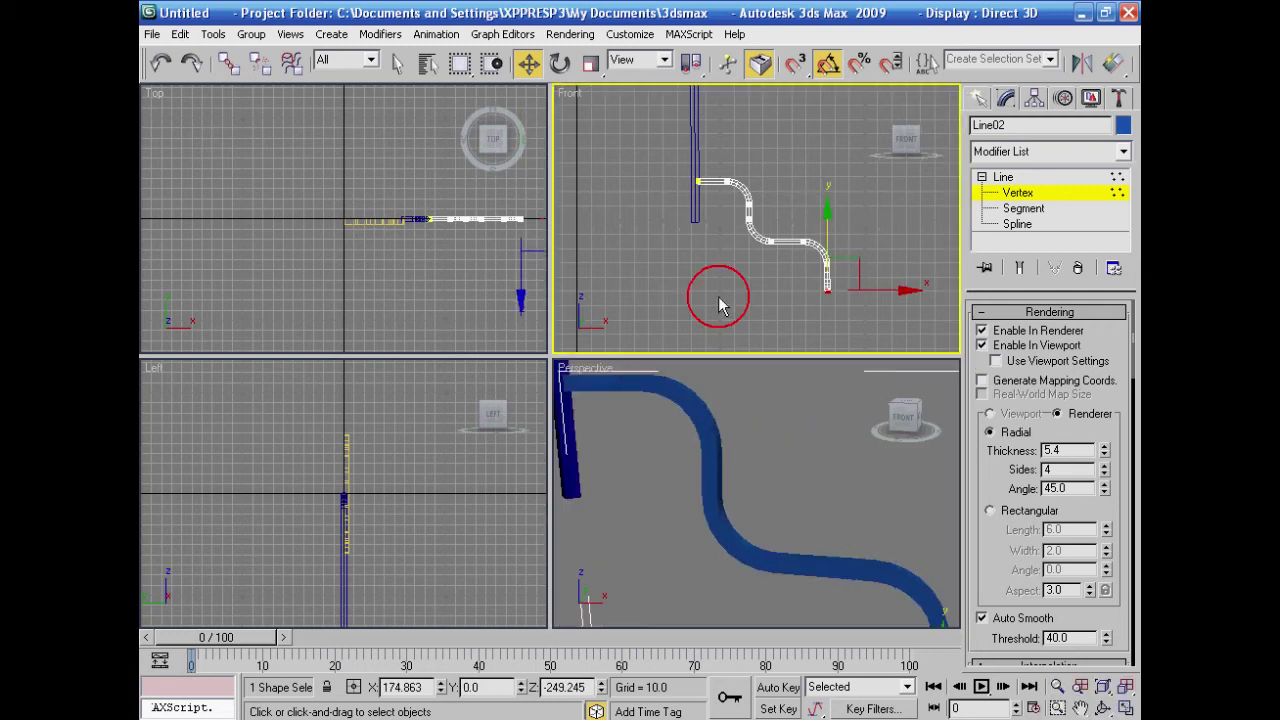
Step: Return to the whole Line02 object with Select and Move active, panning the Front view
{"action": "left_click", "coordinate": [1004, 180]}
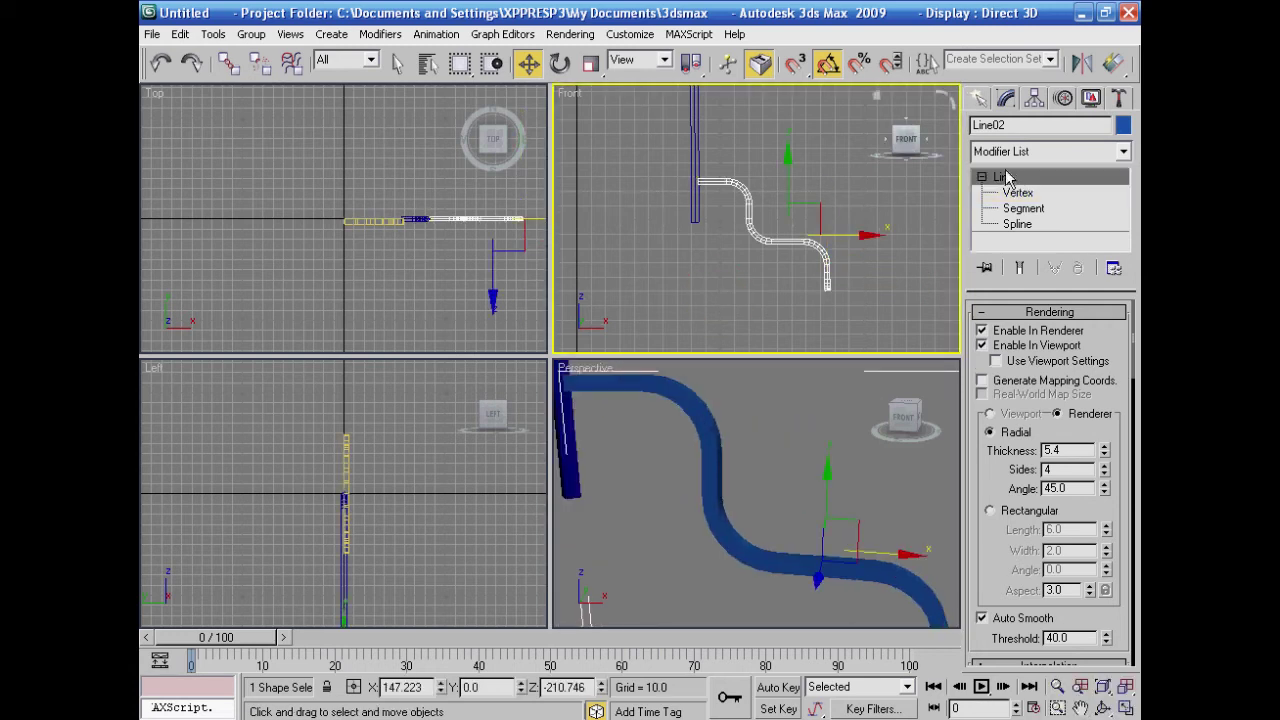
{"action": "left_click", "coordinate": [560, 63]}
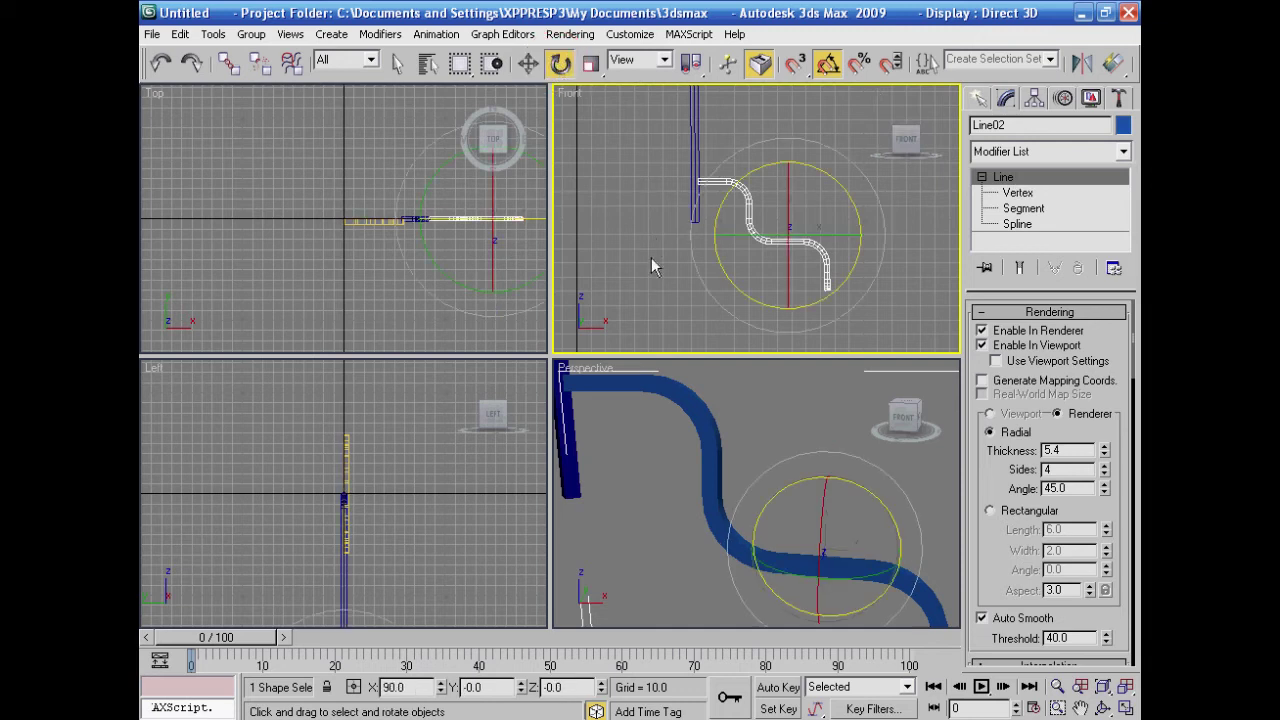
{"action": "left_click", "coordinate": [528, 63]}
{"action": "middle_click_drag", "start_coordinate": [625, 230], "coordinate": [687, 257]}
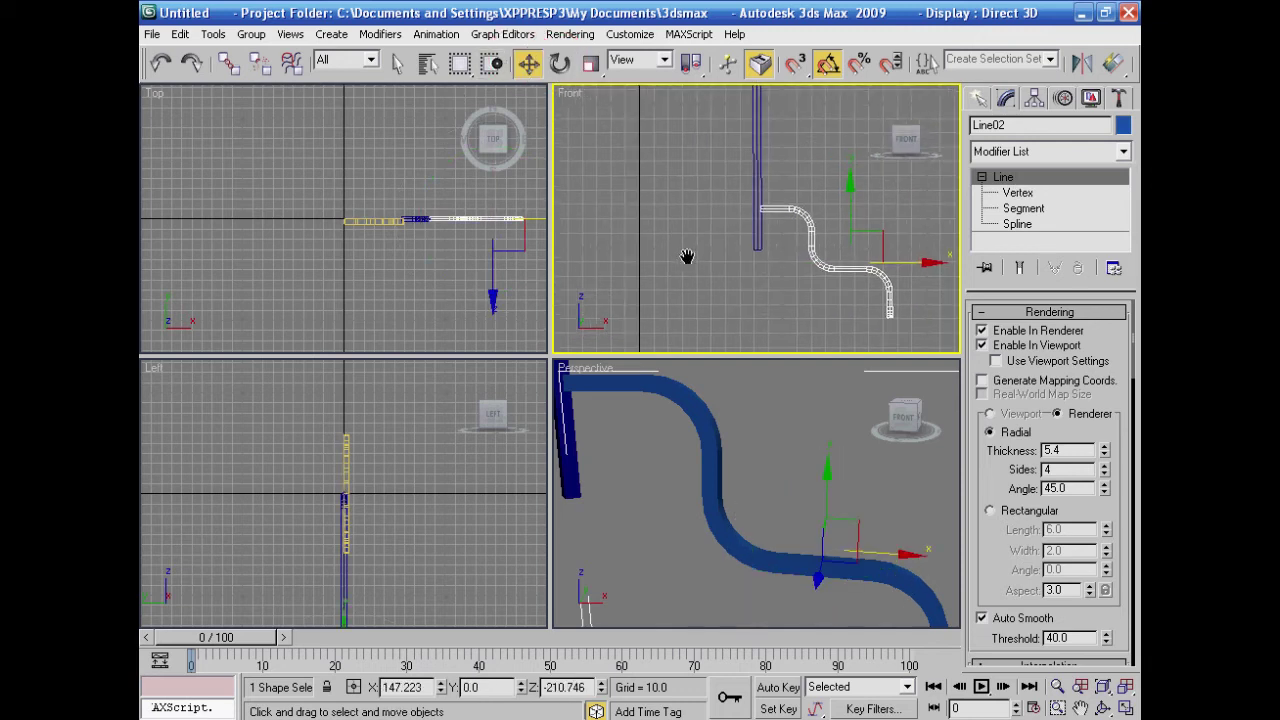
Step: Clone the leg as Line03, mirror it on X, and slide it to the post's other side
{"action": "left_click_drag", "start_coordinate": [927, 263], "coordinate": [822, 268], "text": "shift"}
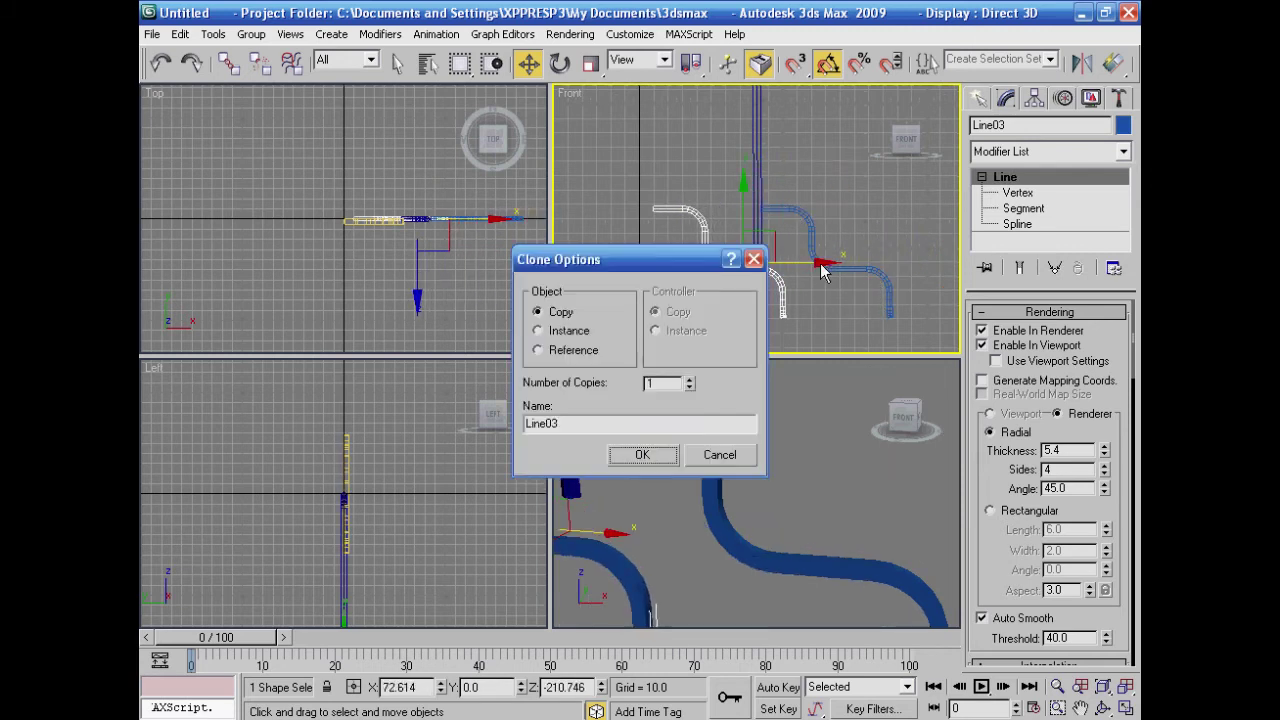
{"action": "left_click", "coordinate": [632, 457]}
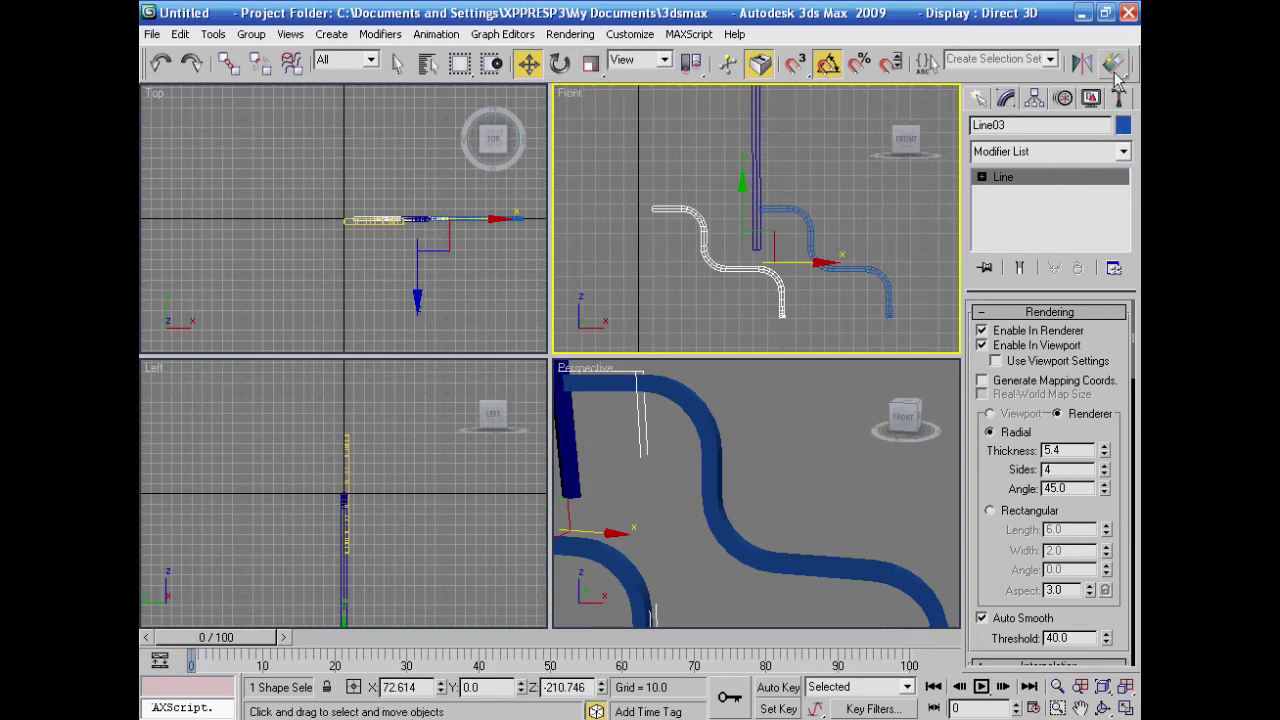
{"action": "left_click", "coordinate": [1082, 63]}
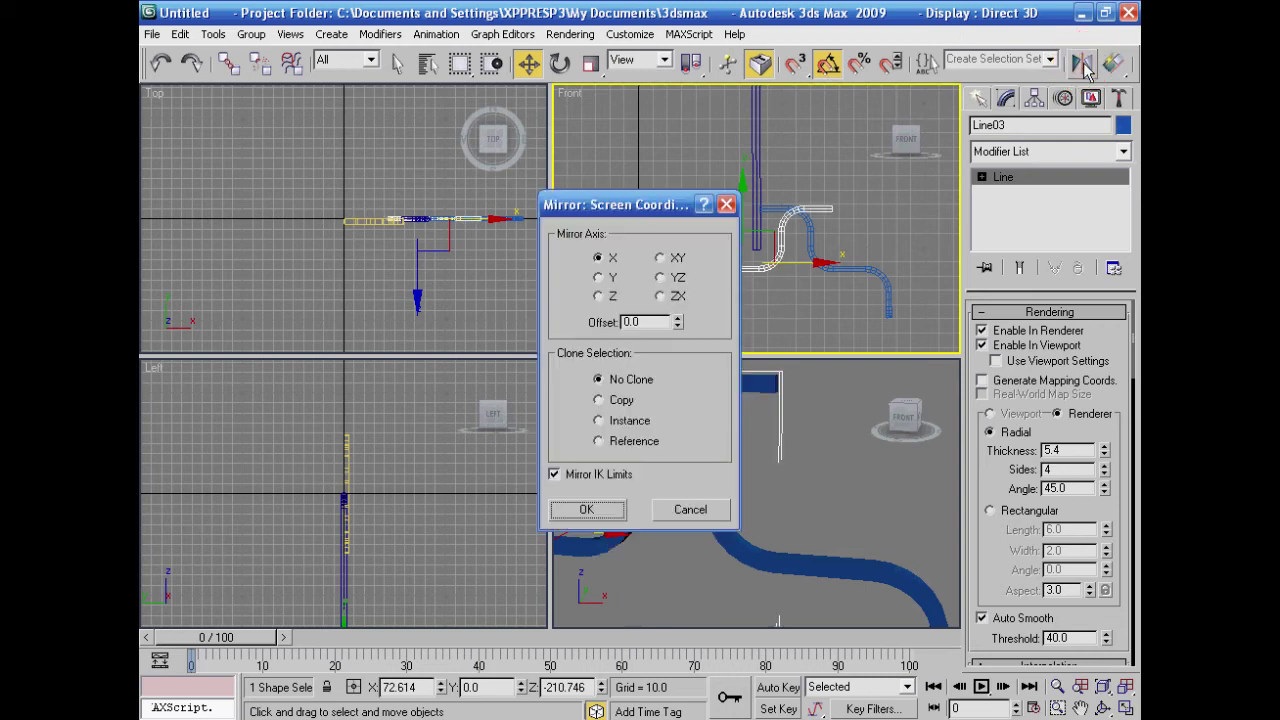
{"action": "left_click_drag", "start_coordinate": [668, 202], "coordinate": [413, 162]}
{"action": "left_click", "coordinate": [332, 467]}
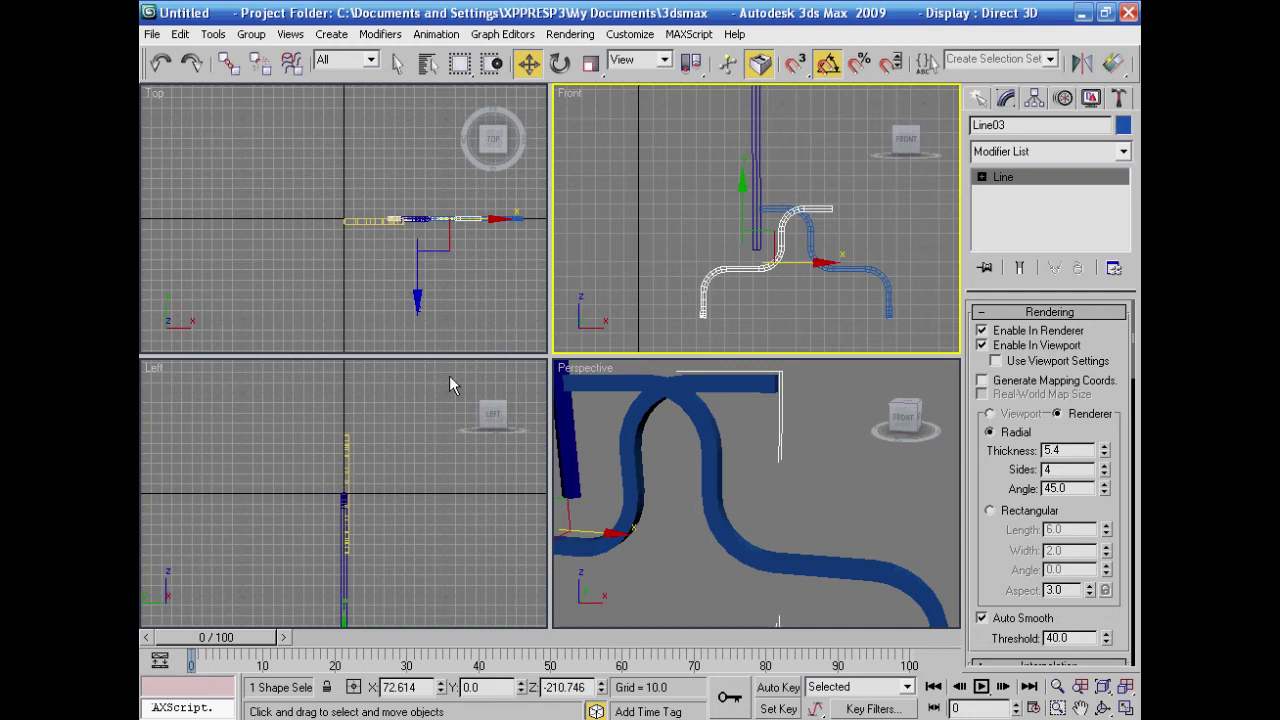
{"action": "left_click_drag", "start_coordinate": [819, 261], "coordinate": [737, 259]}
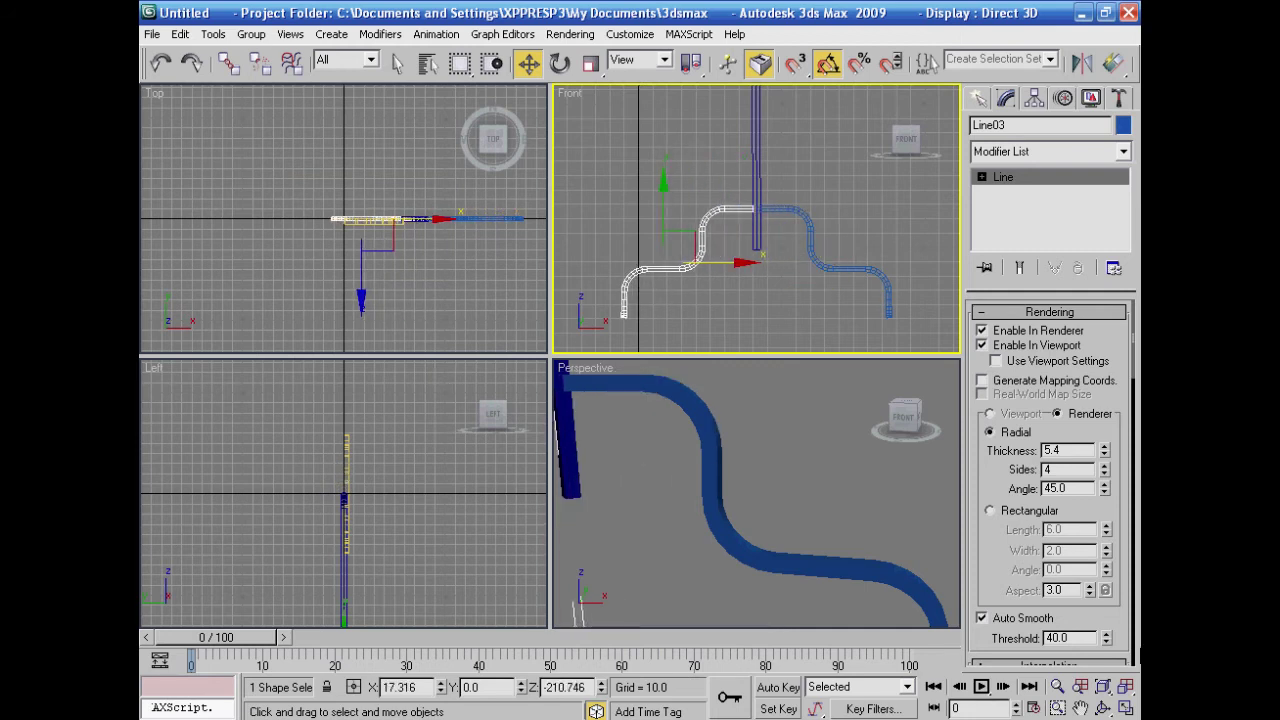
Step: Select both legs and Shift-rotate a copy of the pair -90° around Y
{"action": "left_click", "coordinate": [1126, 708]}
{"action": "scroll", "coordinate": [822, 572], "scroll_direction": "up", "scroll_amount": 5}
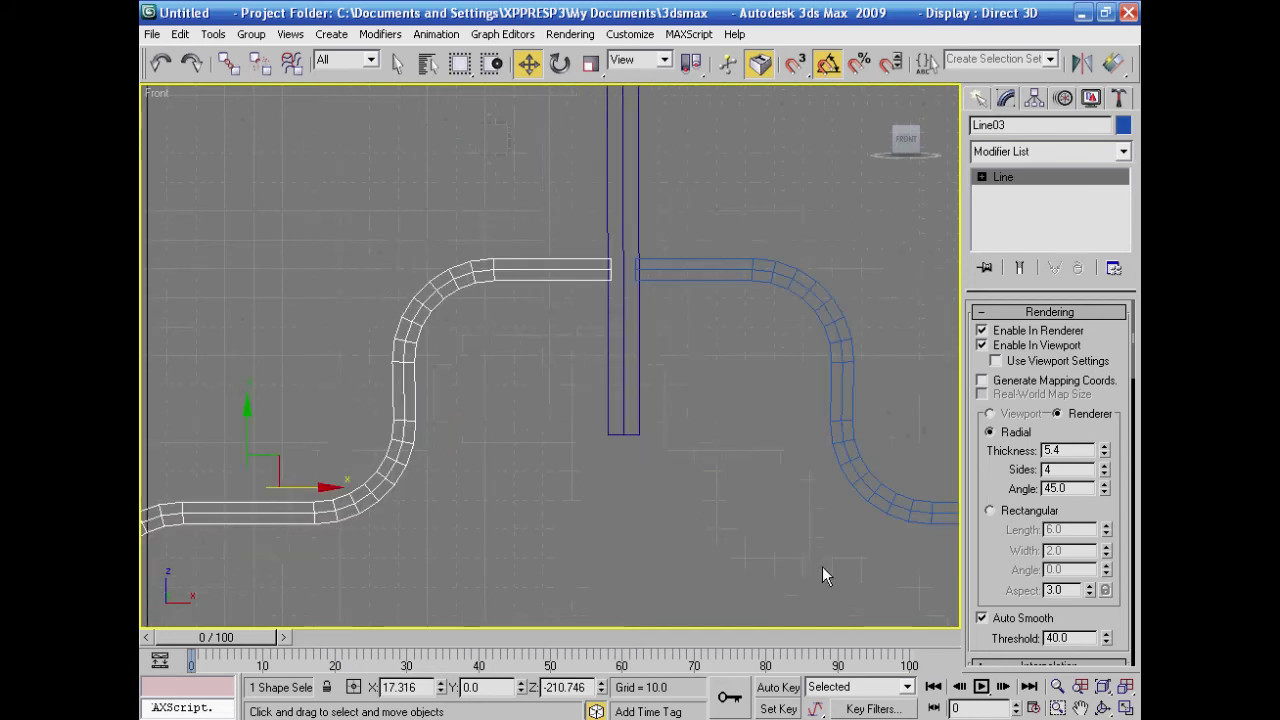
{"action": "scroll", "coordinate": [822, 576], "scroll_direction": "down", "scroll_amount": 5}
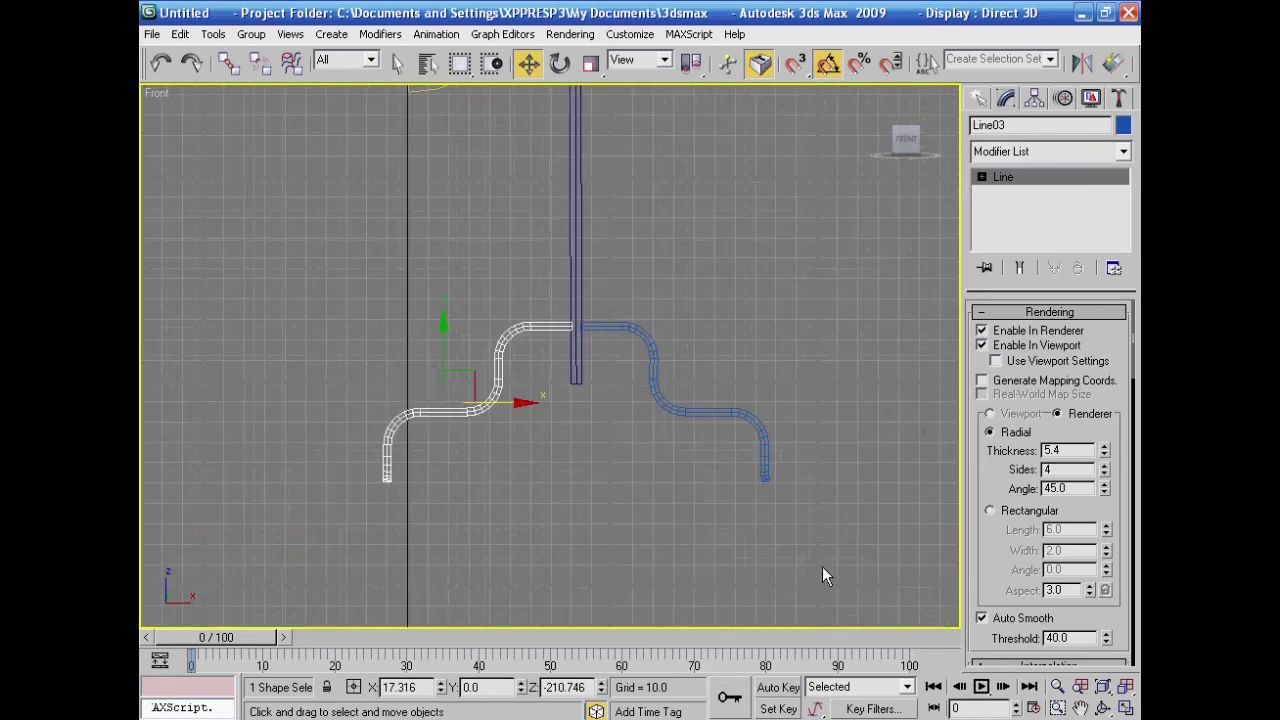
{"action": "left_click", "coordinate": [1126, 708]}
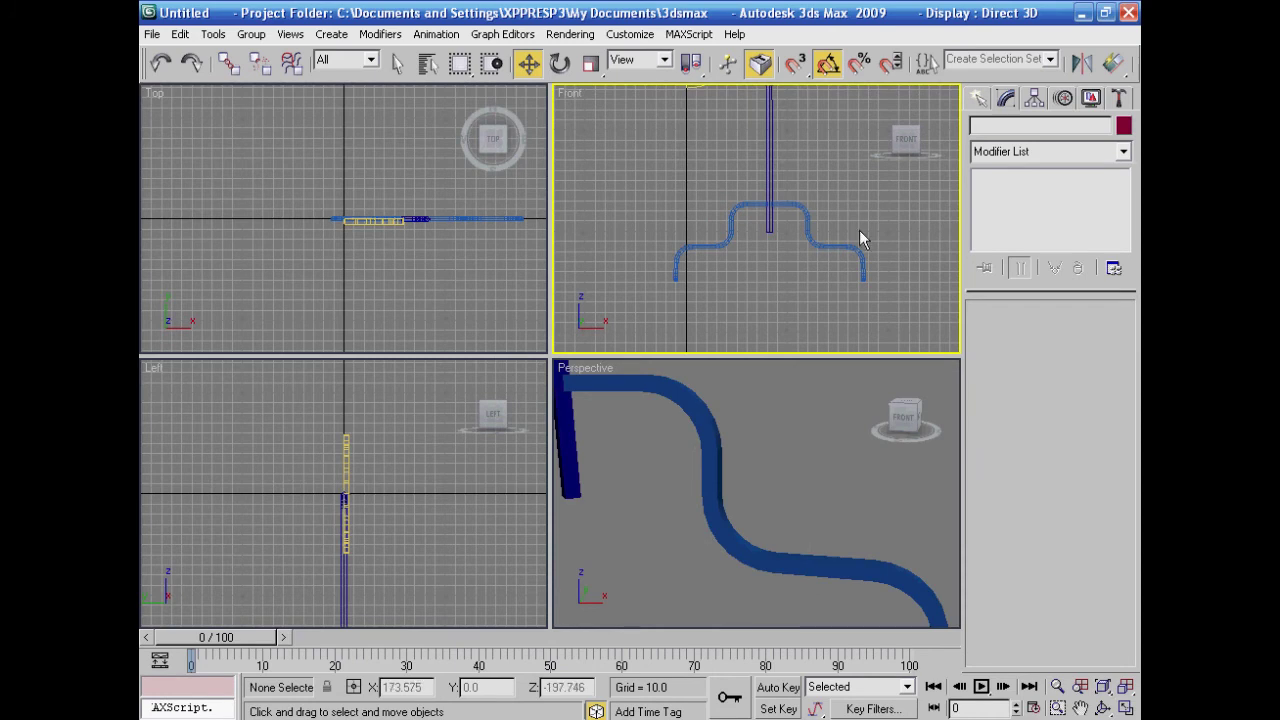
{"action": "left_click_drag", "start_coordinate": [837, 277], "coordinate": [875, 255]}
{"action": "left_click_drag", "start_coordinate": [663, 228], "coordinate": [713, 280]}
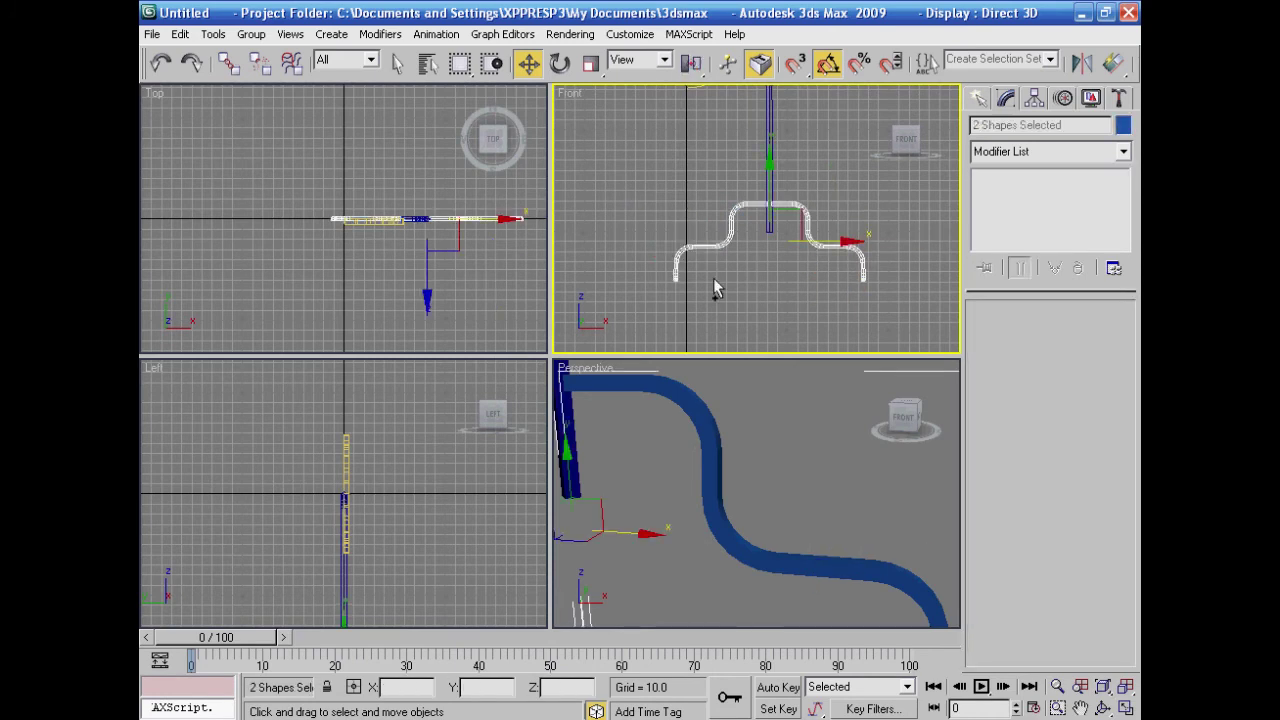
{"action": "left_click", "coordinate": [558, 64]}
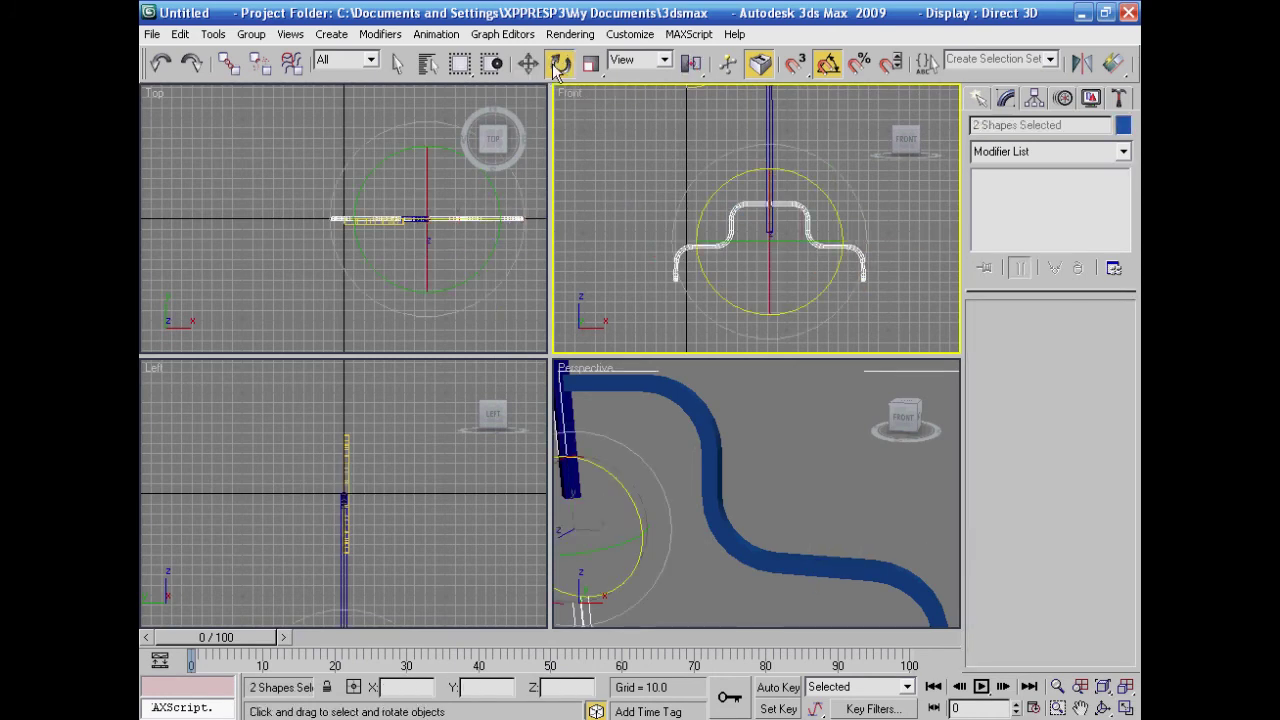
{"action": "middle_click_drag", "start_coordinate": [653, 279], "coordinate": [644, 292]}
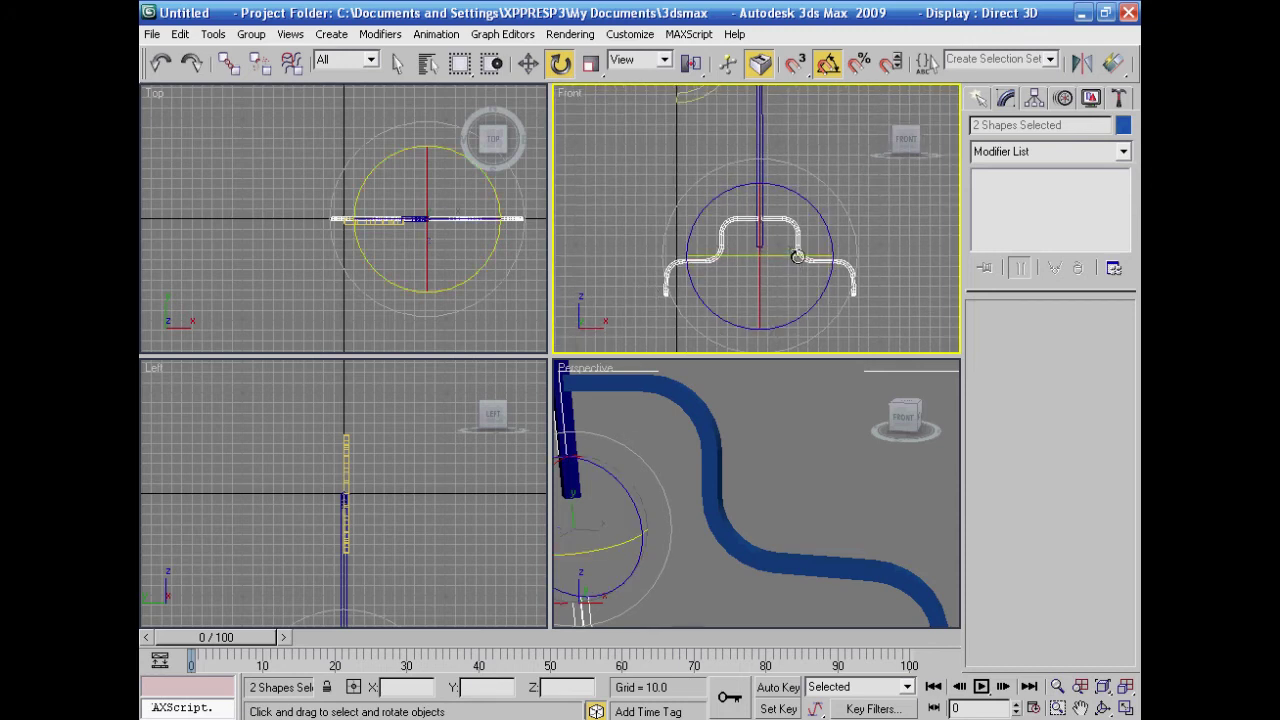
{"action": "left_click_drag", "start_coordinate": [797, 256], "coordinate": [709, 256]}
{"action": "left_click", "coordinate": [642, 455]}
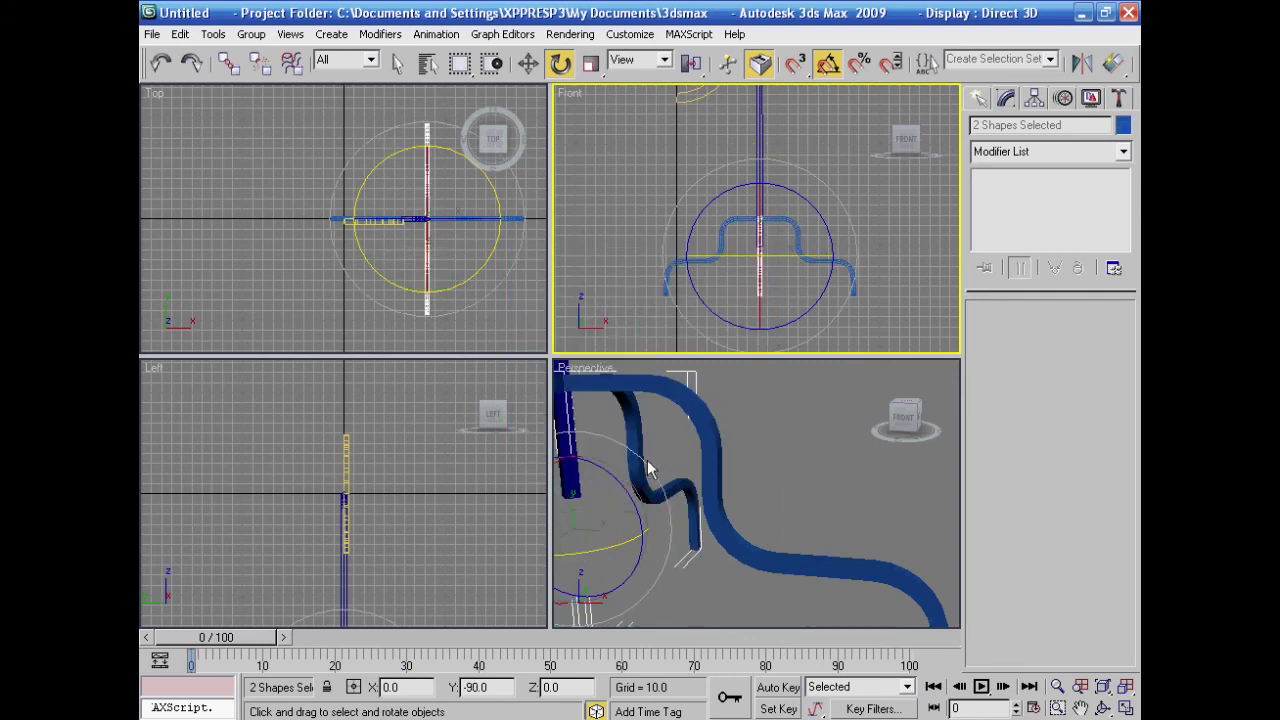
Step: Maximize and orbit the Perspective view over the four-legged stand, then select all stand parts
{"action": "left_click", "coordinate": [604, 298]}
{"action": "middle_click_drag", "start_coordinate": [716, 530], "coordinate": [857, 580], "text": "alt"}
{"action": "scroll", "coordinate": [861, 580], "scroll_direction": "down", "scroll_amount": 2}
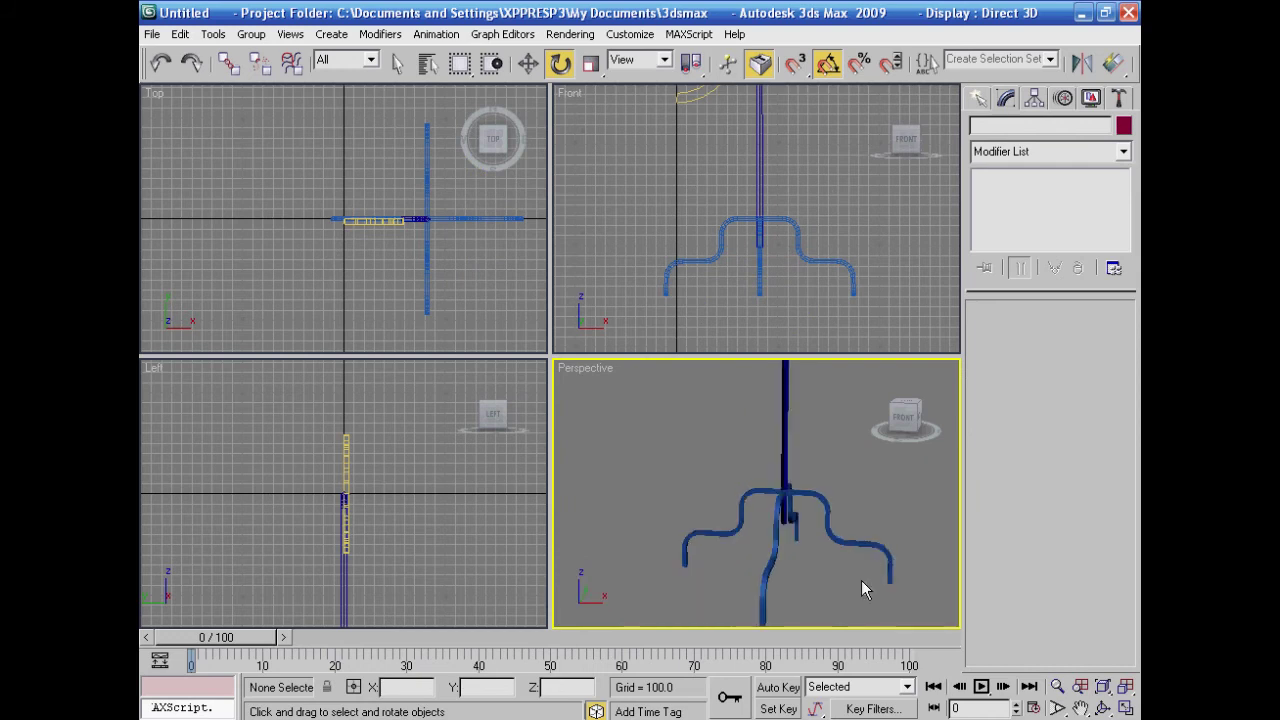
{"action": "left_click", "coordinate": [1125, 708]}
{"action": "left_click", "coordinate": [1080, 708]}
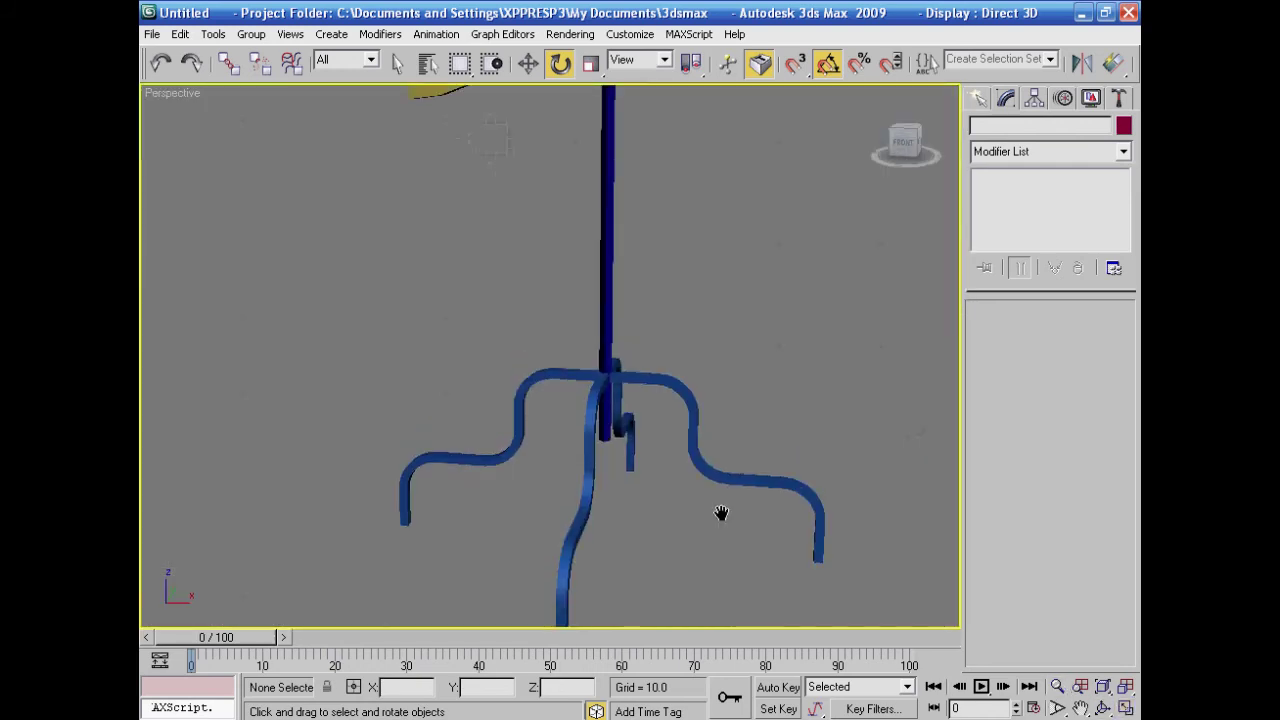
{"action": "scroll", "coordinate": [744, 577], "scroll_direction": "down", "scroll_amount": 2}
{"action": "middle_click_drag", "start_coordinate": [699, 528], "coordinate": [760, 534], "text": "alt"}
{"action": "left_click_drag", "start_coordinate": [786, 182], "coordinate": [545, 596]}
Step: Give the selected stand, post and arc pieces a custom gray object color
{"action": "left_click", "coordinate": [1124, 125]}
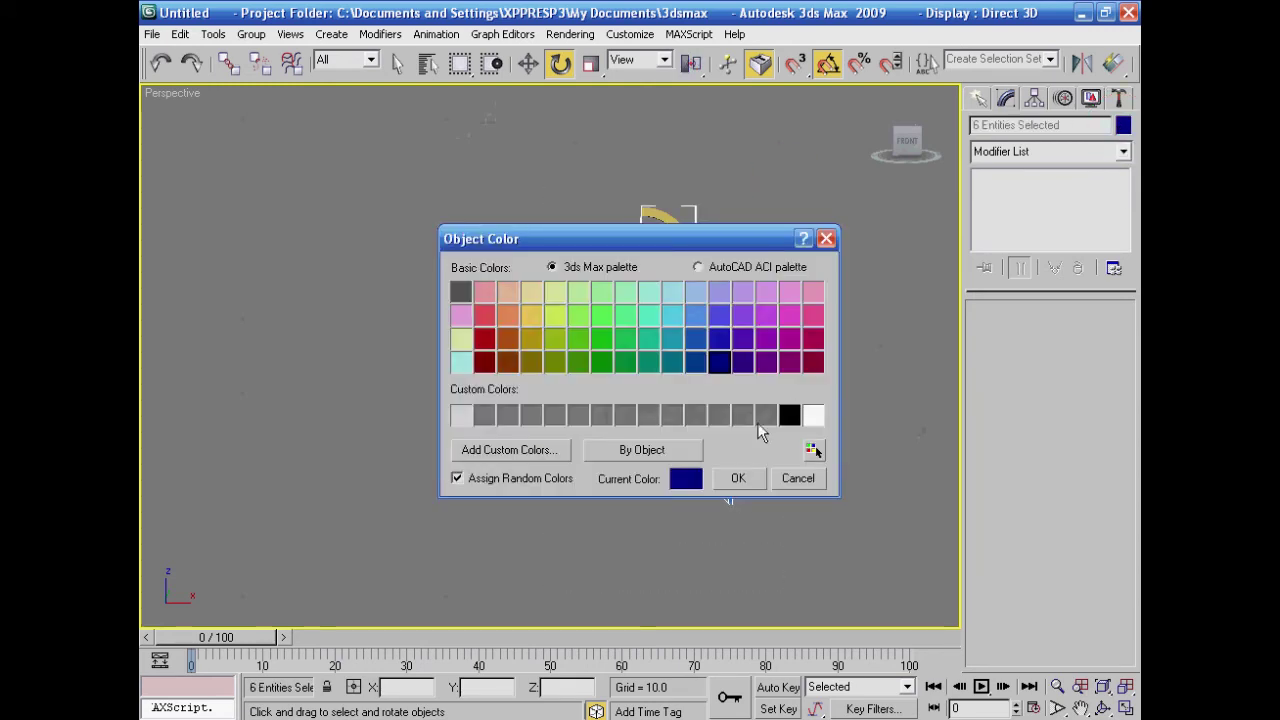
{"action": "left_click", "coordinate": [767, 417]}
{"action": "left_click", "coordinate": [738, 479]}
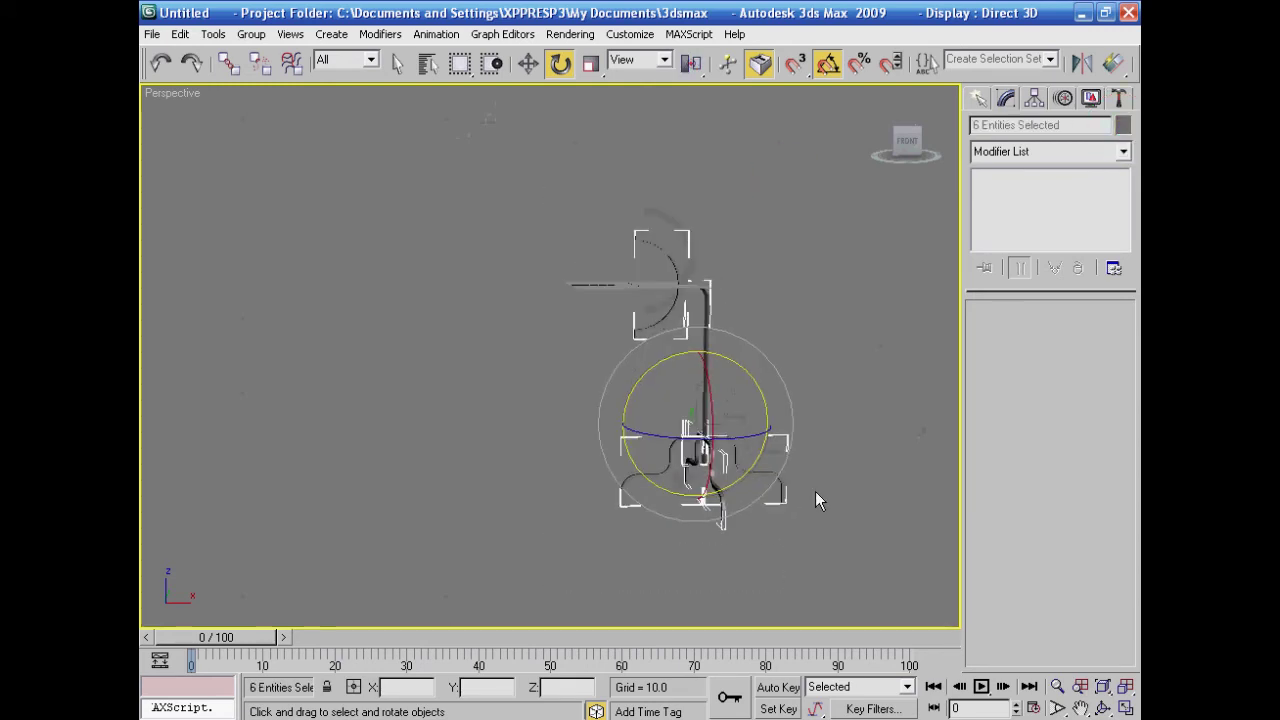
{"action": "left_click", "coordinate": [835, 508]}
{"action": "middle_click_drag", "start_coordinate": [849, 531], "coordinate": [826, 533]}
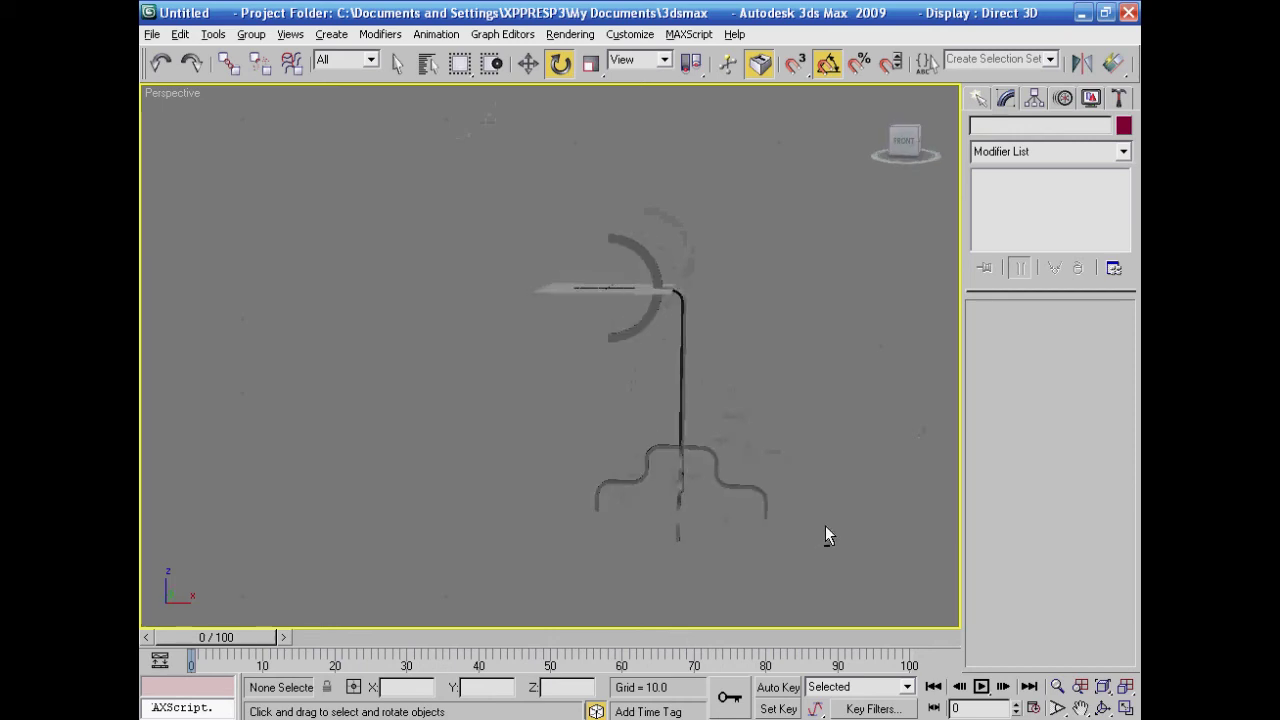
{"action": "left_click", "coordinate": [979, 99]}
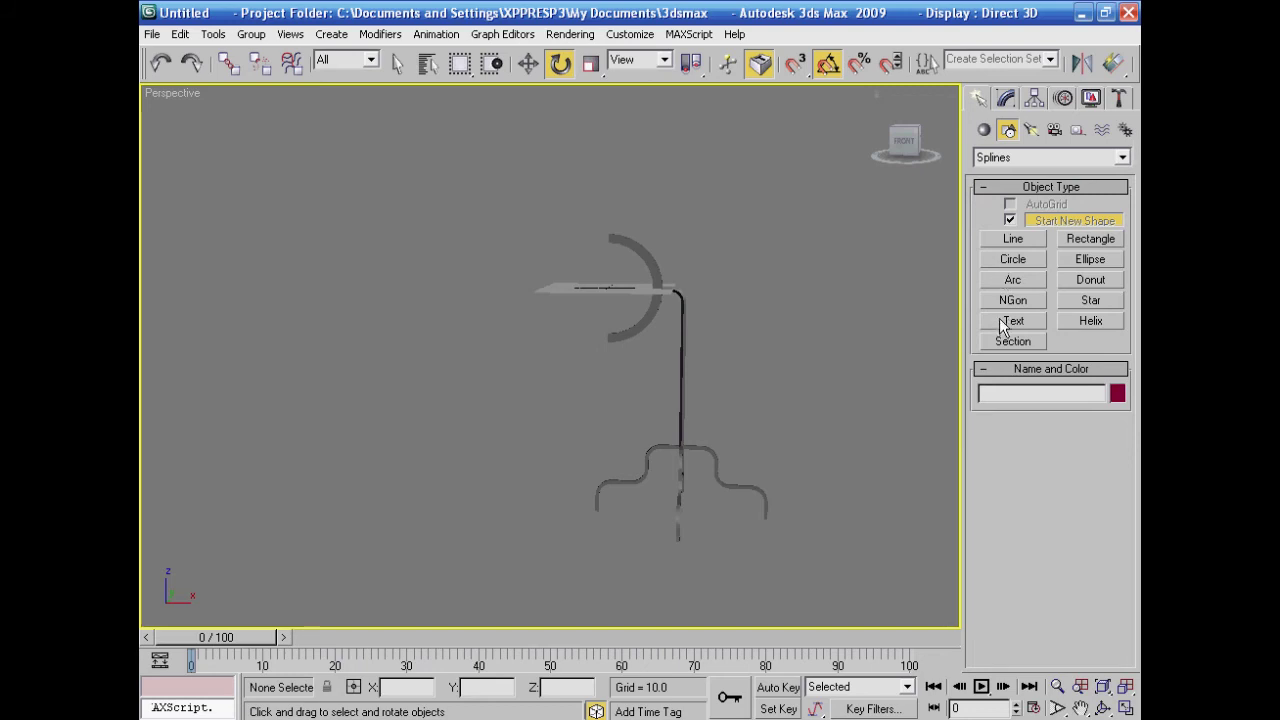
Step: Create Sphere01 with radius 43.15 in the Front view, centred inside the arc
{"action": "left_click", "coordinate": [985, 131]}
{"action": "left_click", "coordinate": [1013, 244]}
{"action": "left_click", "coordinate": [1125, 708]}
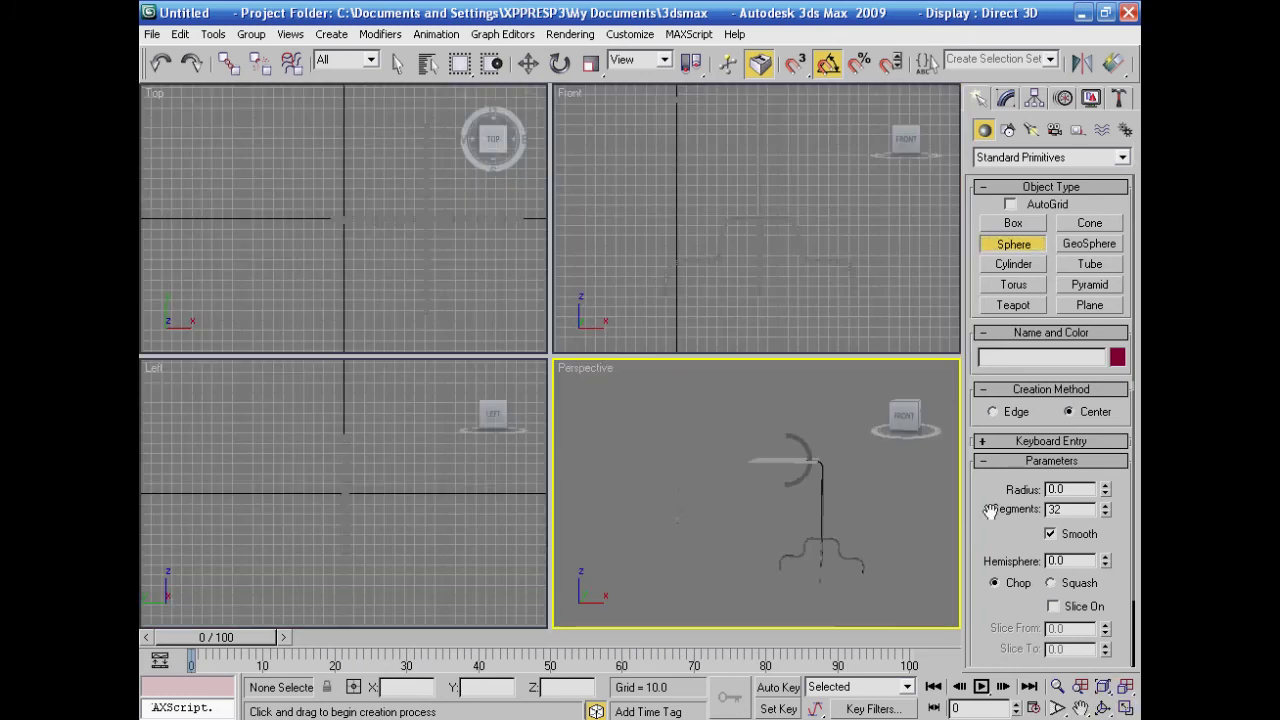
{"action": "left_click", "coordinate": [726, 306]}
{"action": "middle_click_drag", "start_coordinate": [720, 302], "coordinate": [737, 314]}
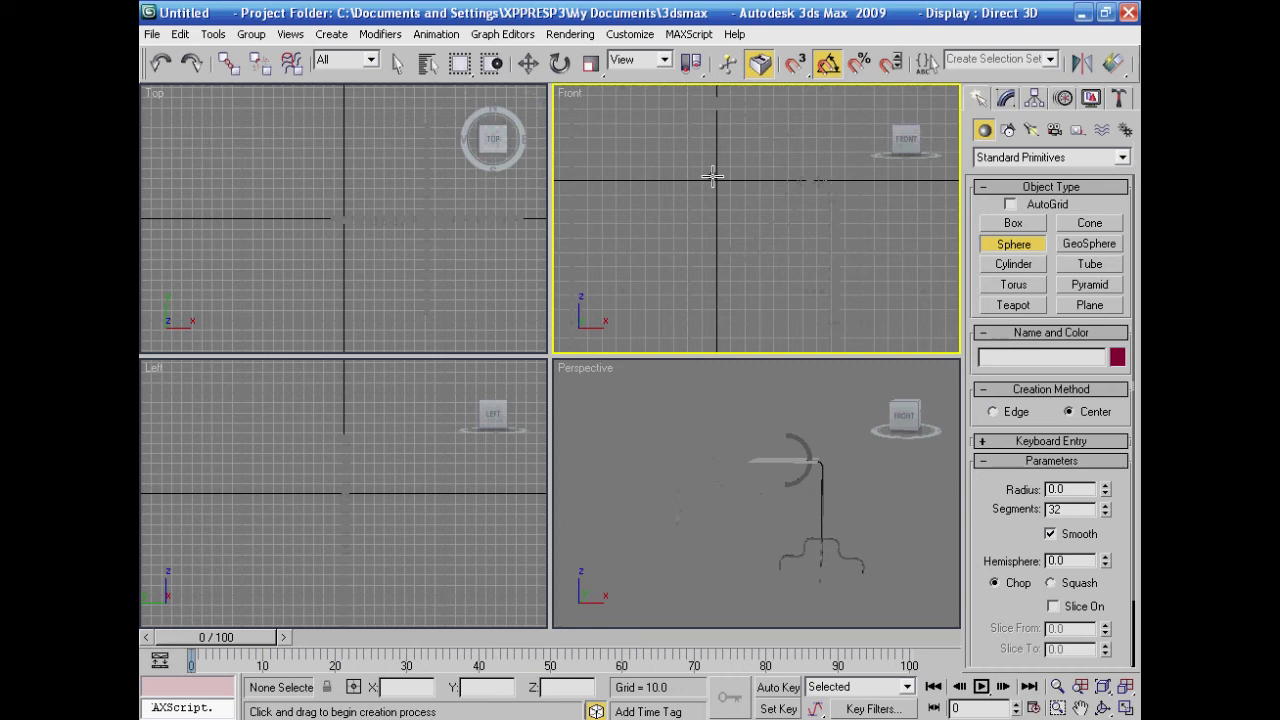
{"action": "middle_click_drag", "start_coordinate": [464, 253], "coordinate": [363, 254]}
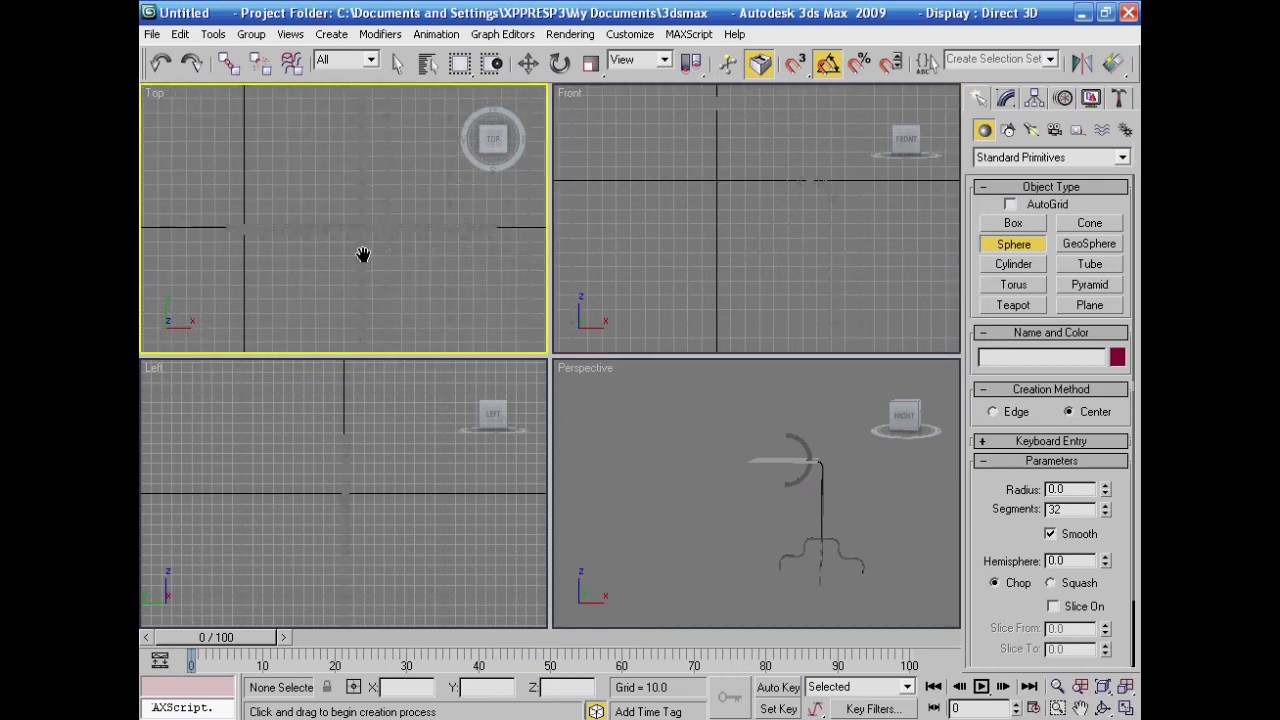
{"action": "left_click_drag", "start_coordinate": [717, 179], "coordinate": [742, 236]}
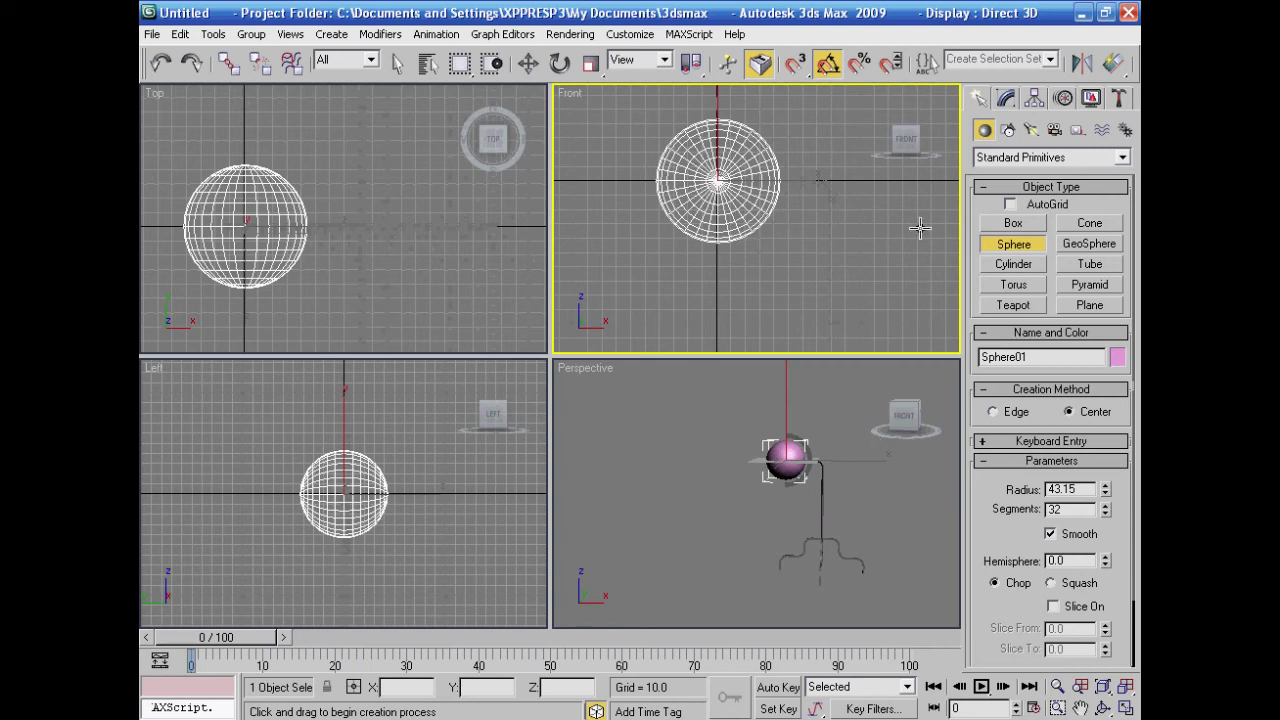
{"action": "scroll", "coordinate": [855, 489], "scroll_direction": "up", "scroll_amount": 5}
{"action": "scroll", "coordinate": [851, 491], "scroll_direction": "down", "scroll_amount": 4}
{"action": "middle_click_drag", "start_coordinate": [849, 480], "coordinate": [777, 543]}
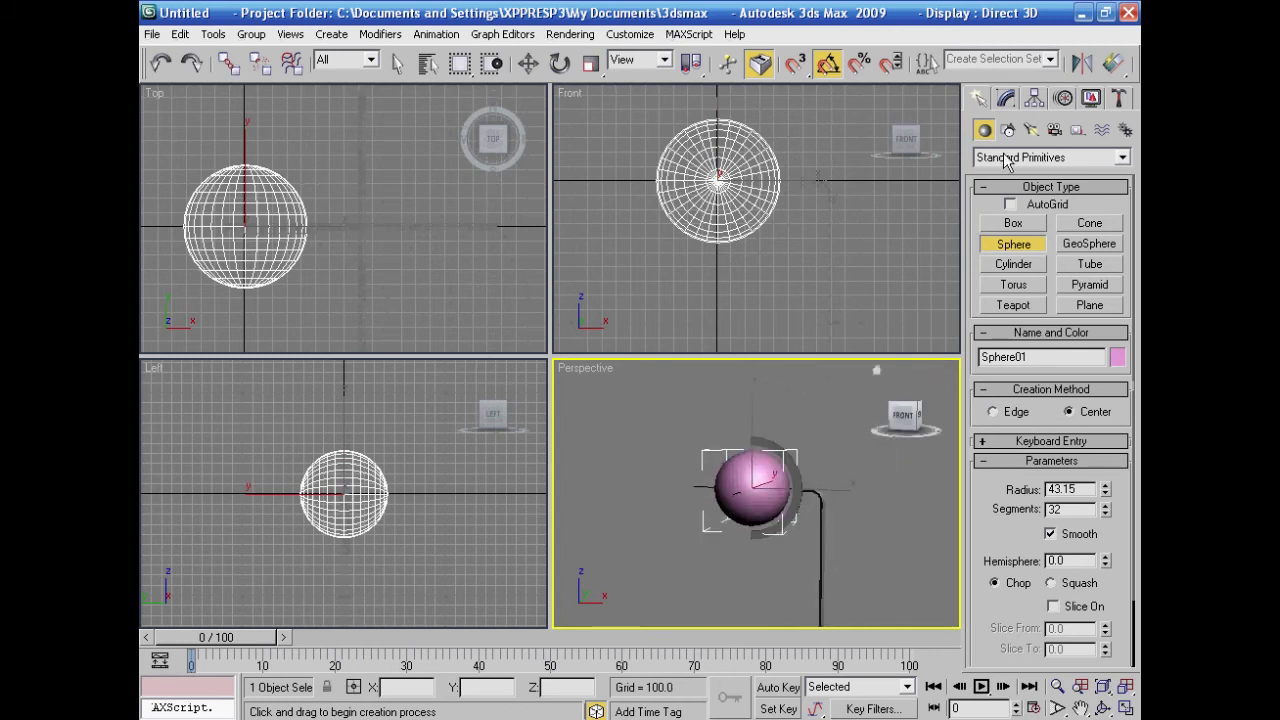
Step: Draw a thin cylinder at the sphere's centre in the Top view and lower it through the sphere
{"action": "left_click", "coordinate": [1010, 266]}
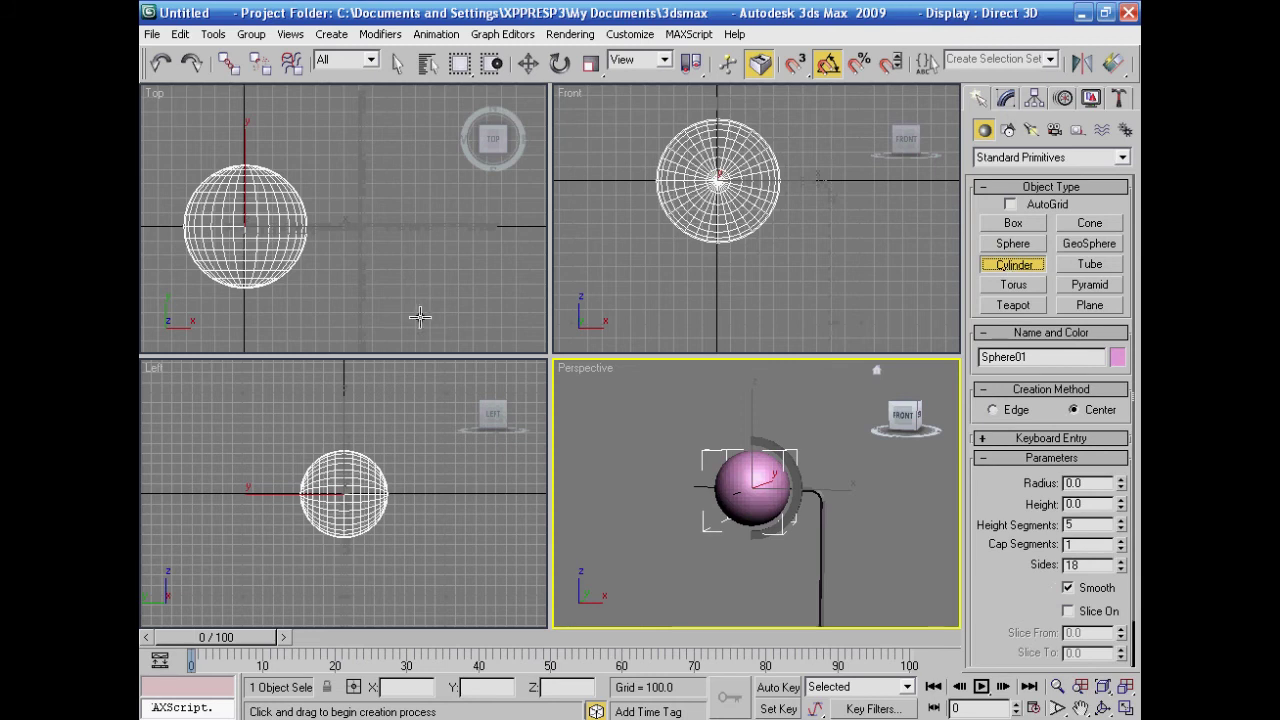
{"action": "middle_click_drag", "start_coordinate": [420, 317], "coordinate": [500, 314]}
{"action": "scroll", "coordinate": [500, 314], "scroll_direction": "up", "scroll_amount": 4}
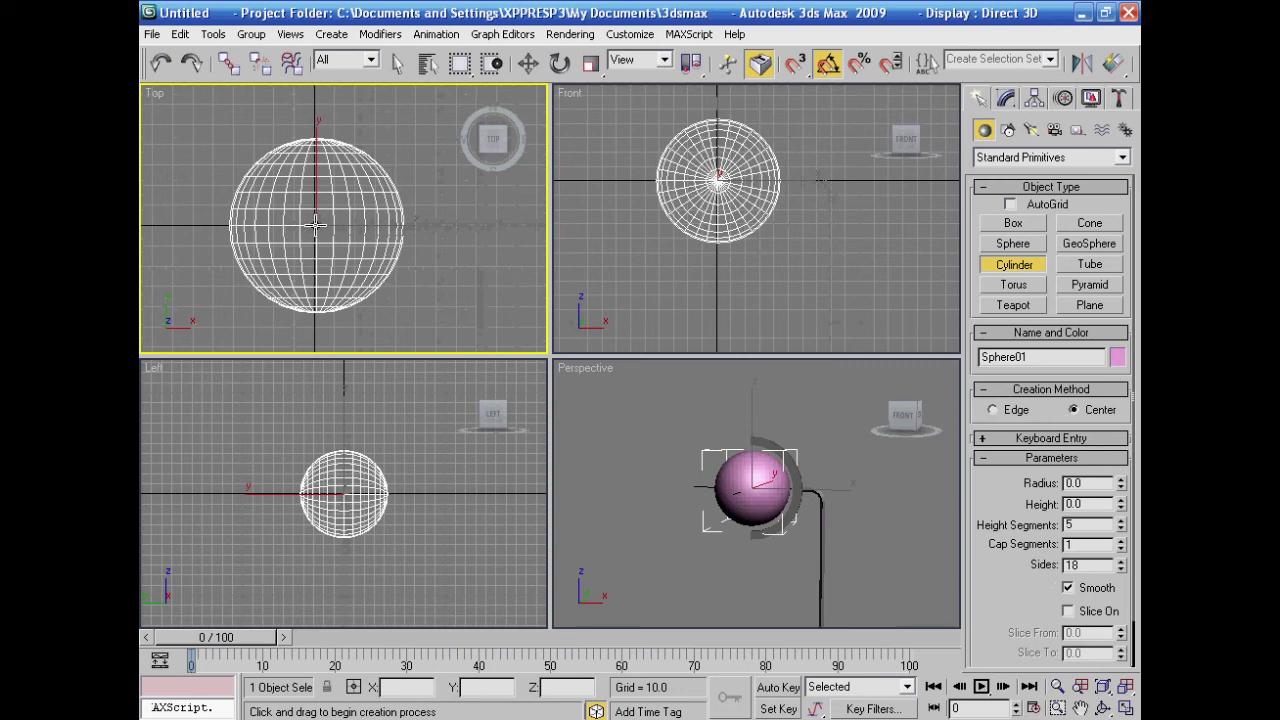
{"action": "left_click_drag", "start_coordinate": [315, 225], "coordinate": [318, 228]}
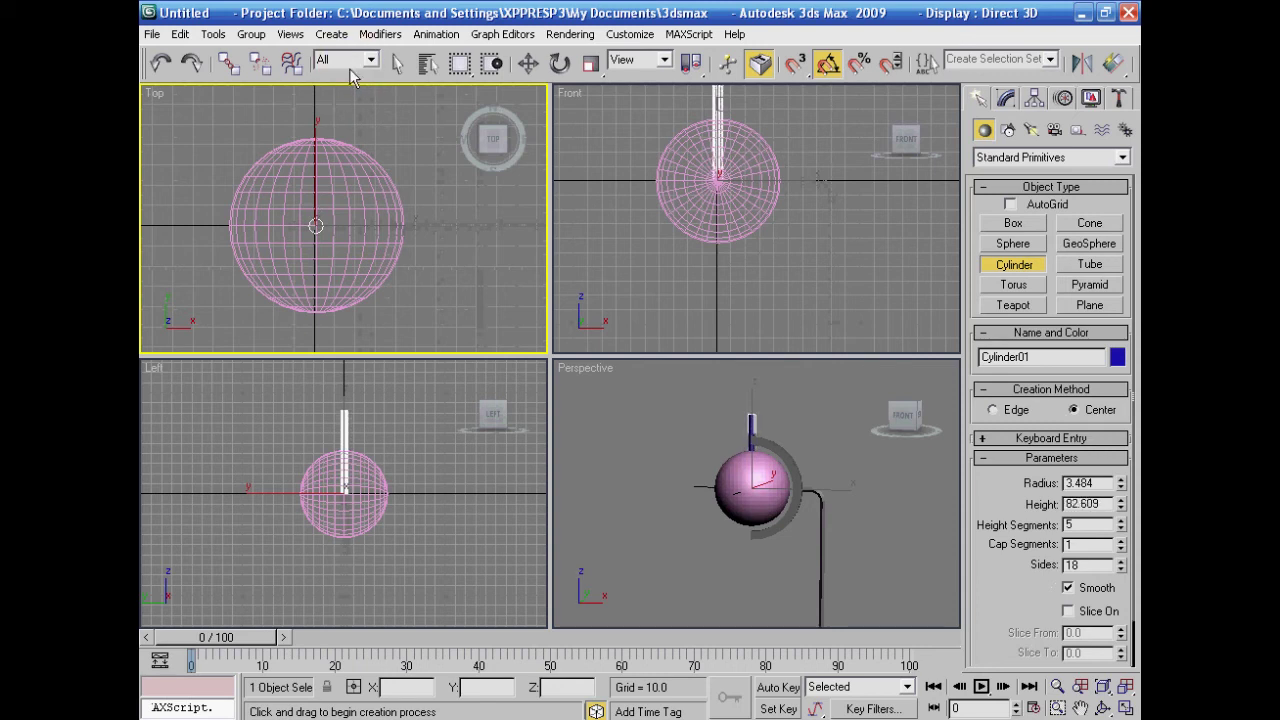
{"action": "left_click", "coordinate": [528, 63]}
{"action": "right_click", "coordinate": [646, 285]}
{"action": "left_click_drag", "start_coordinate": [718, 150], "coordinate": [719, 212]}
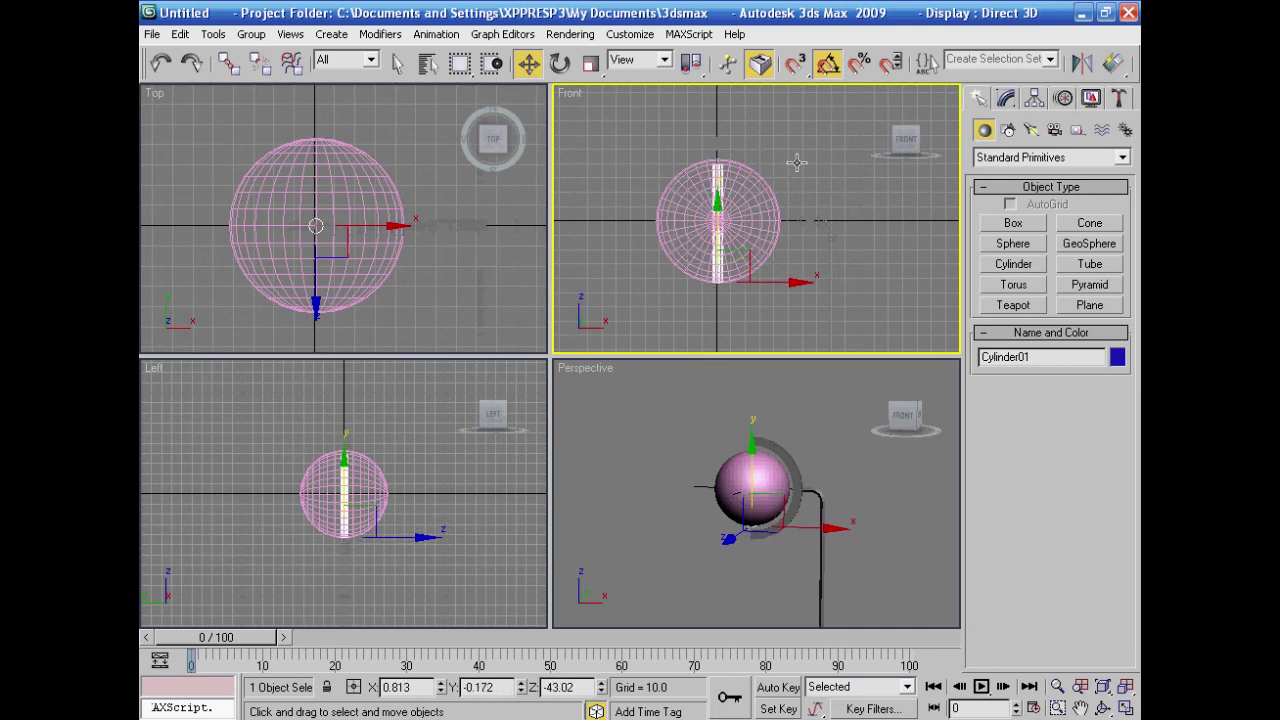
Step: Resize Cylinder01 to height 109.87 and radius 1.254, lowering it further through the sphere
{"action": "left_click", "coordinate": [1008, 98]}
{"action": "left_click_drag", "start_coordinate": [1119, 358], "coordinate": [1121, 333]}
{"action": "left_click_drag", "start_coordinate": [717, 203], "coordinate": [717, 225]}
{"action": "left_click_drag", "start_coordinate": [1118, 338], "coordinate": [1120, 399]}
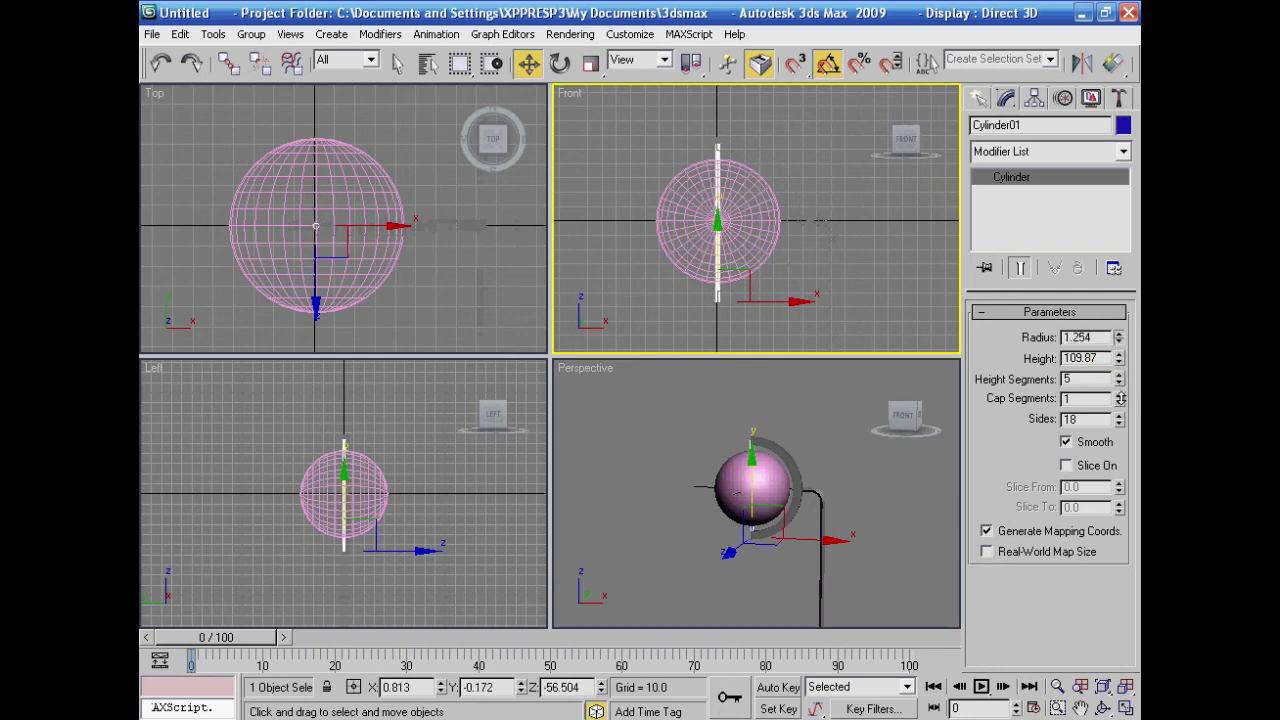
{"action": "left_click", "coordinate": [897, 562]}
{"action": "scroll", "coordinate": [889, 578], "scroll_direction": "up", "scroll_amount": 4}
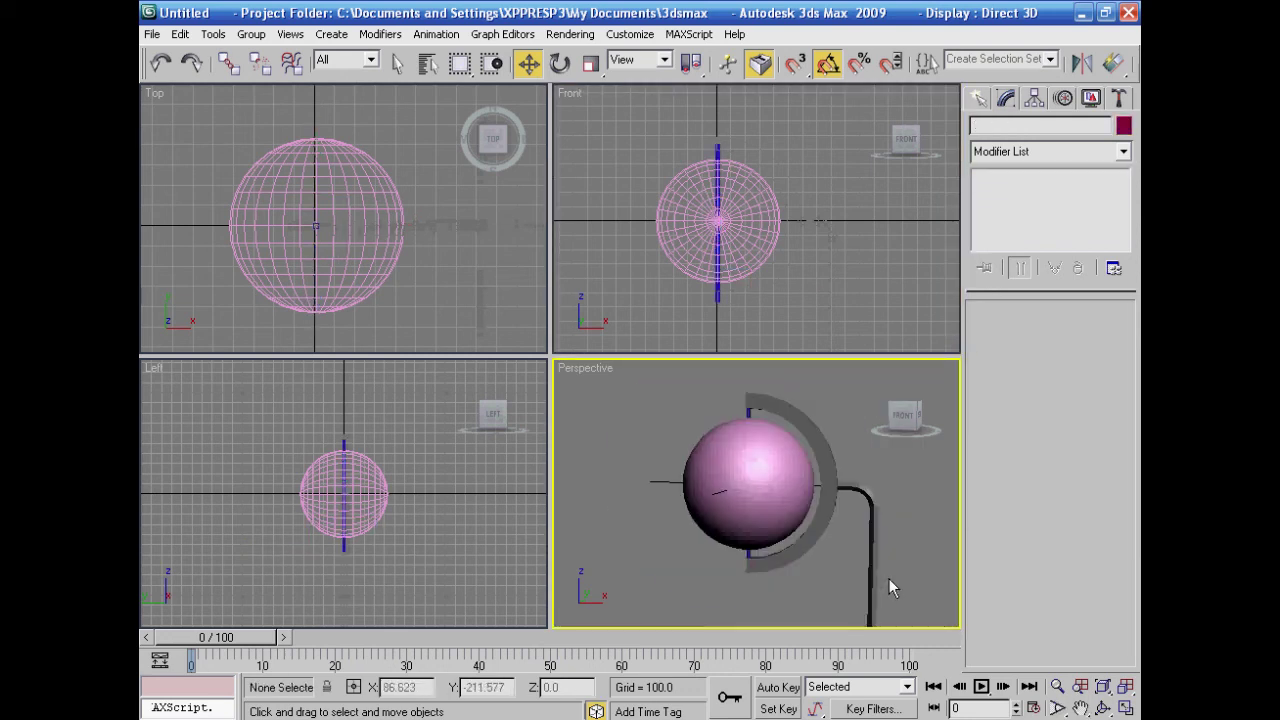
Step: Change the axis cylinder's object colour to grey
{"action": "left_click", "coordinate": [749, 414]}
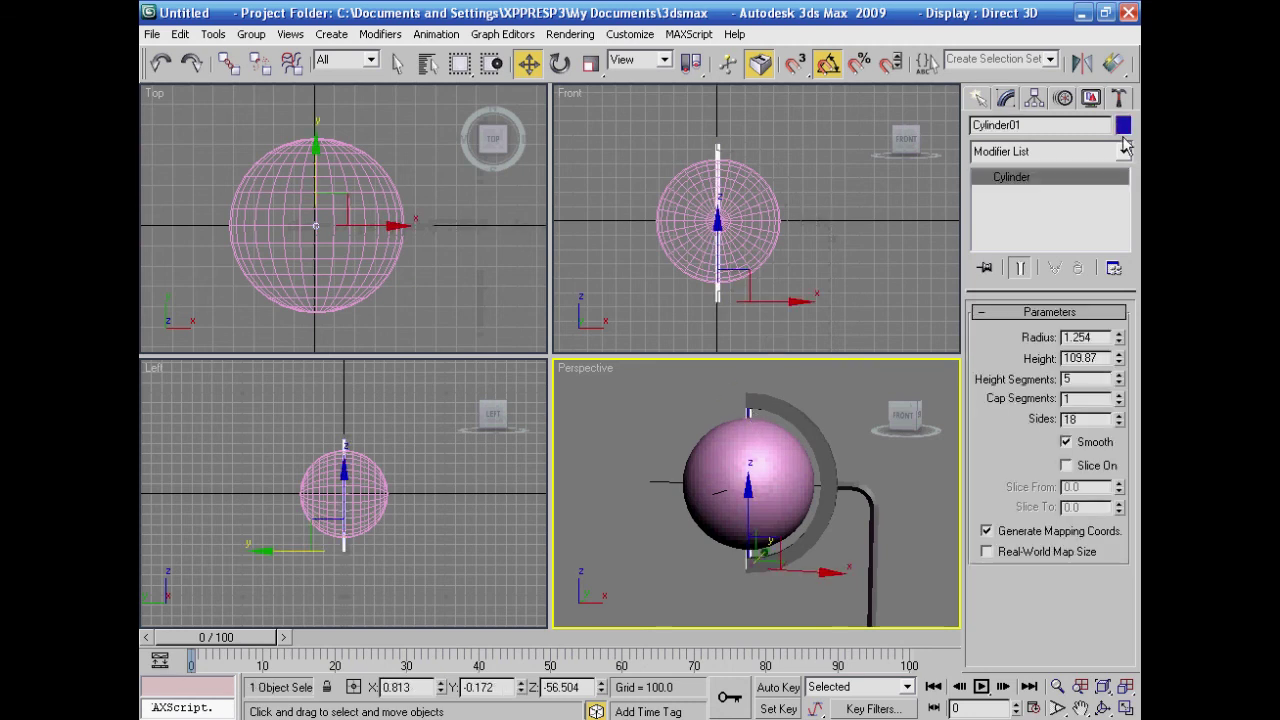
{"action": "left_click", "coordinate": [1123, 125]}
{"action": "left_click", "coordinate": [757, 418]}
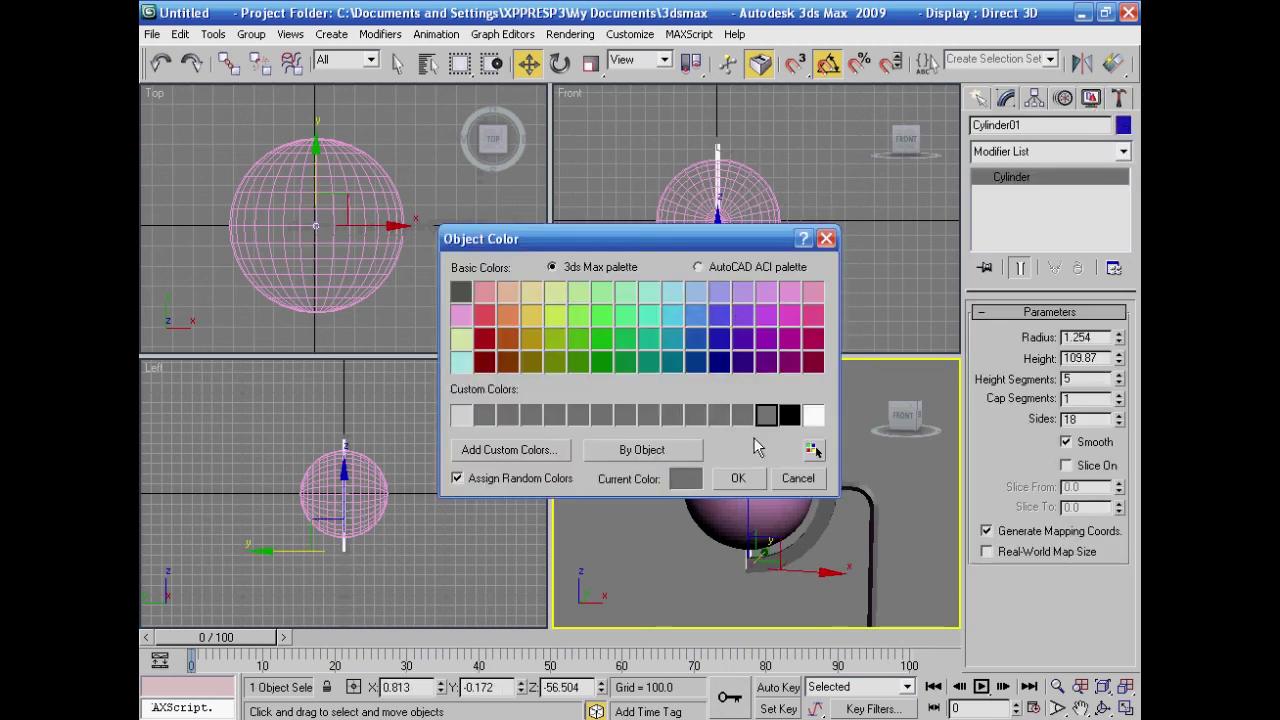
{"action": "left_click", "coordinate": [740, 478]}
{"action": "left_click", "coordinate": [657, 449]}
Step: Maximize the Perspective viewport and select the globe sphere
{"action": "middle_click_drag", "start_coordinate": [657, 449], "coordinate": [660, 480], "text": "alt"}
{"action": "scroll", "coordinate": [666, 463], "scroll_direction": "down", "scroll_amount": 8}
{"action": "left_click", "coordinate": [1125, 707]}
{"action": "middle_click_drag", "start_coordinate": [777, 500], "coordinate": [688, 427], "text": "alt"}
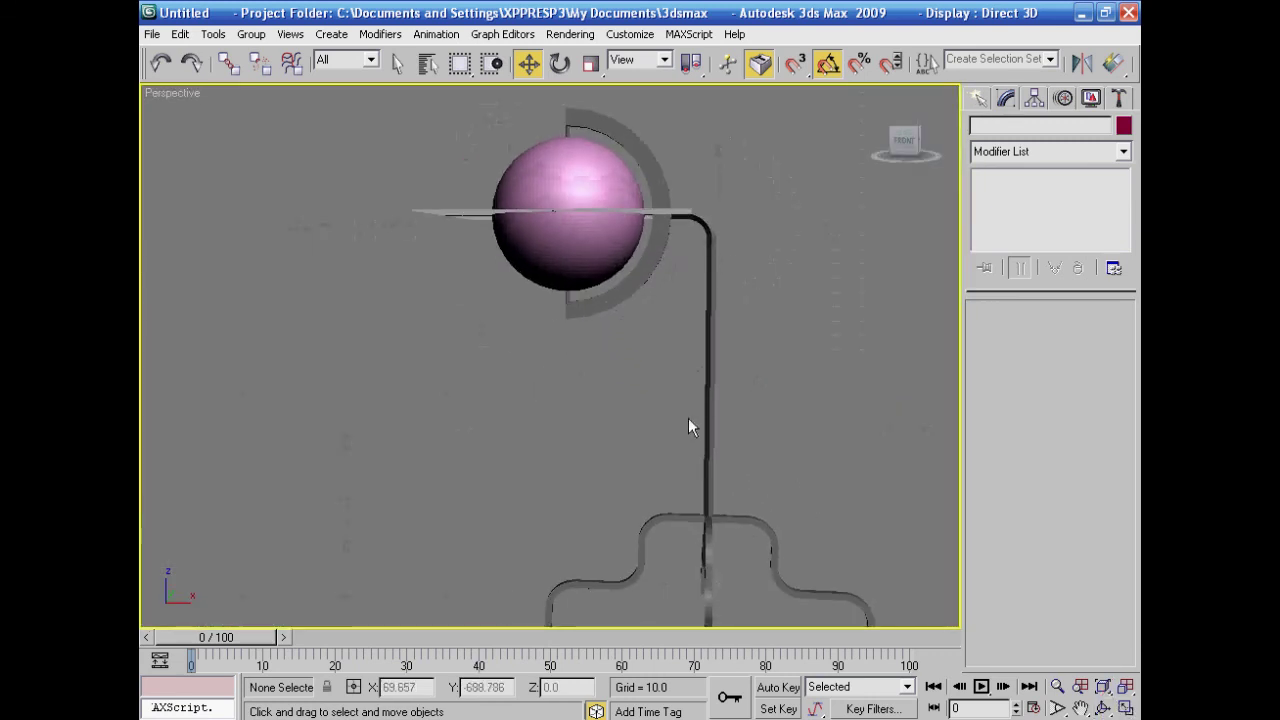
{"action": "left_click", "coordinate": [520, 218]}
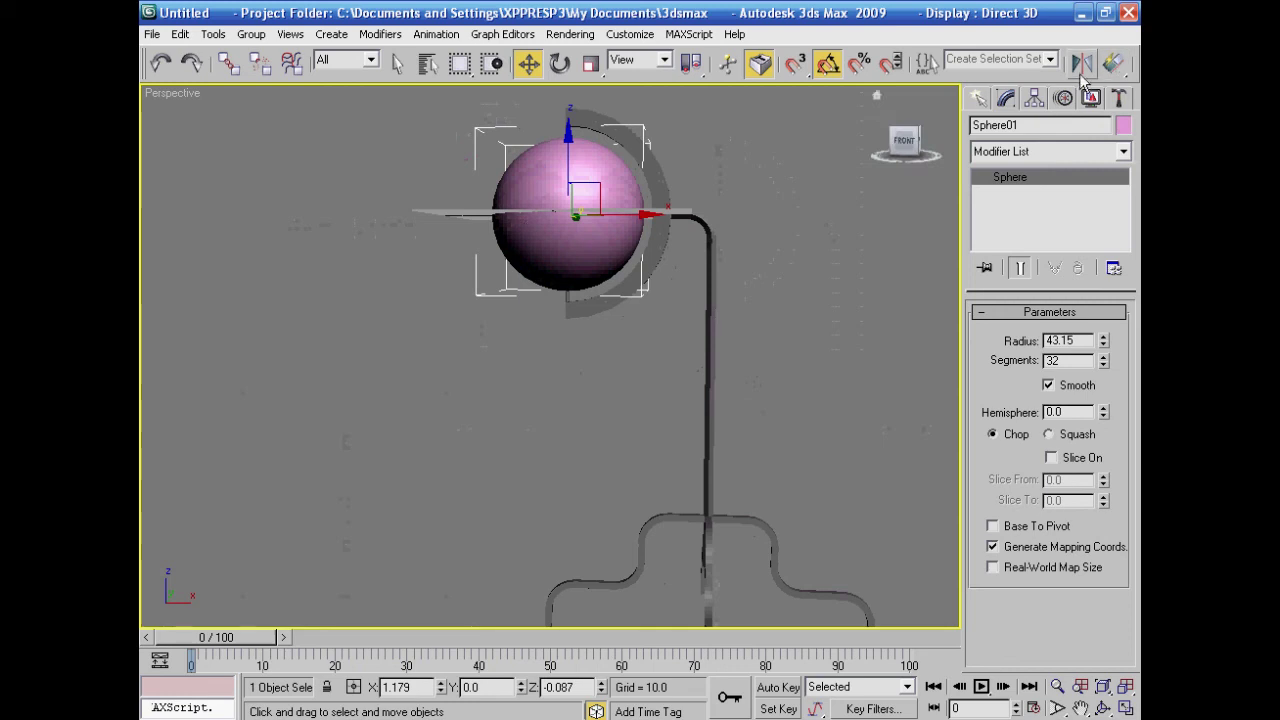
{"action": "left_click_drag", "start_coordinate": [1053, 72], "coordinate": [821, 76]}
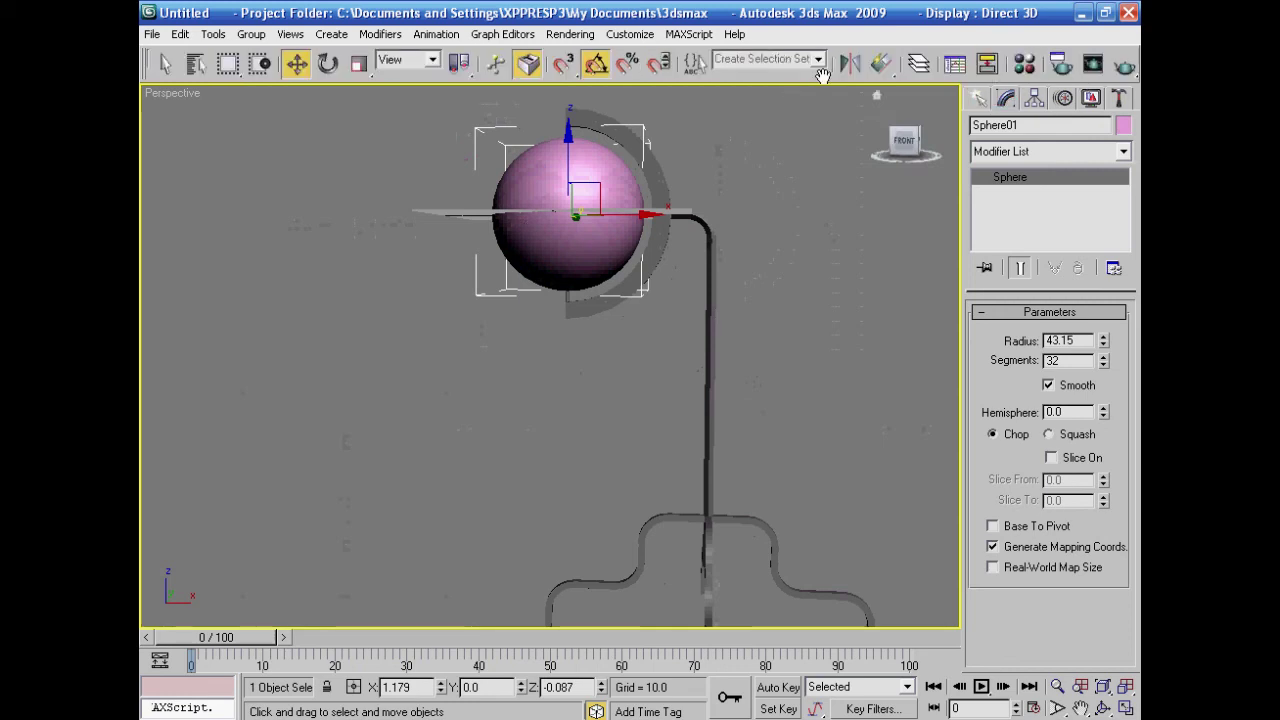
Step: In a fresh Material Editor slot, load Earth_EOSVid.jpg from My Pictures as the Diffuse bitmap
{"action": "left_click", "coordinate": [1024, 64]}
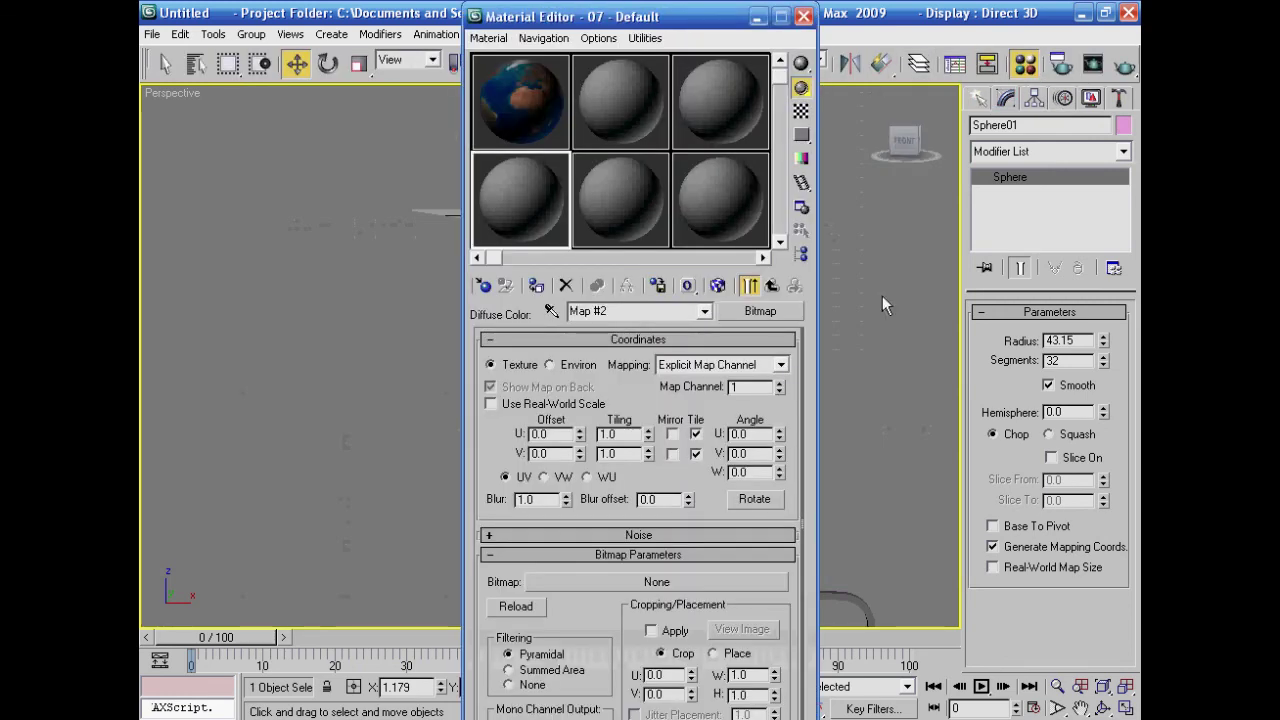
{"action": "left_click_drag", "start_coordinate": [668, 27], "coordinate": [389, 23]}
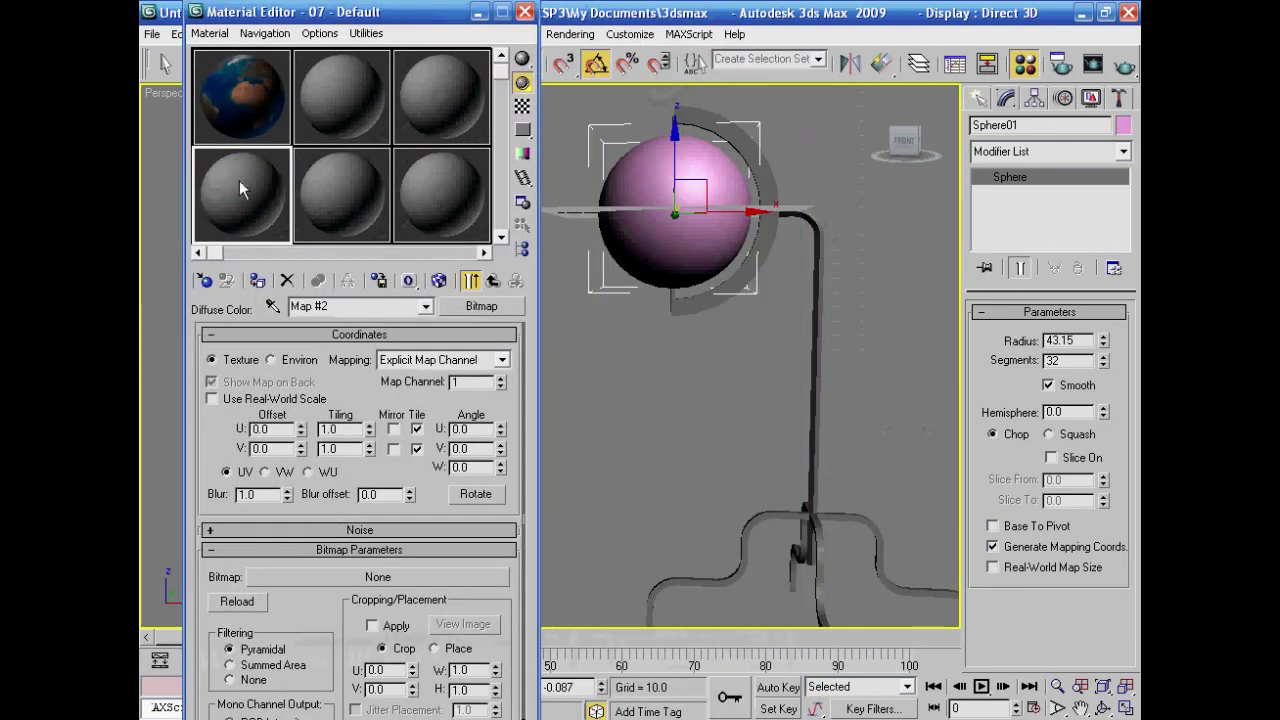
{"action": "left_click", "coordinate": [328, 106]}
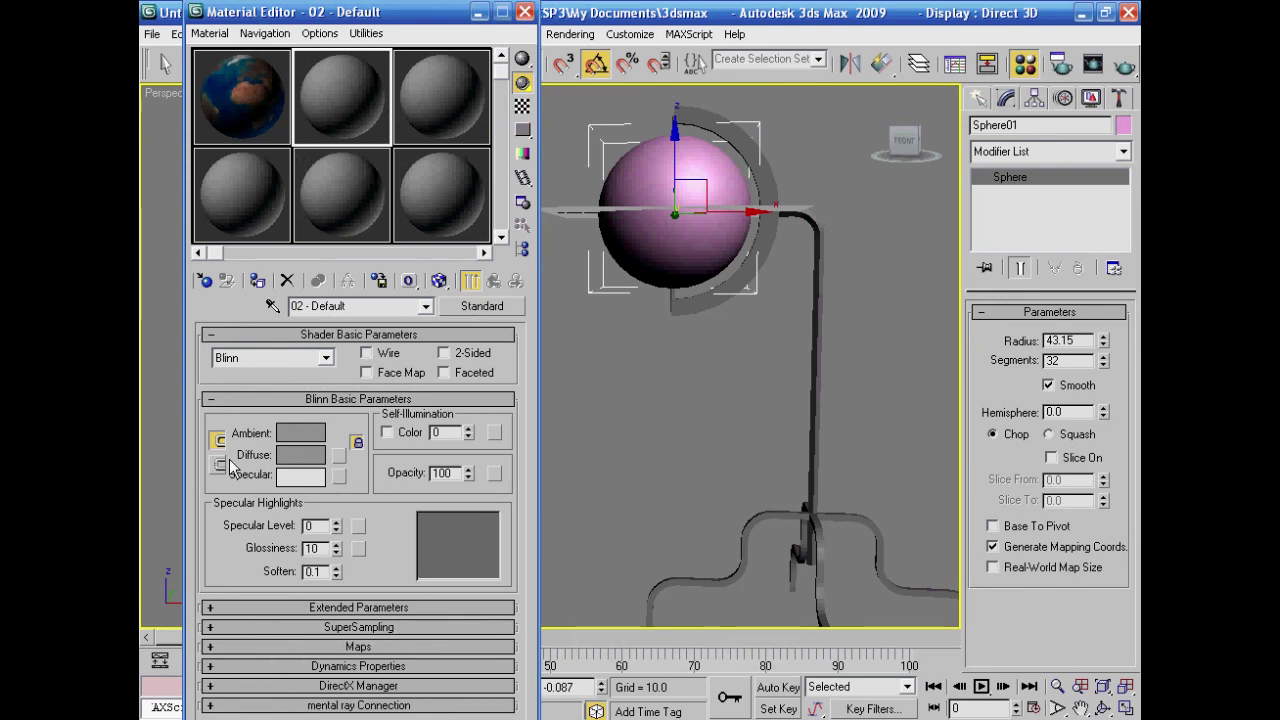
{"action": "left_click", "coordinate": [339, 457]}
{"action": "double_click", "coordinate": [630, 87]}
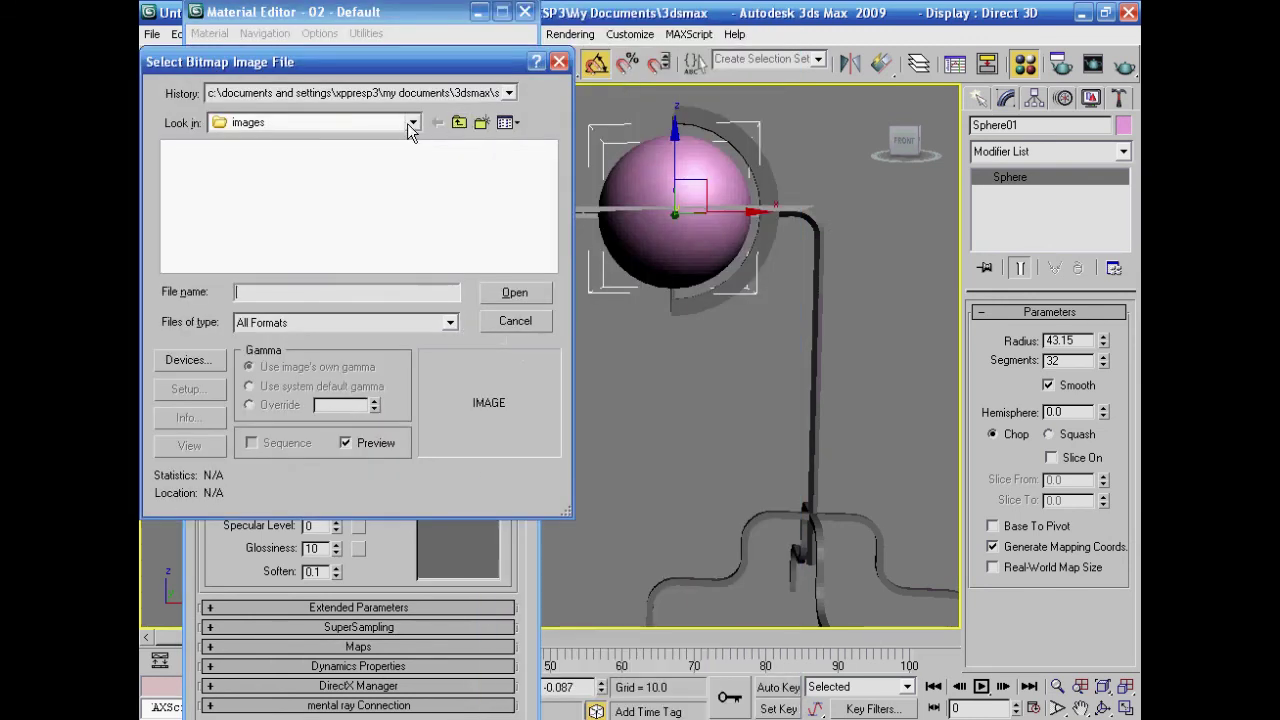
{"action": "left_click", "coordinate": [407, 123]}
{"action": "left_click", "coordinate": [360, 154]}
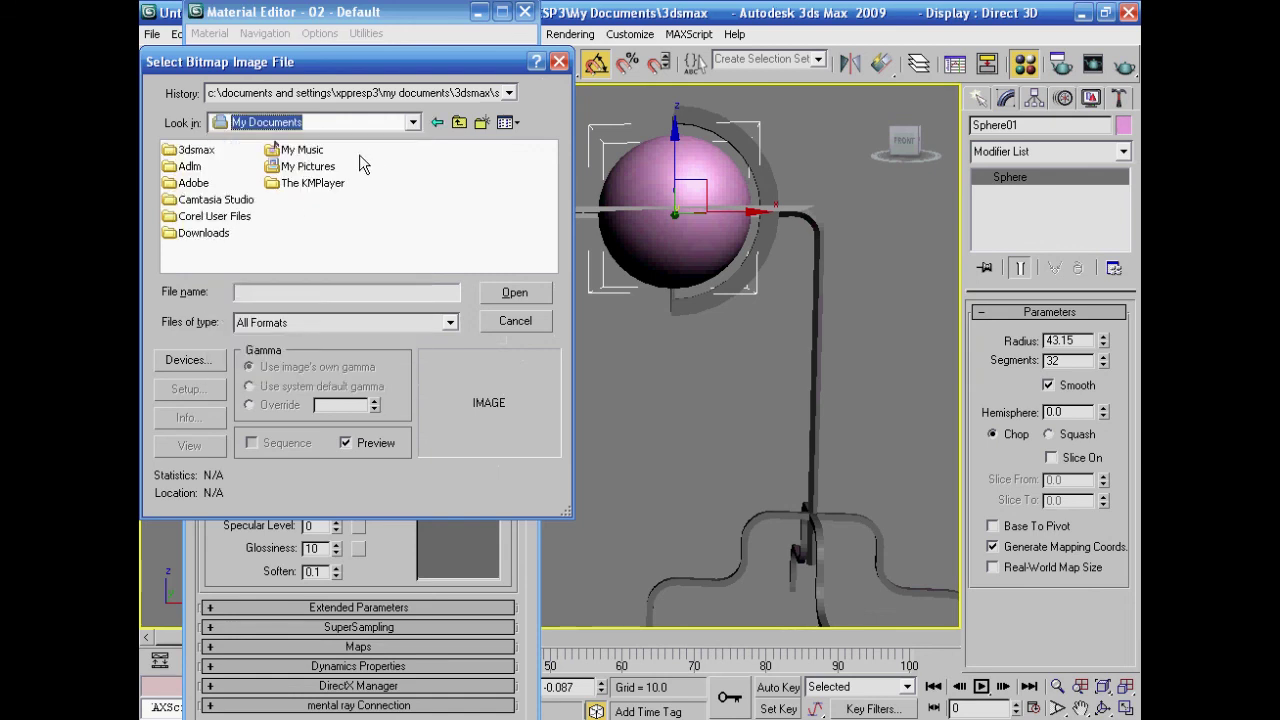
{"action": "double_click", "coordinate": [322, 166]}
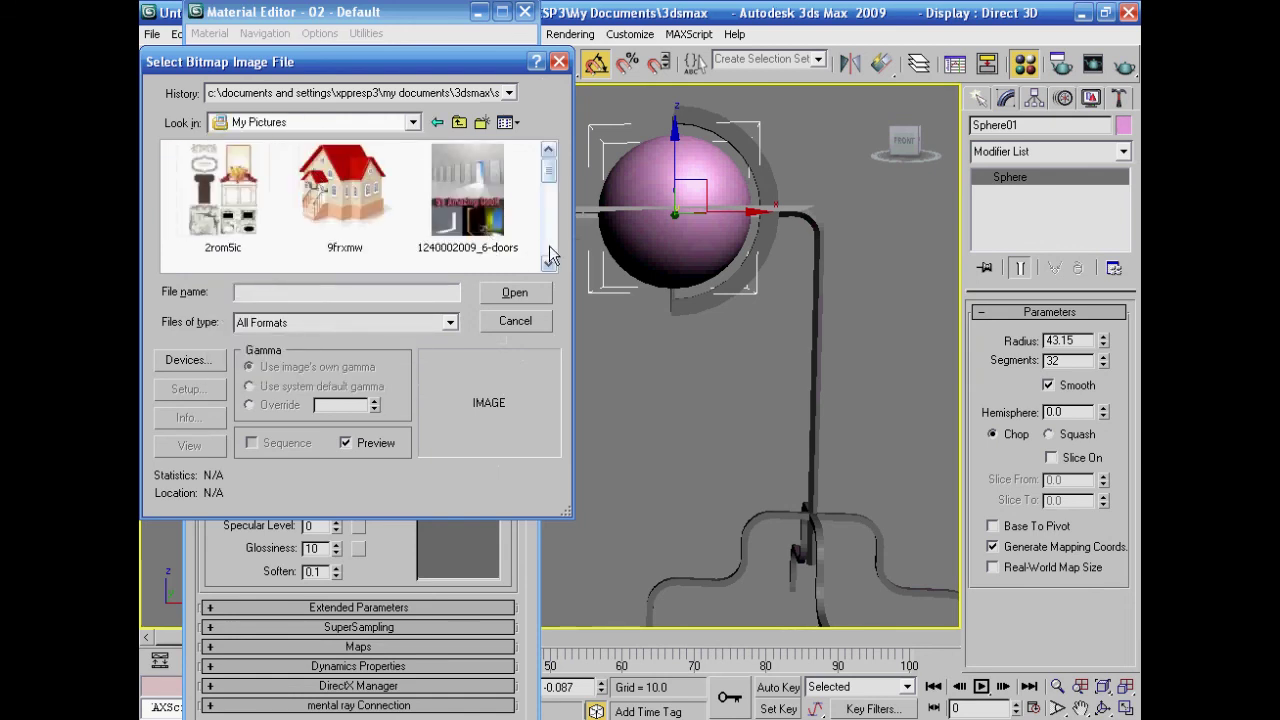
{"action": "left_click", "coordinate": [549, 259]}
{"action": "left_click", "coordinate": [549, 250]}
{"action": "left_click", "coordinate": [467, 200]}
{"action": "left_click", "coordinate": [514, 292]}
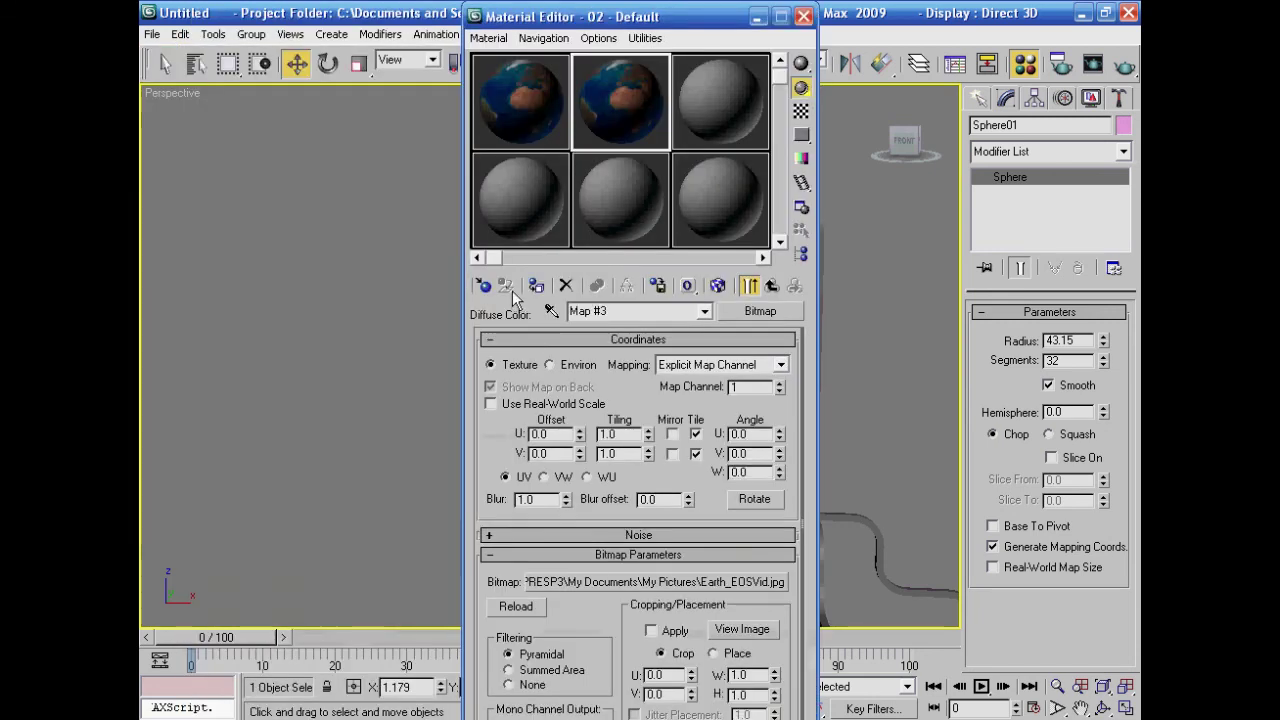
Step: Assign the Earth material to the sphere and enable Show Map in Viewport
{"action": "left_click_drag", "start_coordinate": [600, 17], "coordinate": [317, 0]}
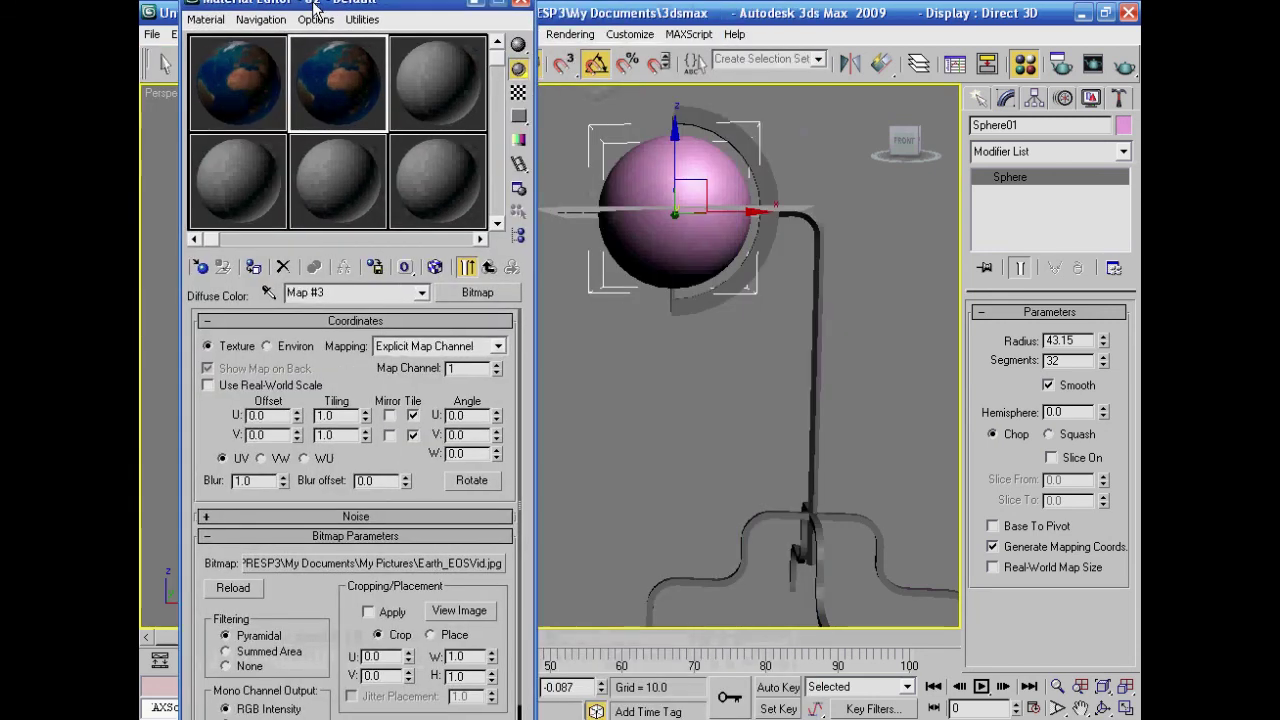
{"action": "left_click", "coordinate": [254, 268]}
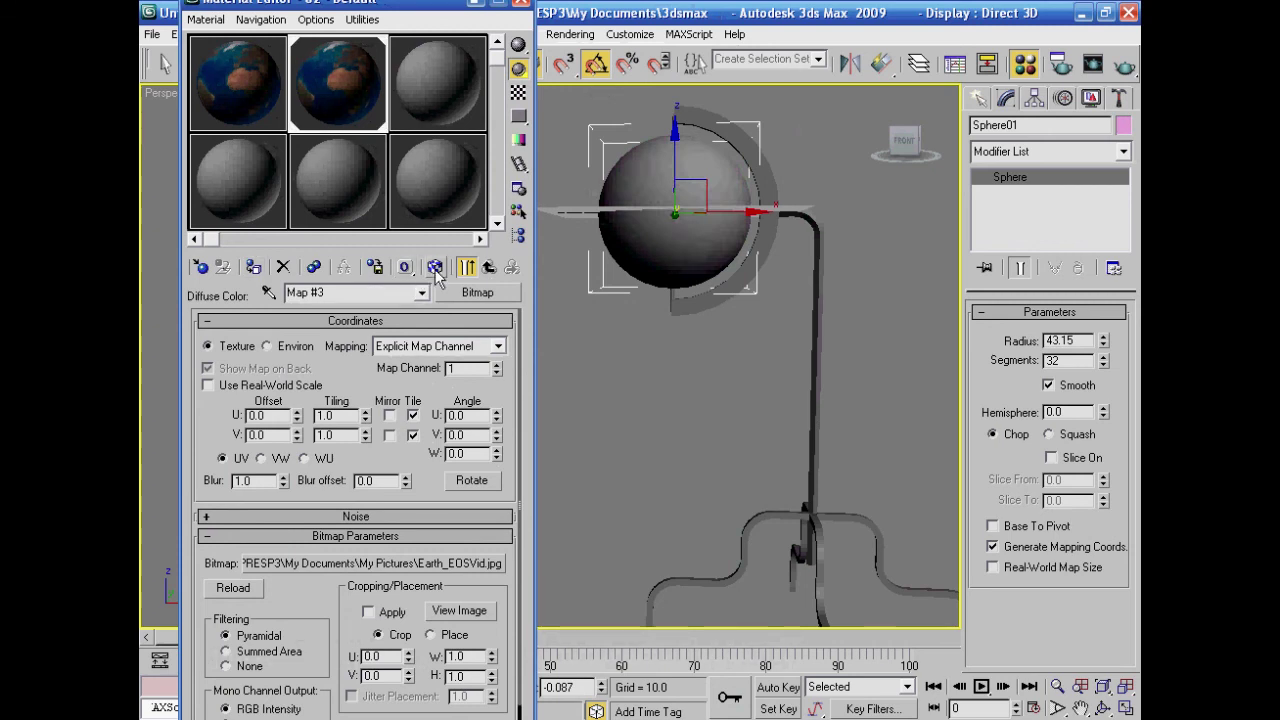
{"action": "left_click", "coordinate": [435, 267]}
{"action": "left_click", "coordinate": [521, 6]}
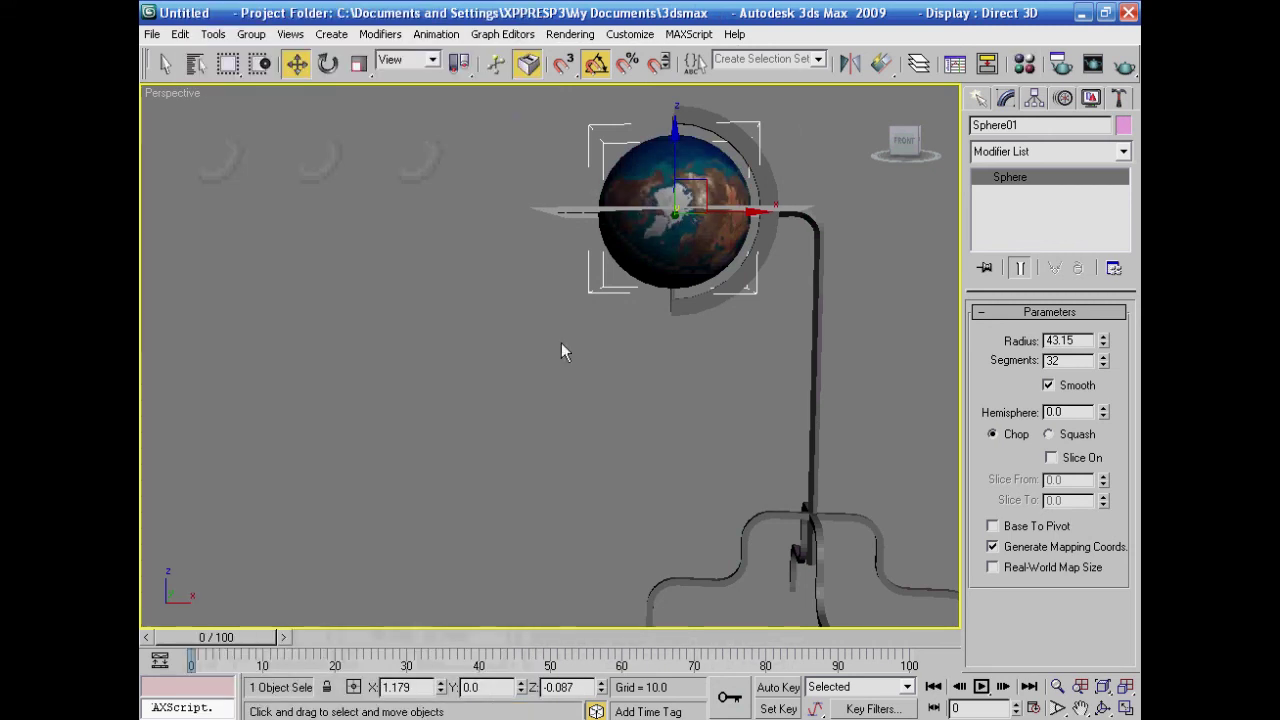
{"action": "middle_click_drag", "start_coordinate": [561, 342], "coordinate": [506, 364]}
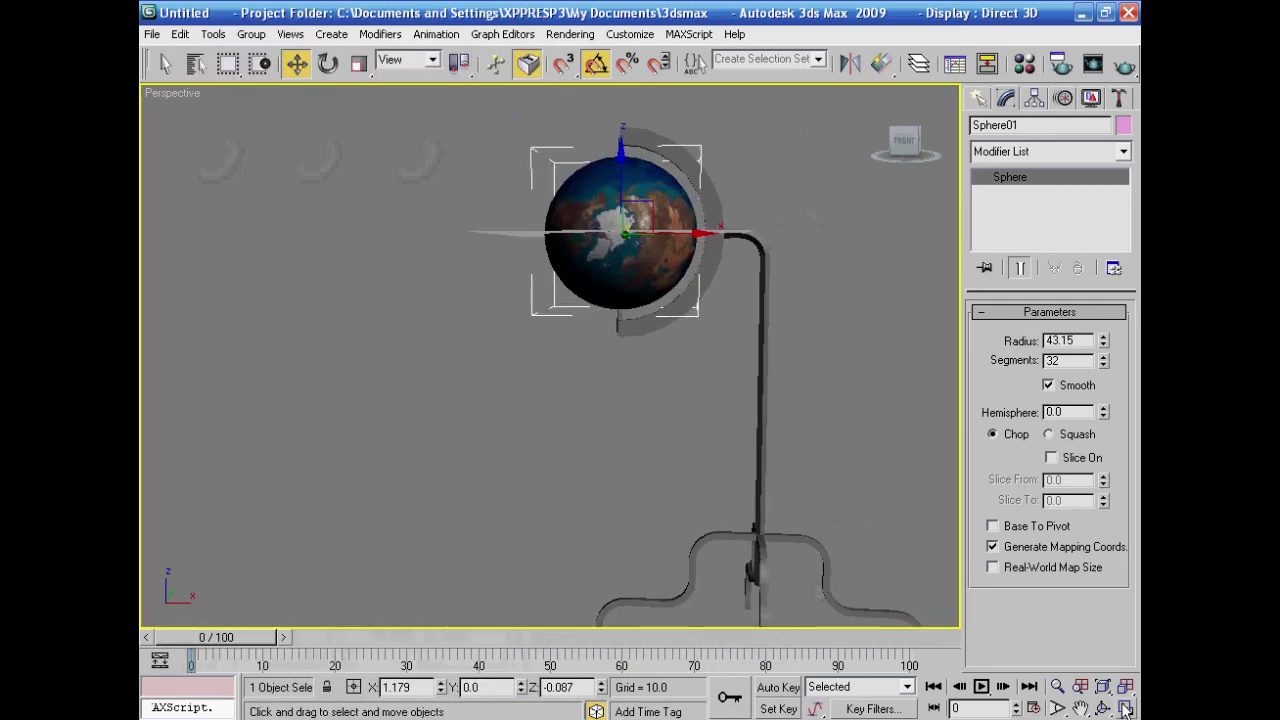
Step: Tilt the globe about its X axis with Select and Rotate
{"action": "mouse_move", "coordinate": [650, 528]}
{"action": "middle_mouse_down", "text": "alt"}
{"action": "mouse_move", "coordinate": [720, 530]}
{"action": "mouse_move", "coordinate": [658, 530]}
{"action": "mouse_move", "coordinate": [654, 515]}
{"action": "middle_mouse_up", "text": "alt"}
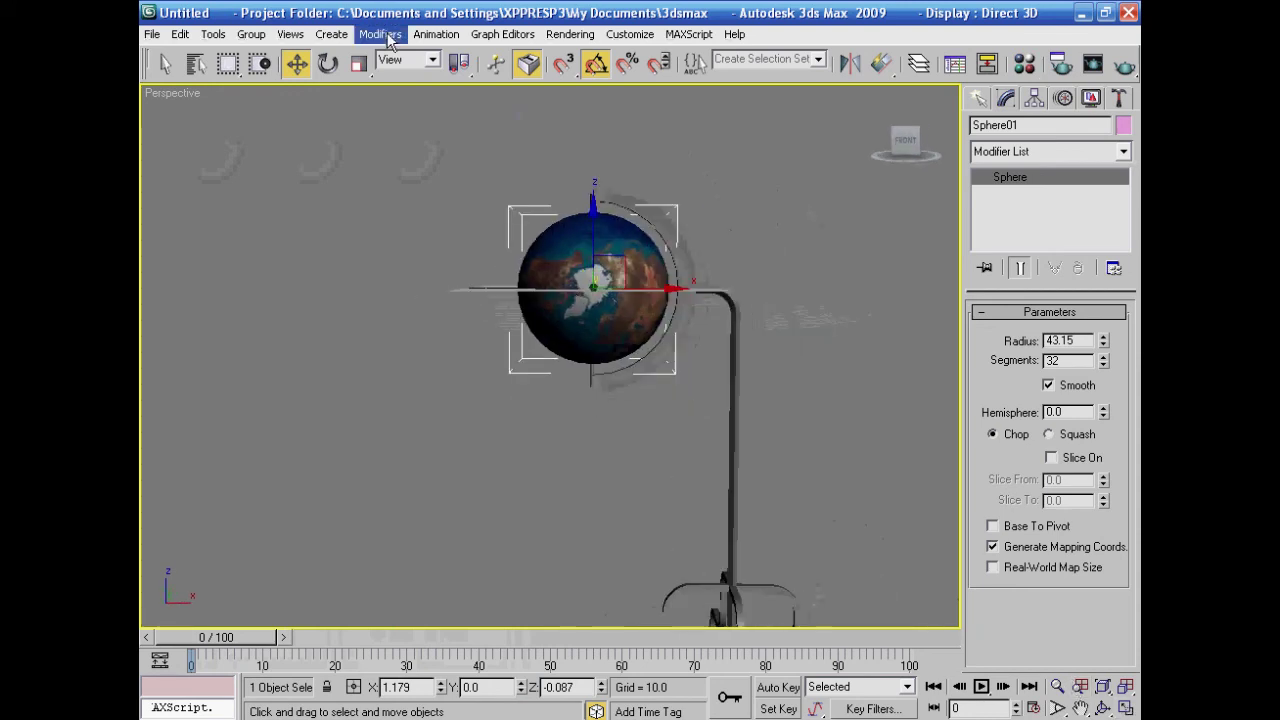
{"action": "left_click", "coordinate": [328, 64]}
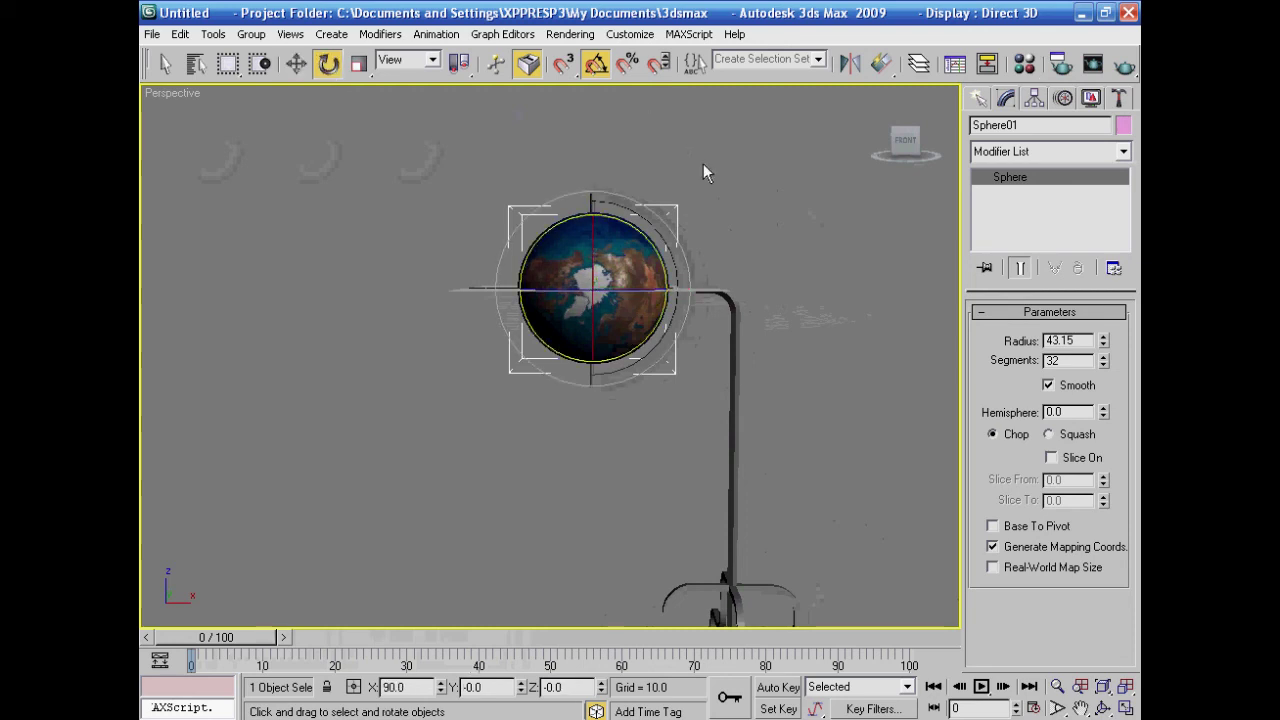
{"action": "middle_click_drag", "start_coordinate": [703, 165], "coordinate": [585, 392], "text": "alt"}
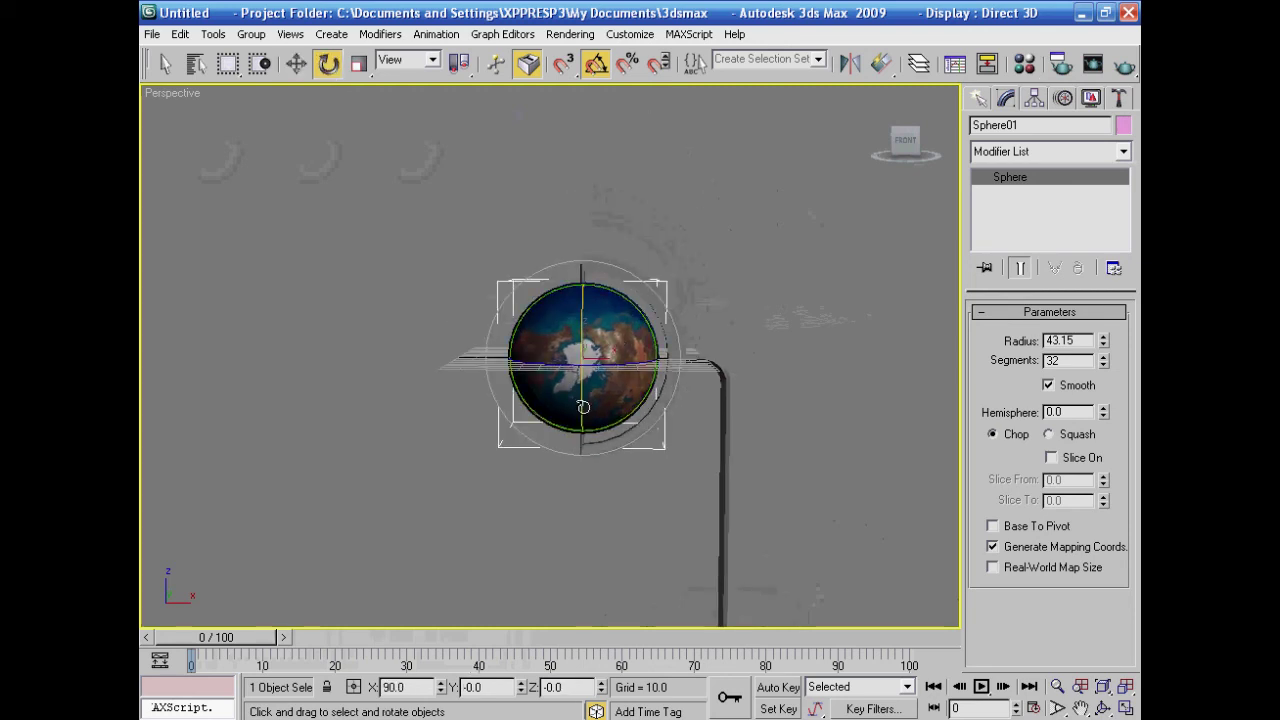
{"action": "left_click_drag", "start_coordinate": [583, 407], "coordinate": [589, 240]}
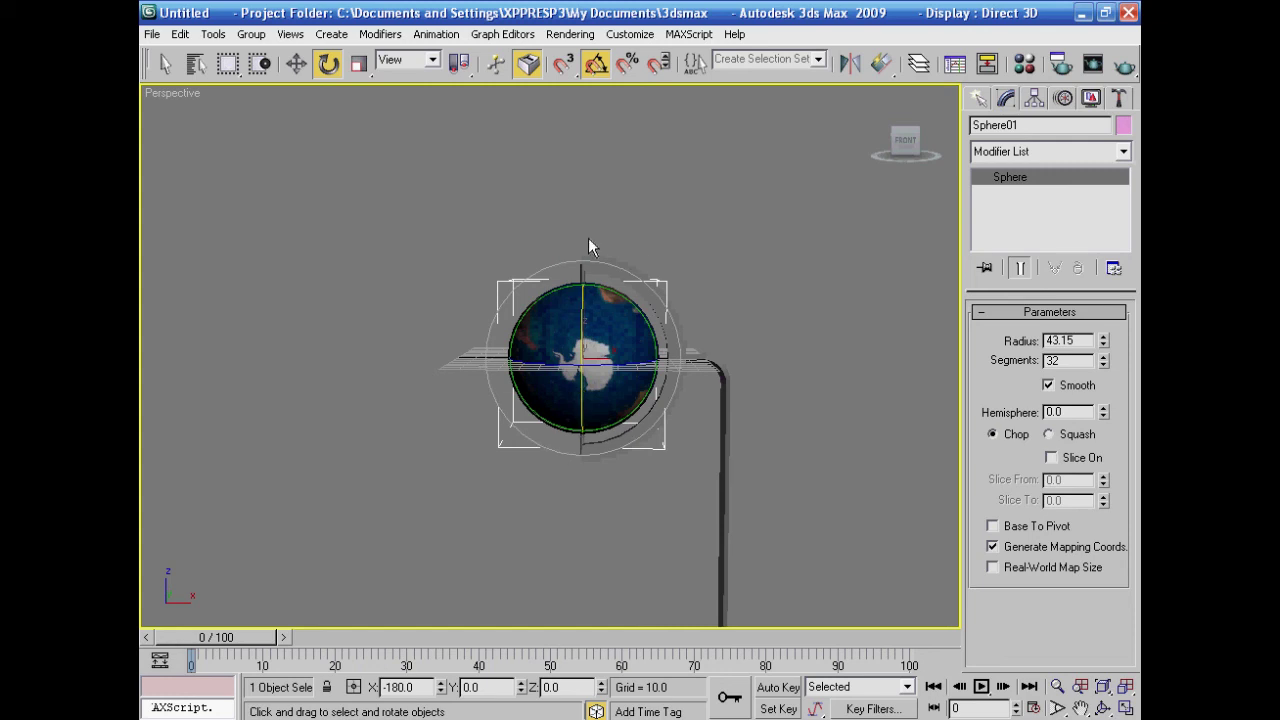
{"action": "left_click", "coordinate": [747, 315]}
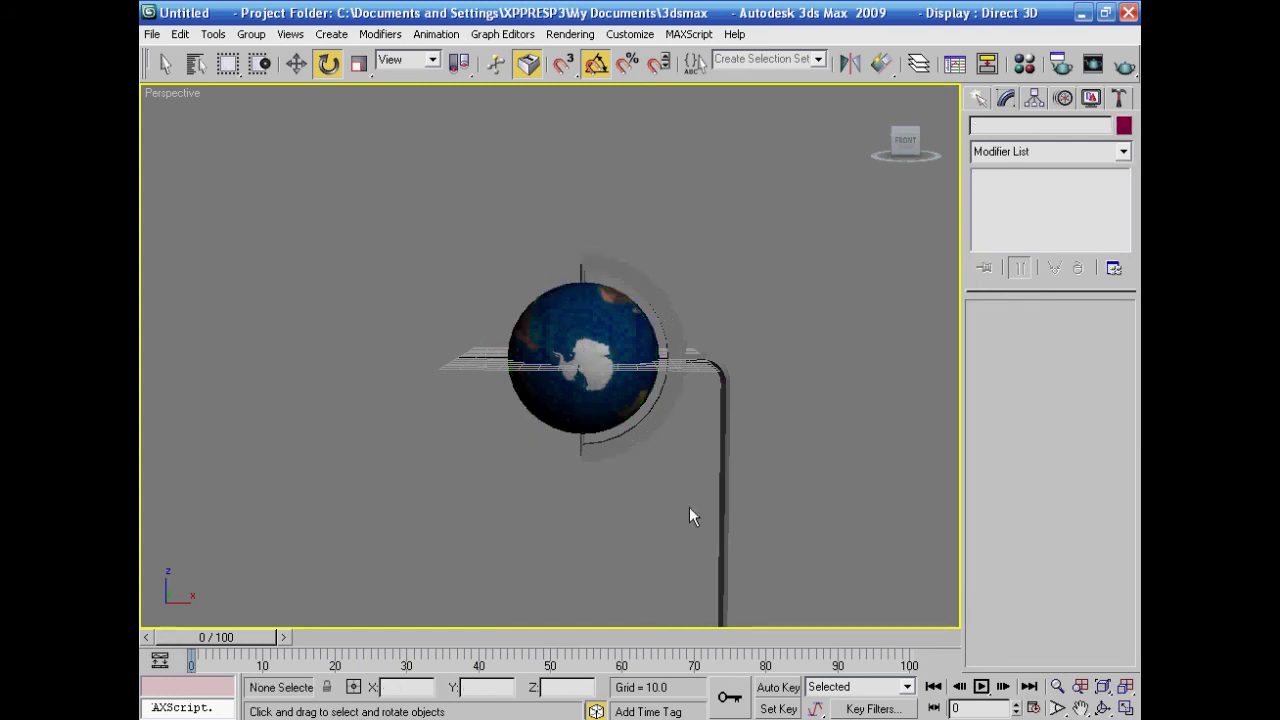
Step: Spin the globe about Z and tilt it further until Africa sits centred in front
{"action": "left_click", "coordinate": [590, 406]}
{"action": "left_click_drag", "start_coordinate": [648, 360], "coordinate": [757, 357]}
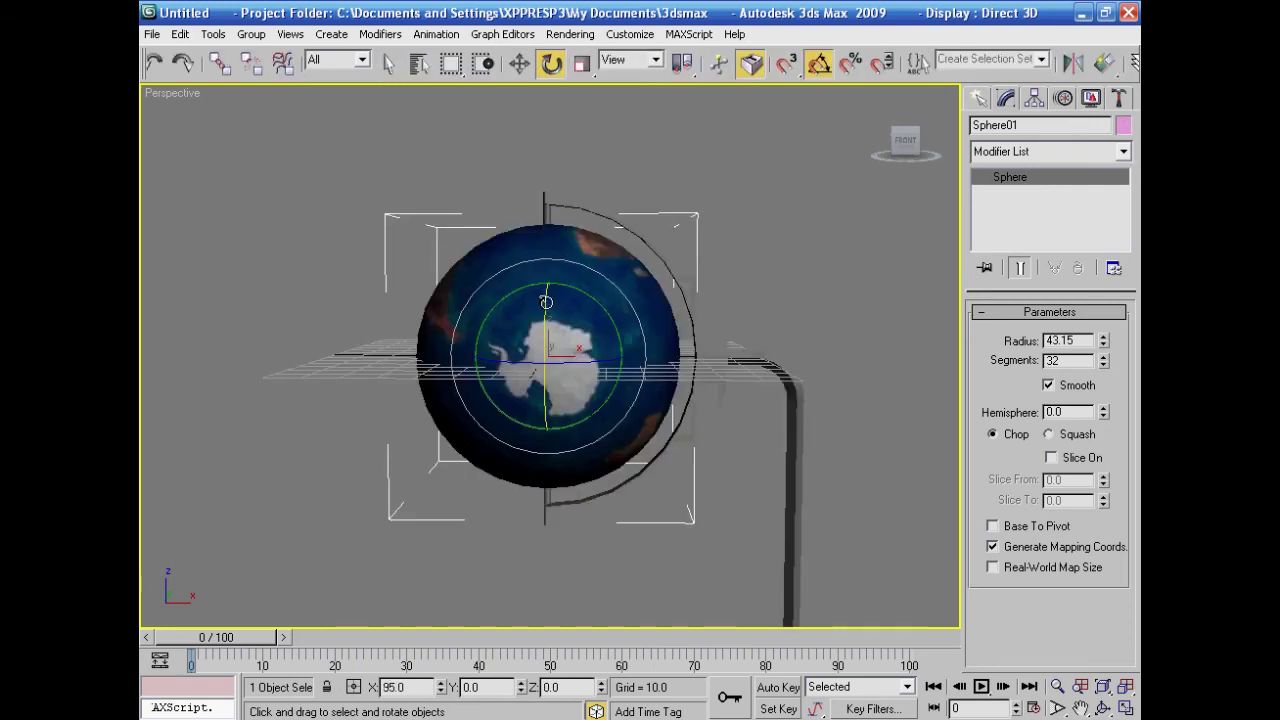
{"action": "left_click_drag", "start_coordinate": [545, 302], "coordinate": [538, 382]}
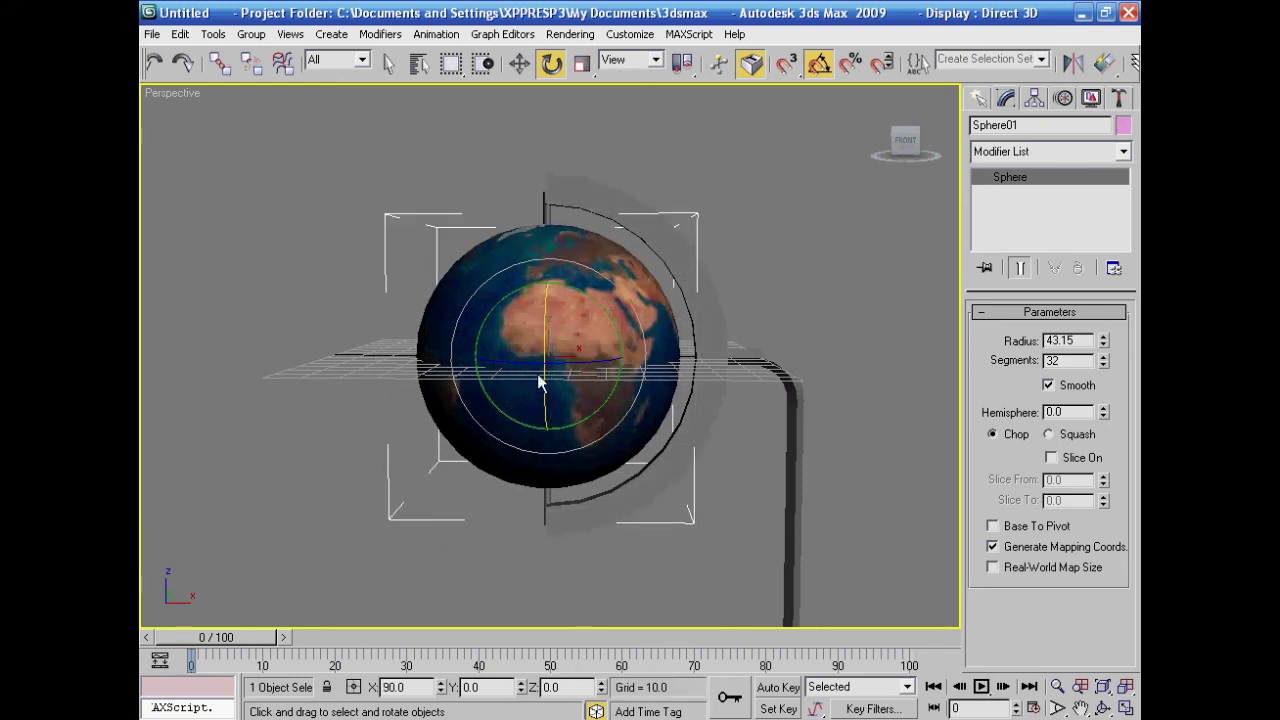
{"action": "left_click", "coordinate": [840, 308]}
{"action": "left_click", "coordinate": [612, 350]}
{"action": "mouse_move", "coordinate": [597, 363]}
{"action": "left_mouse_down"}
{"action": "mouse_move", "coordinate": [540, 379]}
{"action": "mouse_move", "coordinate": [666, 383]}
{"action": "mouse_move", "coordinate": [585, 382]}
{"action": "left_mouse_up"}
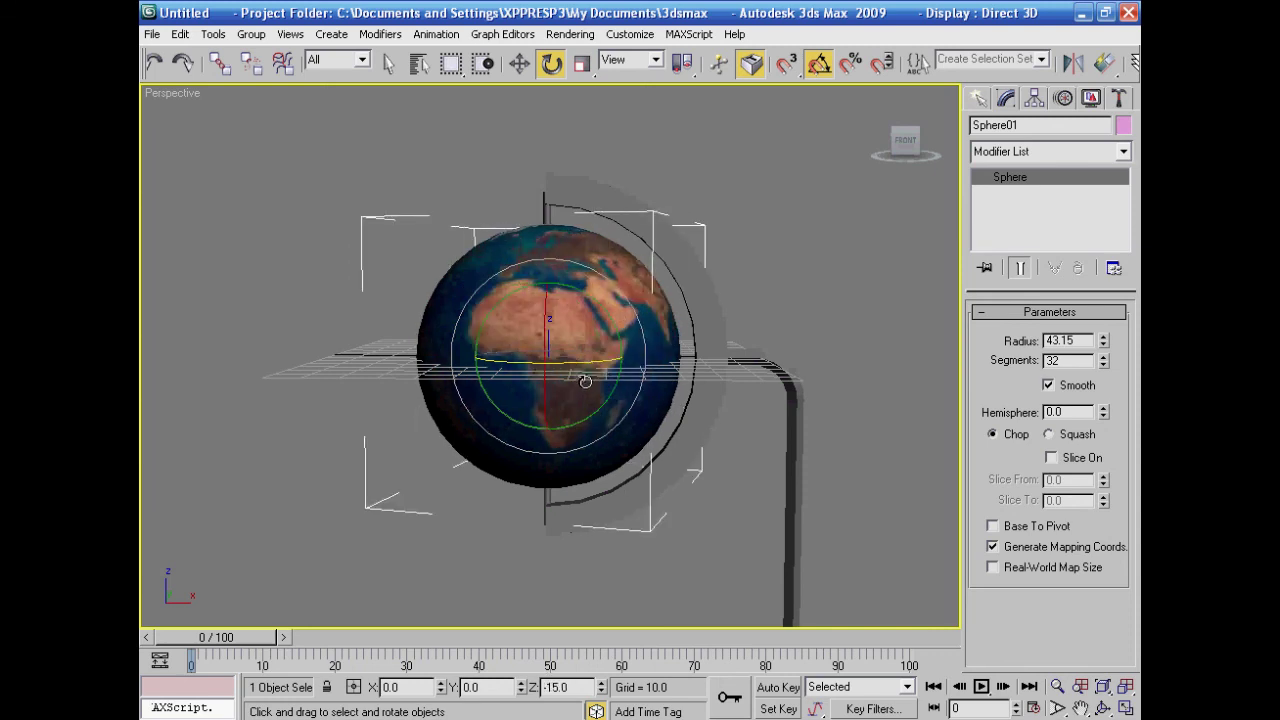
{"action": "left_click", "coordinate": [786, 278]}
{"action": "scroll", "coordinate": [837, 420], "scroll_direction": "down", "scroll_amount": 1}
{"action": "middle_click_drag", "start_coordinate": [837, 420], "coordinate": [806, 374]}
{"action": "scroll", "coordinate": [817, 345], "scroll_direction": "down", "scroll_amount": 3}
{"action": "left_click", "coordinate": [1126, 708]}
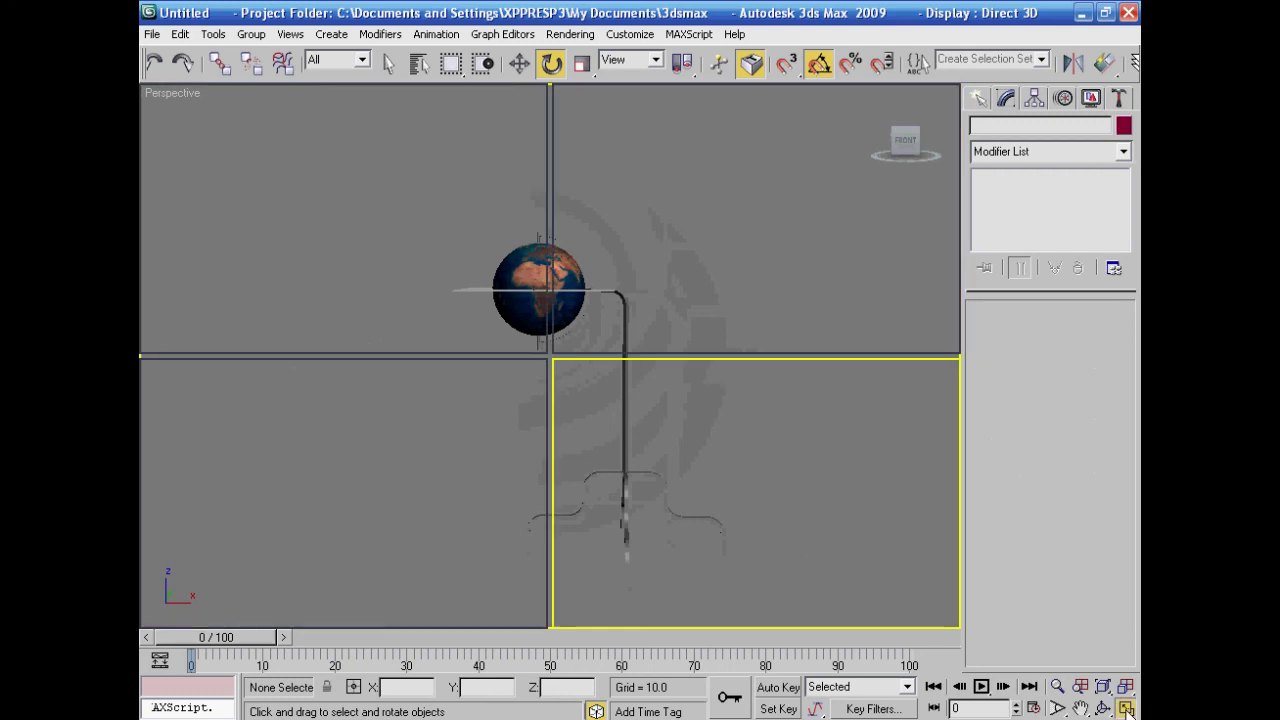
{"action": "middle_click_drag", "start_coordinate": [893, 551], "coordinate": [880, 552]}
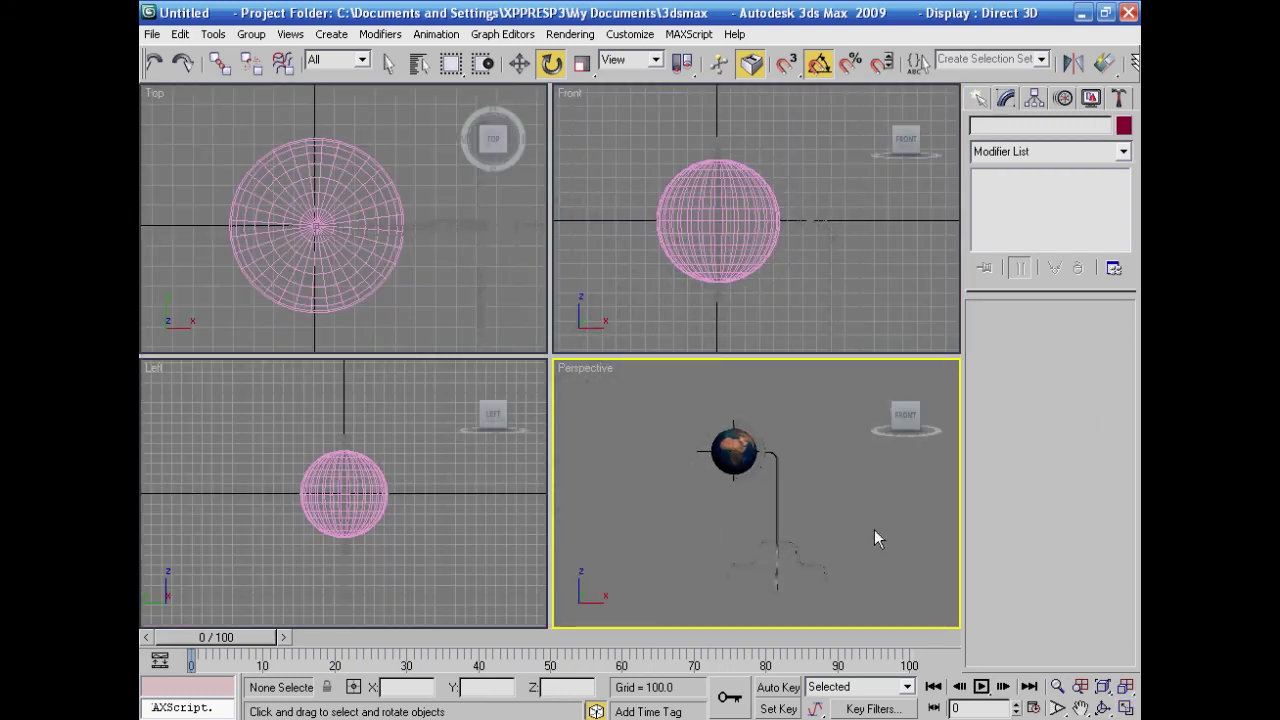
{"action": "left_click", "coordinate": [1126, 708]}
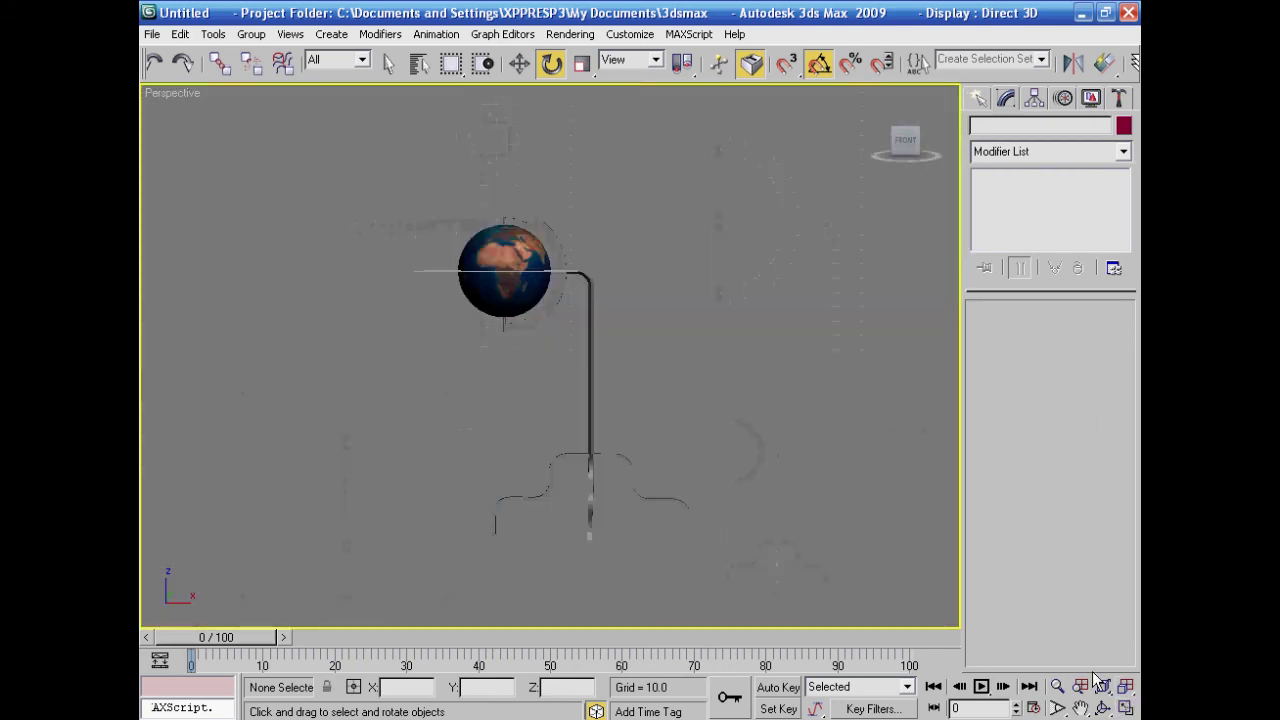
{"action": "middle_click_drag", "start_coordinate": [863, 552], "coordinate": [877, 569]}
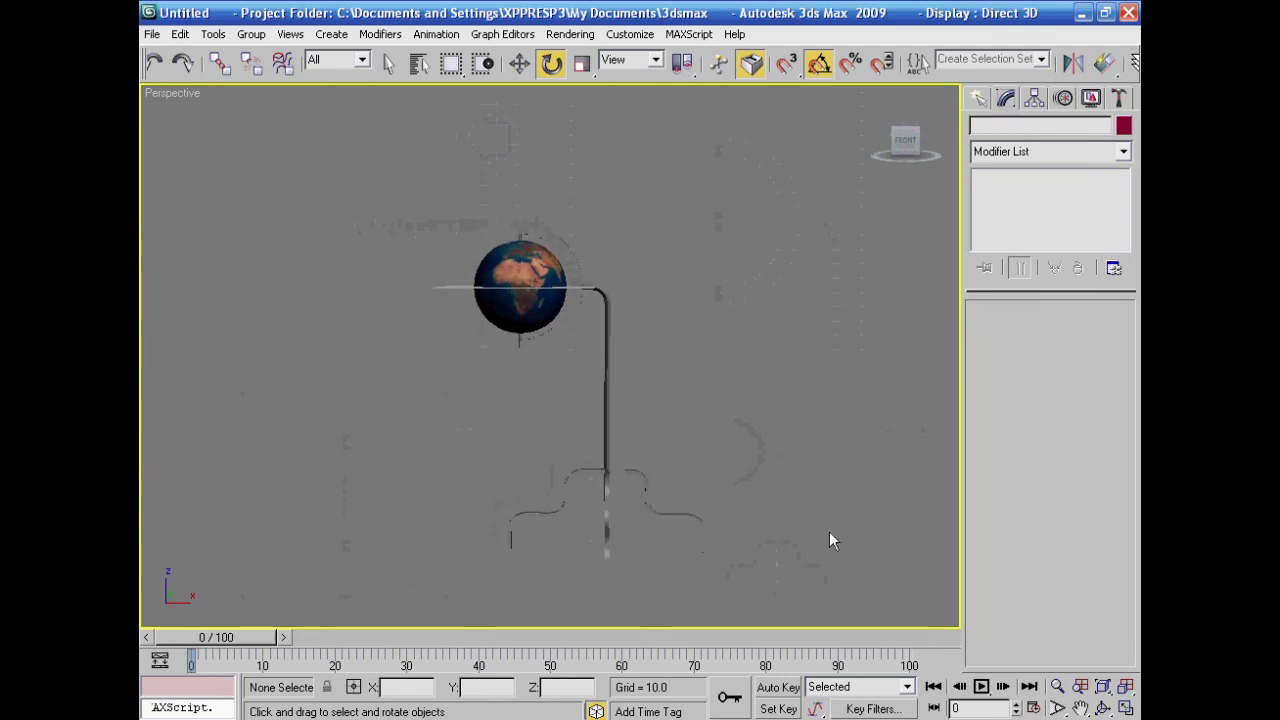